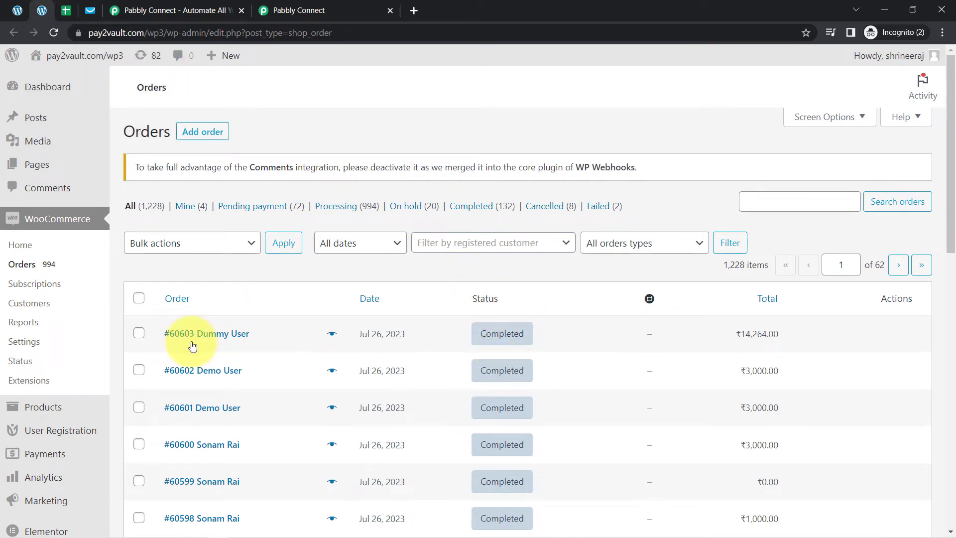
- Review the column headers in the WooCommerce Orders spreadsheet and the contact lists in GetResponse
{"action": "left_click", "coordinate": [66, 10]}
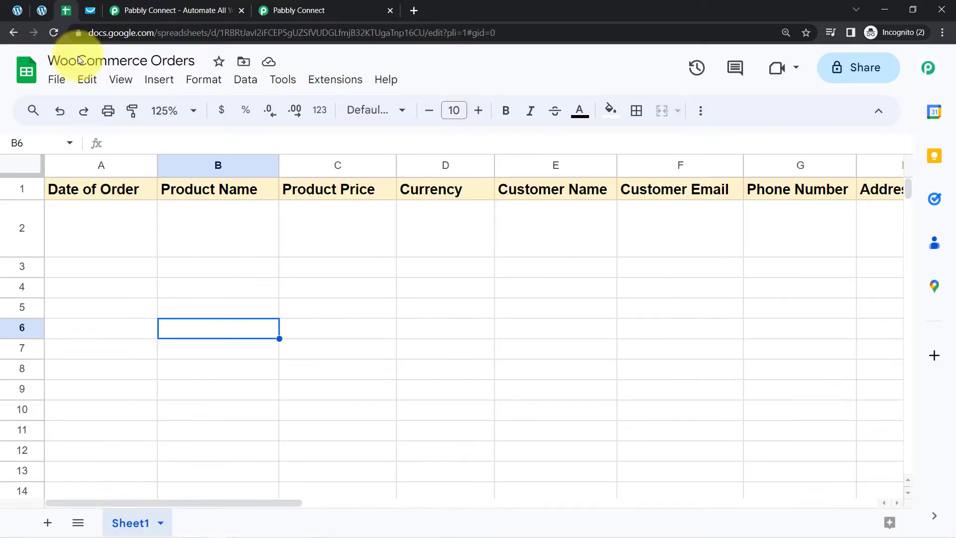
{"action": "left_click_drag", "start_coordinate": [85, 164], "coordinate": [926, 160]}
{"action": "left_click", "coordinate": [553, 267]}
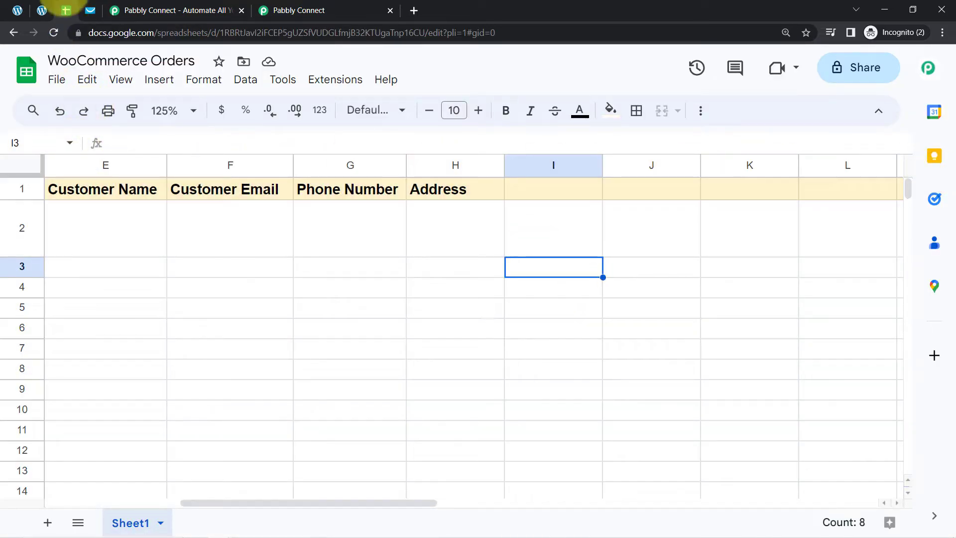
{"action": "left_click", "coordinate": [90, 10]}
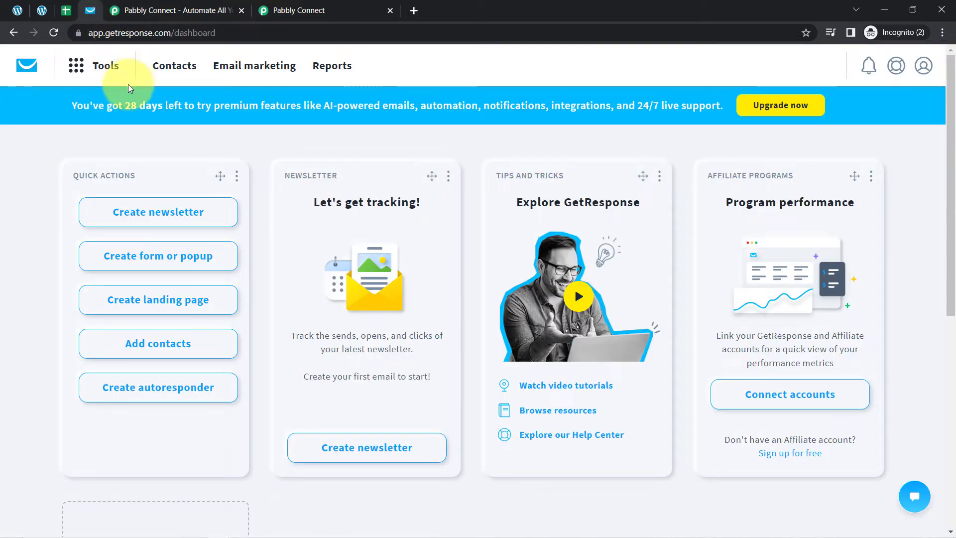
{"action": "left_click", "coordinate": [161, 69]}
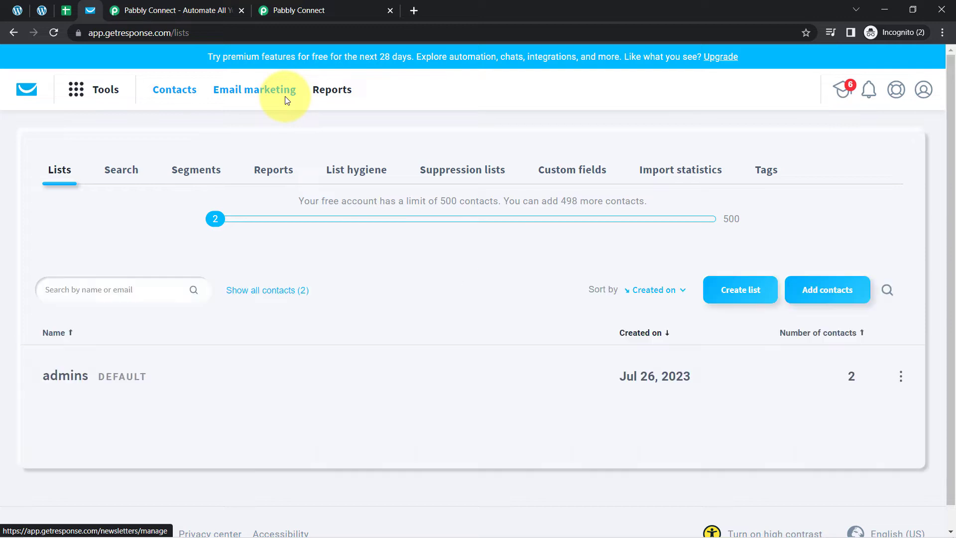
{"action": "left_click", "coordinate": [16, 11]}
{"action": "left_click", "coordinate": [64, 10]}
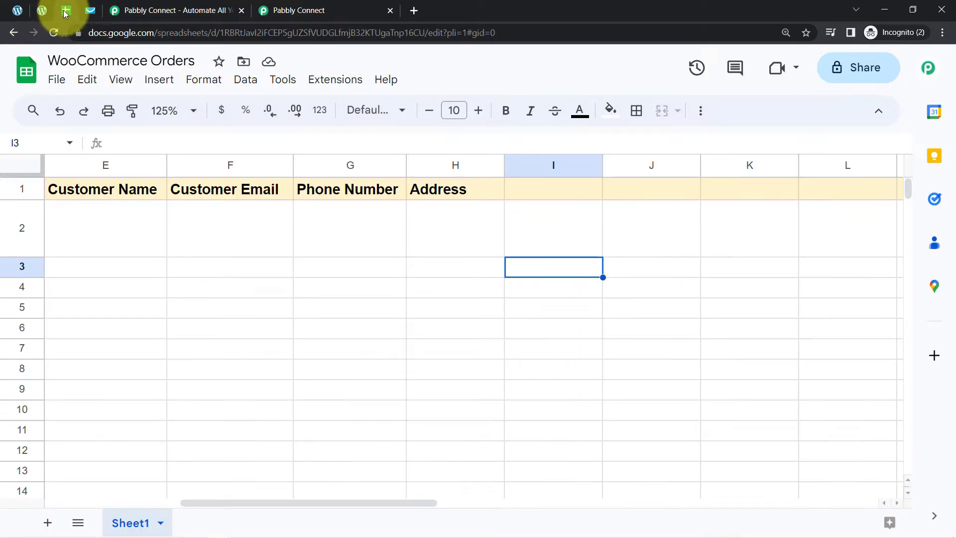
{"action": "left_click", "coordinate": [95, 10]}
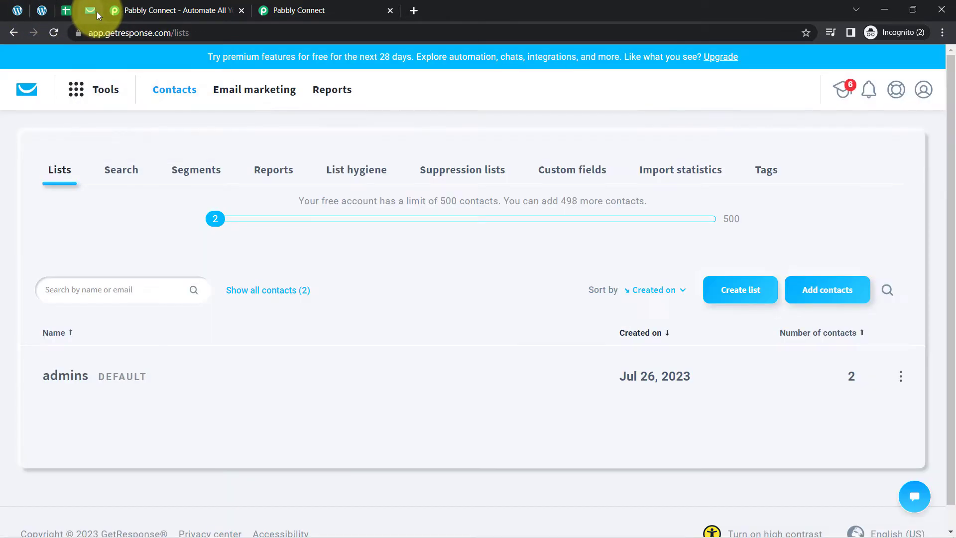
- Switch to Pabbly Connect and look over its home page and the workflow dashboard
{"action": "left_click", "coordinate": [131, 8]}
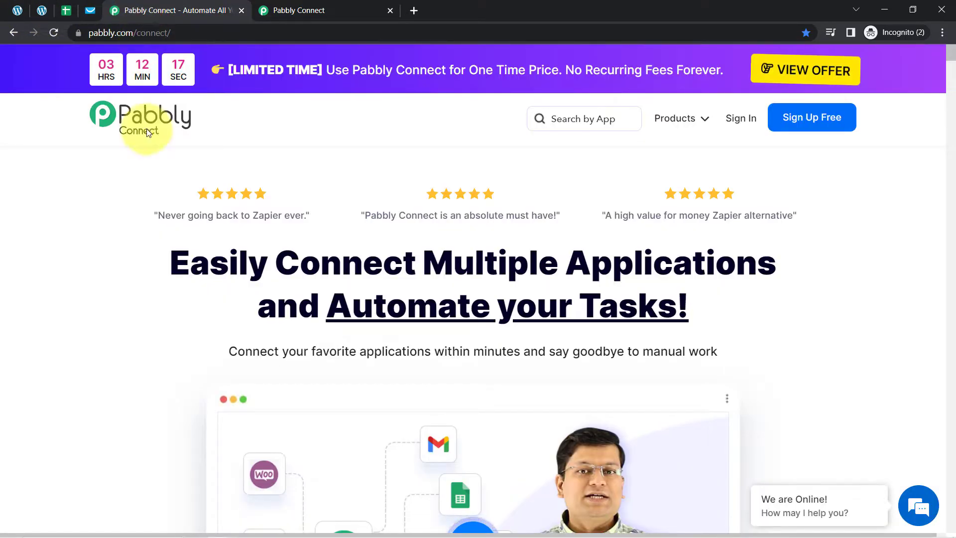
{"action": "left_click_drag", "start_coordinate": [170, 249], "coordinate": [660, 351]}
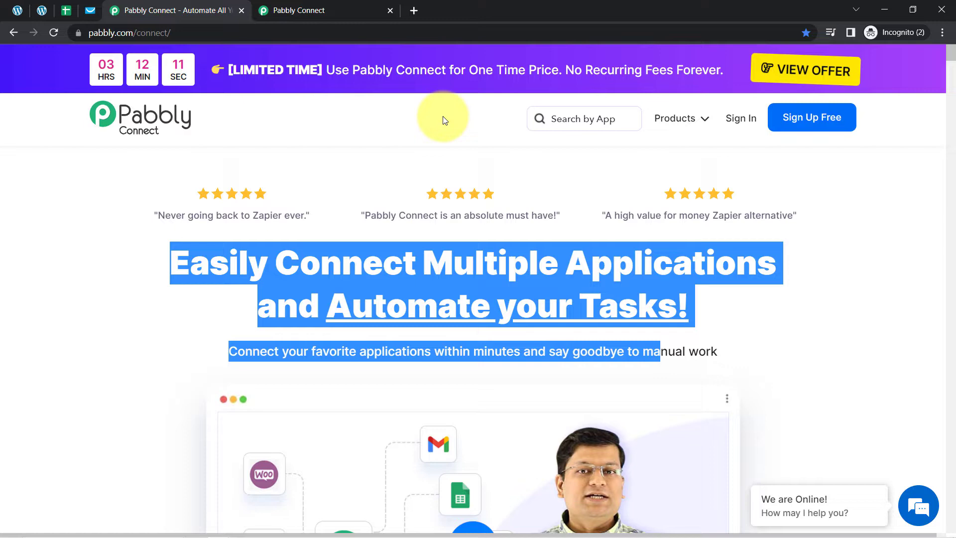
{"action": "left_click", "coordinate": [341, 10]}
{"action": "scroll", "coordinate": [312, 228], "scroll_direction": "down", "scroll_amount": 3}
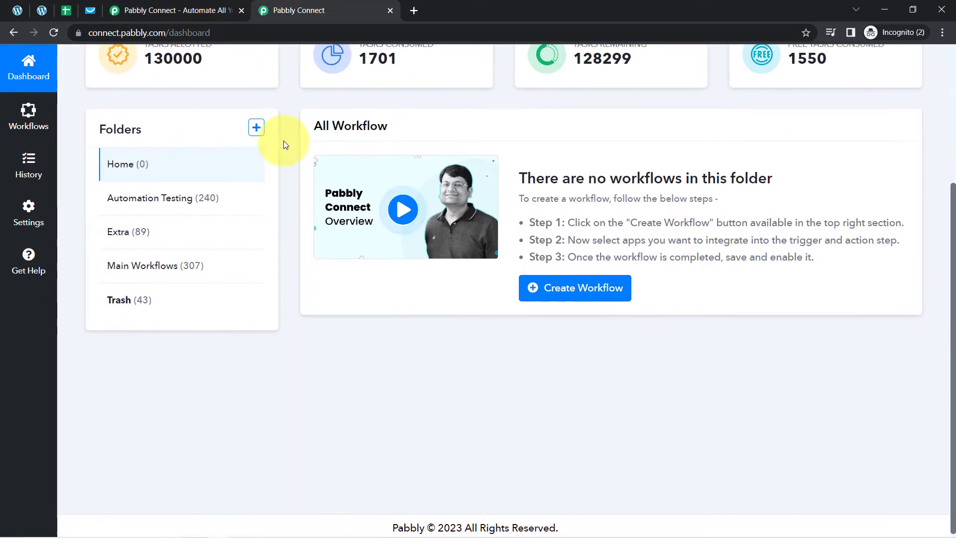
{"action": "scroll", "coordinate": [274, 55], "scroll_direction": "up", "scroll_amount": 4}
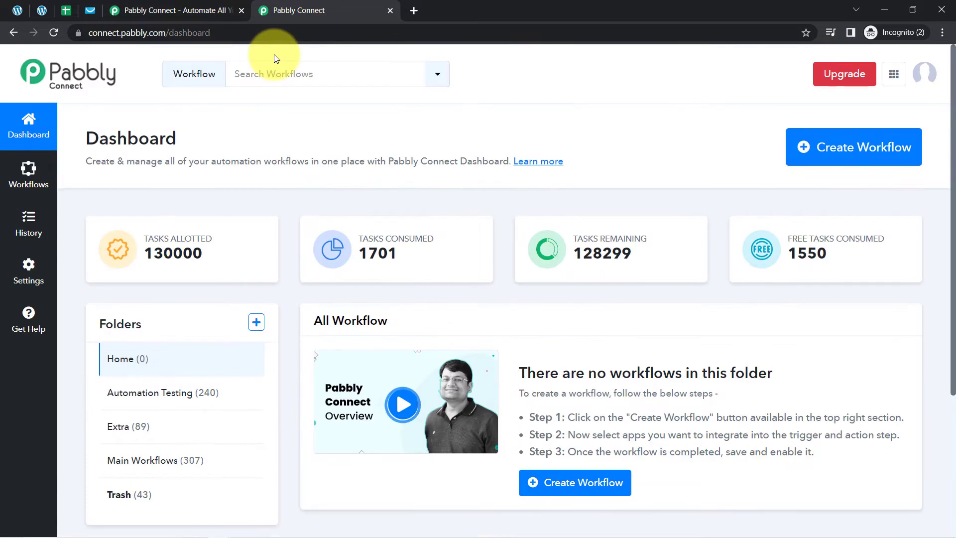
{"action": "left_click", "coordinate": [190, 4]}
{"action": "left_click", "coordinate": [132, 261]}
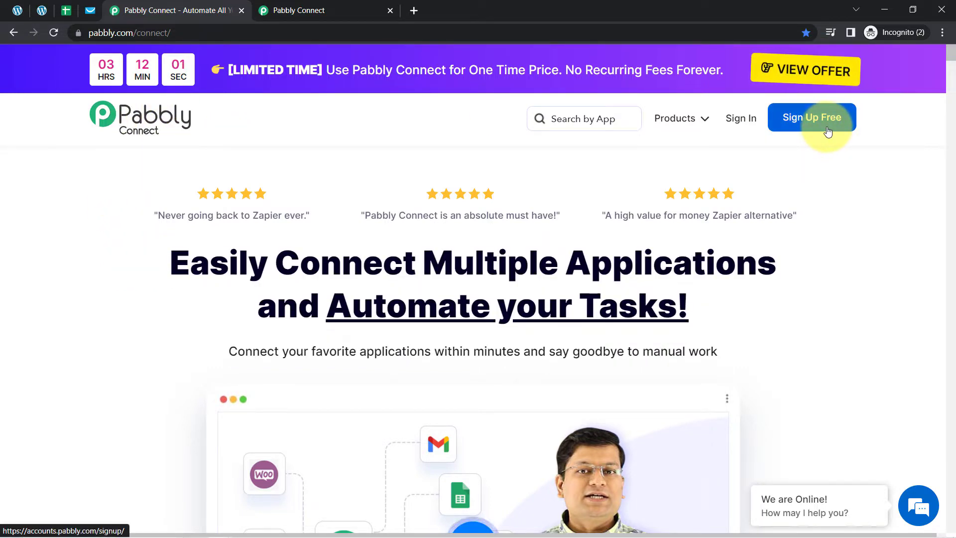
{"action": "left_click", "coordinate": [299, 10]}
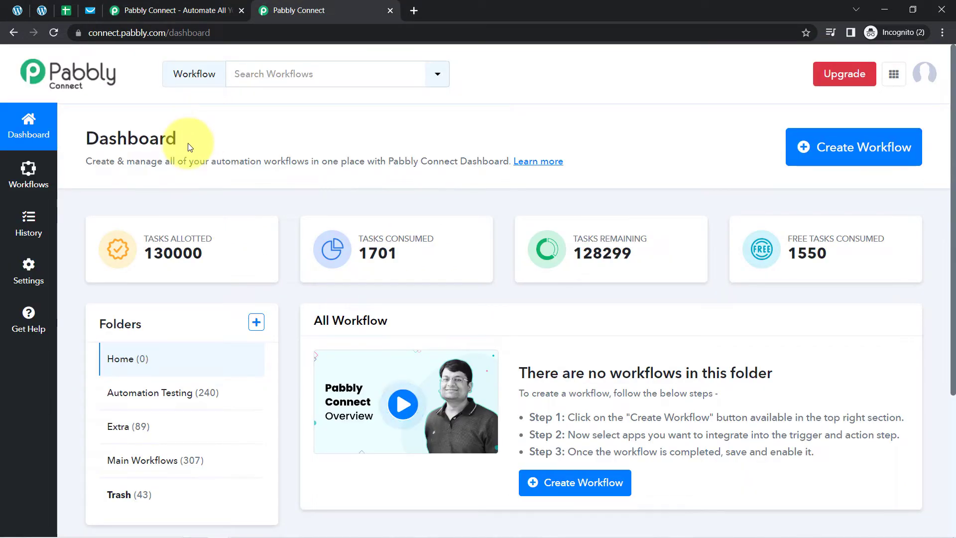
{"action": "left_click_drag", "start_coordinate": [117, 140], "coordinate": [163, 140]}
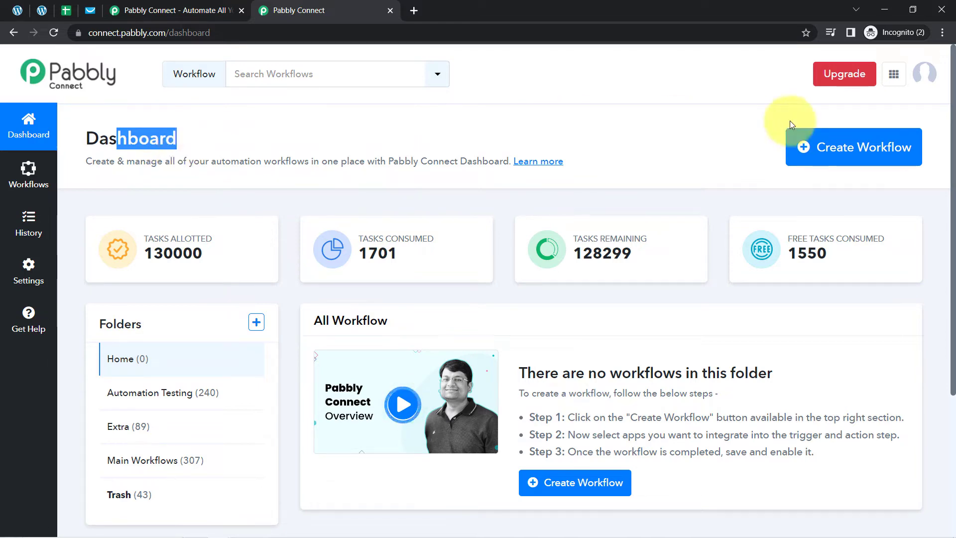
- Create a workflow named "Add WooCommerce Orders in Google Sheets & Create Contact in GetResponse"
{"action": "left_click", "coordinate": [886, 146]}
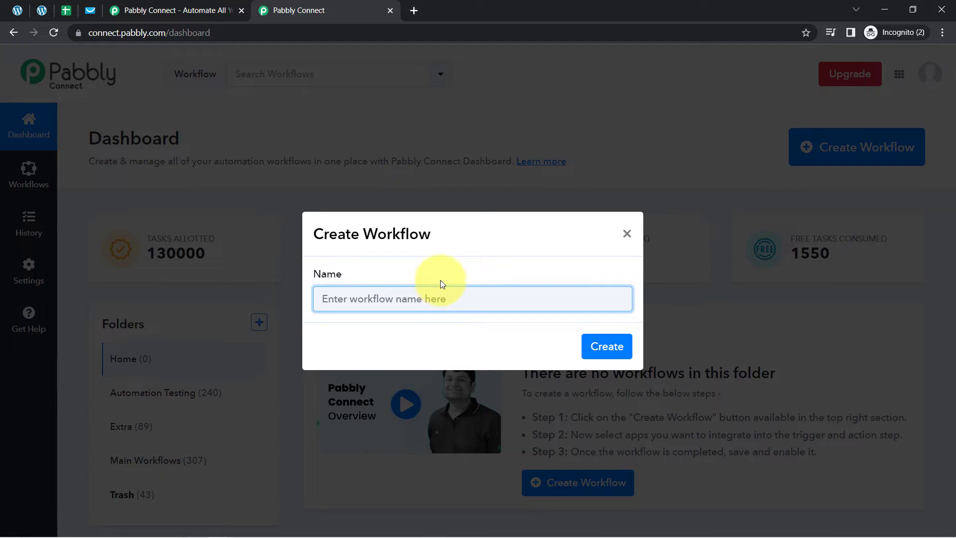
{"action": "key", "text": "ctrl+v"}
{"action": "left_click_drag", "start_coordinate": [518, 298], "coordinate": [241, 299]}
{"action": "left_click", "coordinate": [331, 300]}
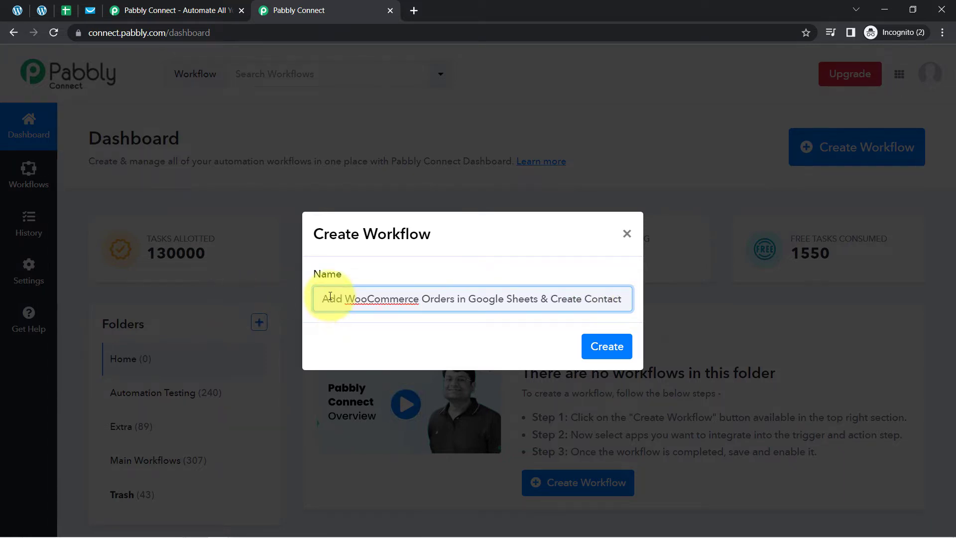
{"action": "left_click_drag", "start_coordinate": [343, 298], "coordinate": [596, 298]}
{"action": "left_click", "coordinate": [589, 297]}
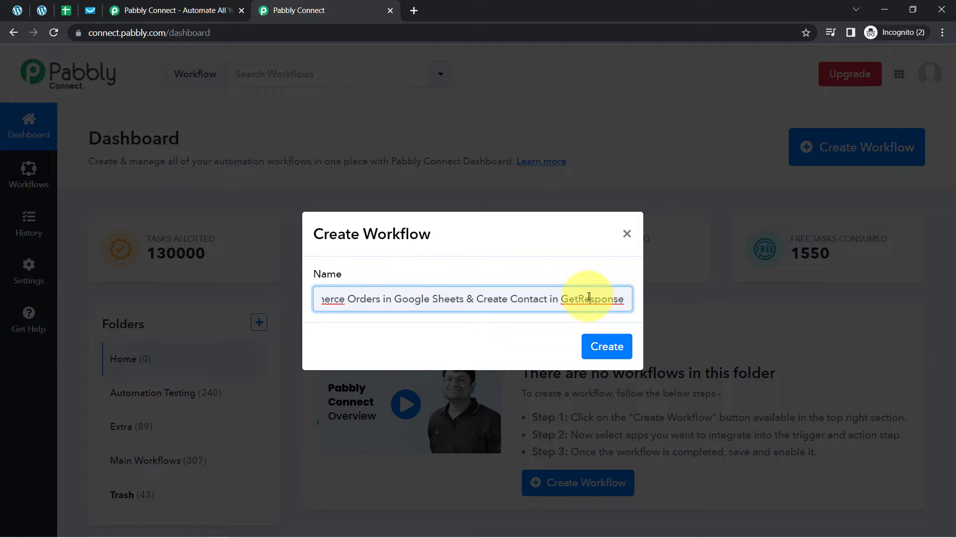
{"action": "left_click", "coordinate": [600, 346]}
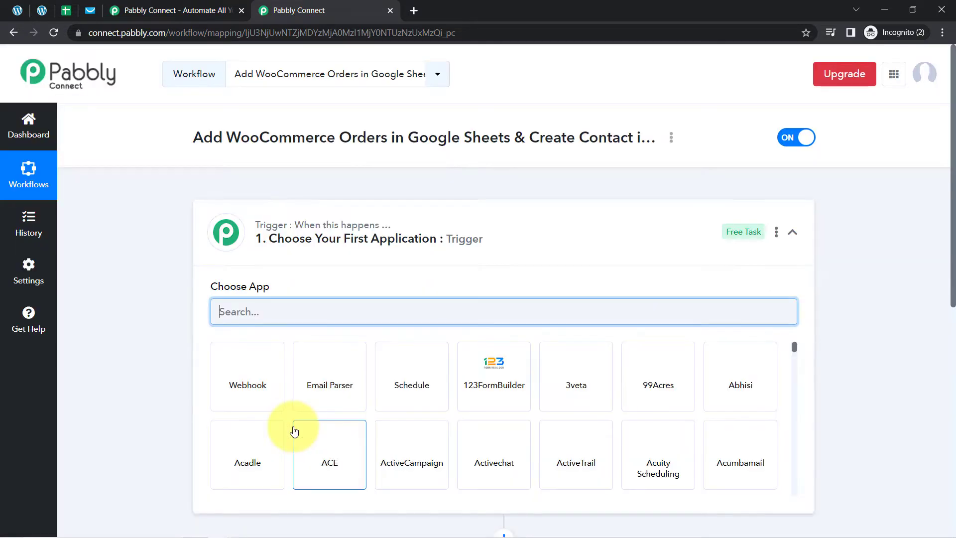
- Find WooCommerce in the app list and set it as the workflow's trigger application
{"action": "left_click", "coordinate": [305, 224]}
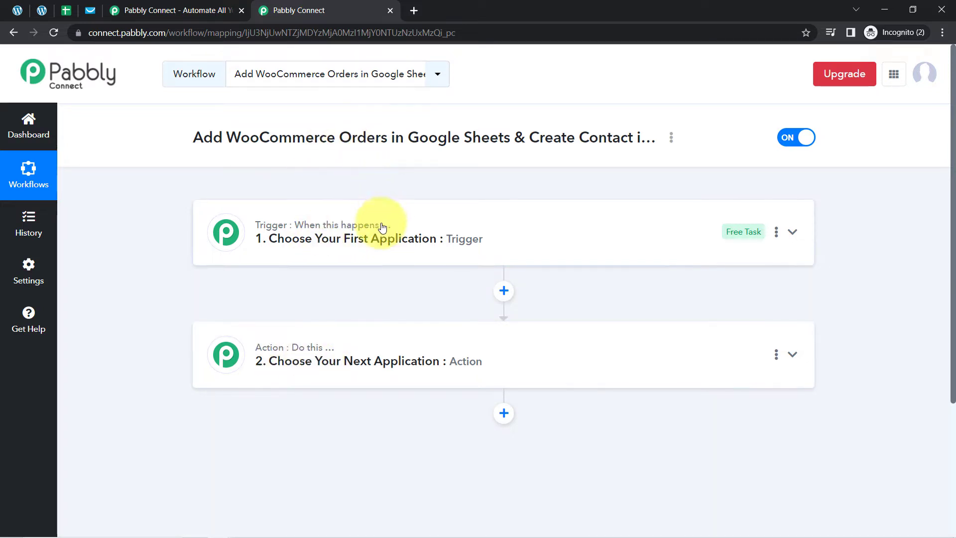
{"action": "mouse_move", "coordinate": [373, 215]}
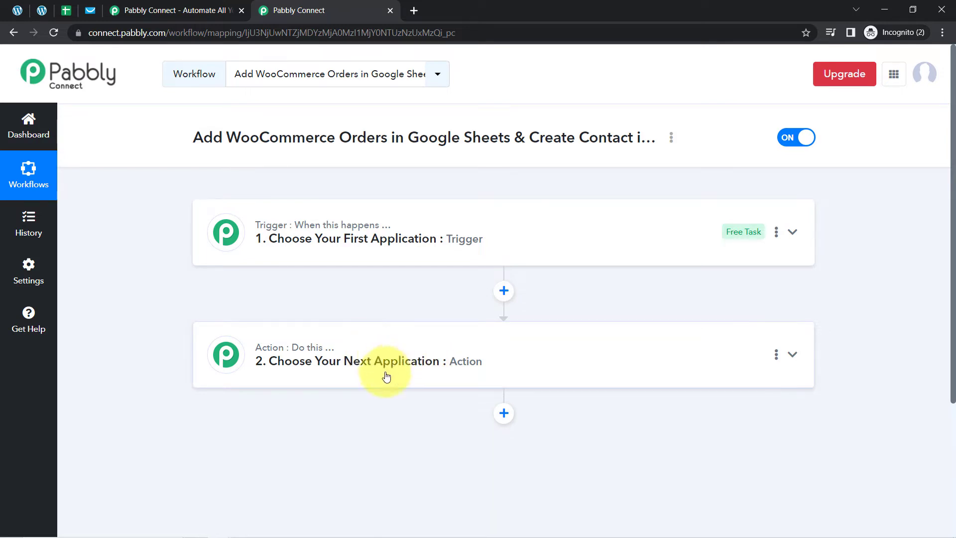
{"action": "left_click_drag", "start_coordinate": [223, 138], "coordinate": [598, 137]}
{"action": "left_click", "coordinate": [454, 218]}
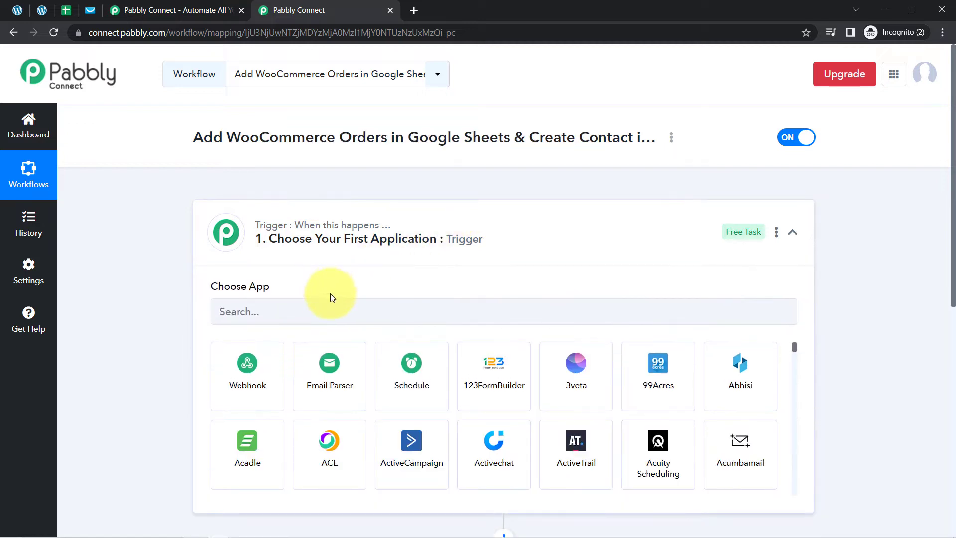
{"action": "left_click", "coordinate": [322, 304]}
{"action": "type", "text": "wocoo"}
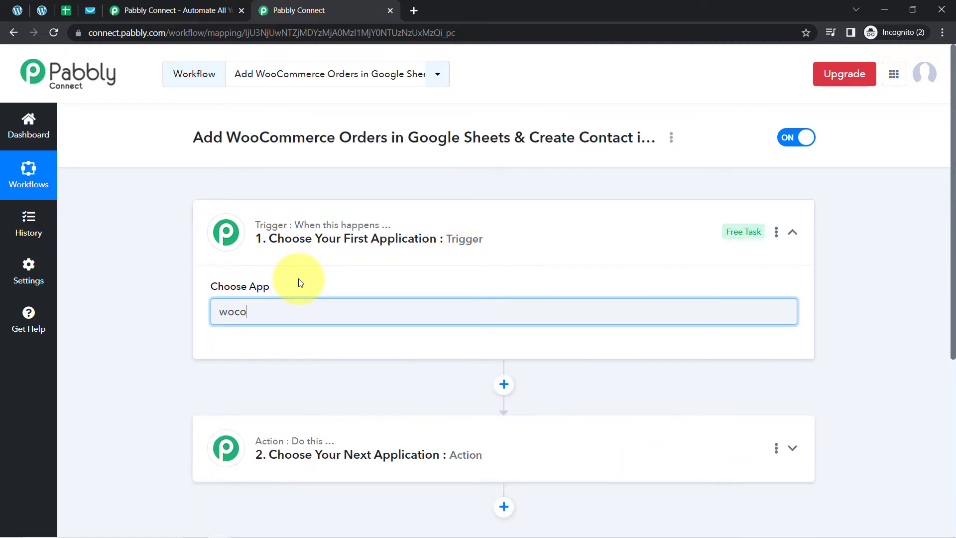
{"action": "key", "text": "BackSpace"}
{"action": "key", "text": "BackSpace"}
{"action": "type", "text": "o"}
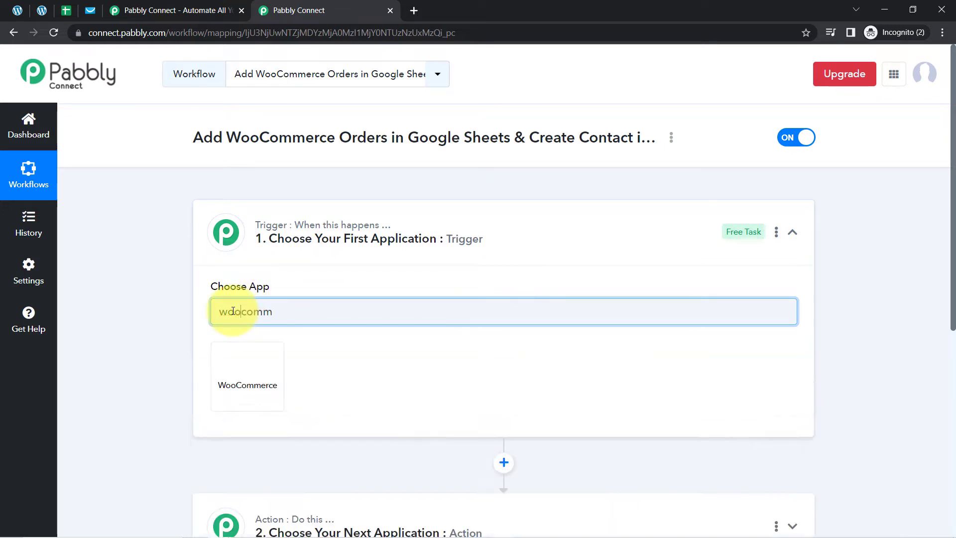
{"action": "left_click", "coordinate": [248, 375]}
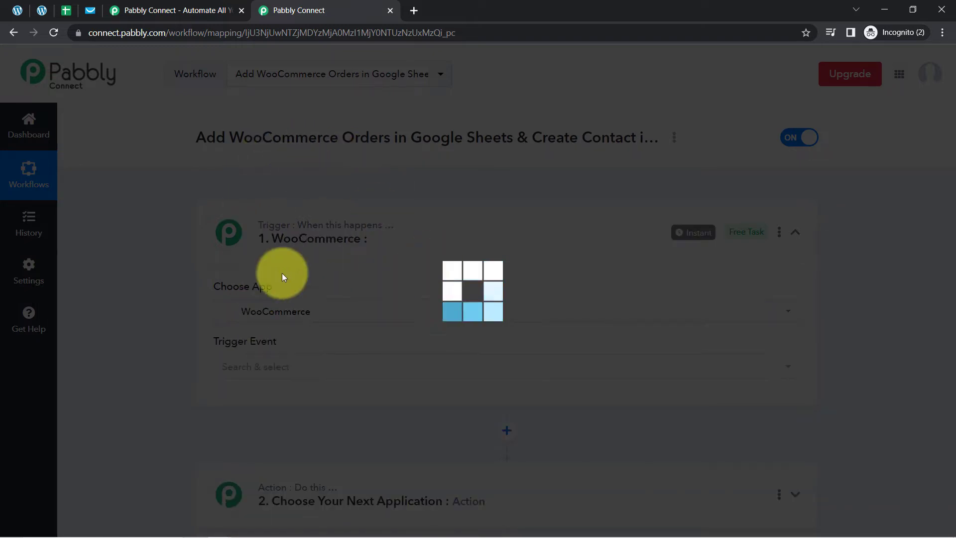
- Find Google Sheets among the apps and set it as the application of the workflow's first action
{"action": "scroll", "coordinate": [939, 213], "scroll_direction": "down", "scroll_amount": 5}
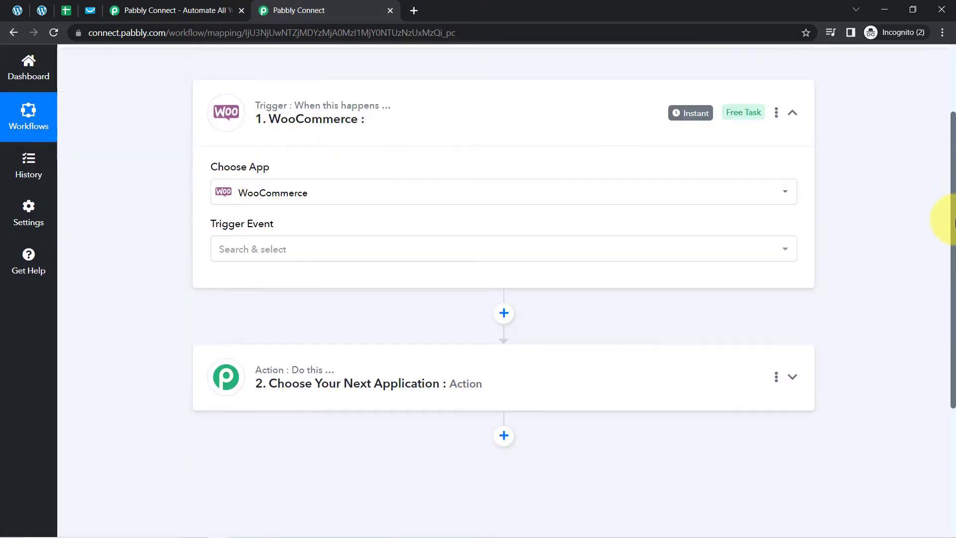
{"action": "left_click", "coordinate": [315, 254]}
{"action": "left_click", "coordinate": [266, 333]}
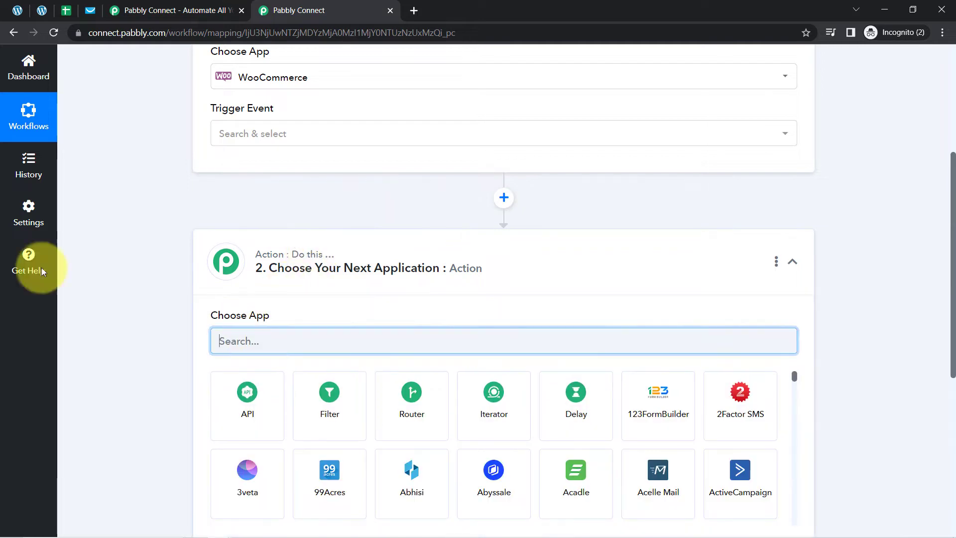
{"action": "type", "text": "sheet"}
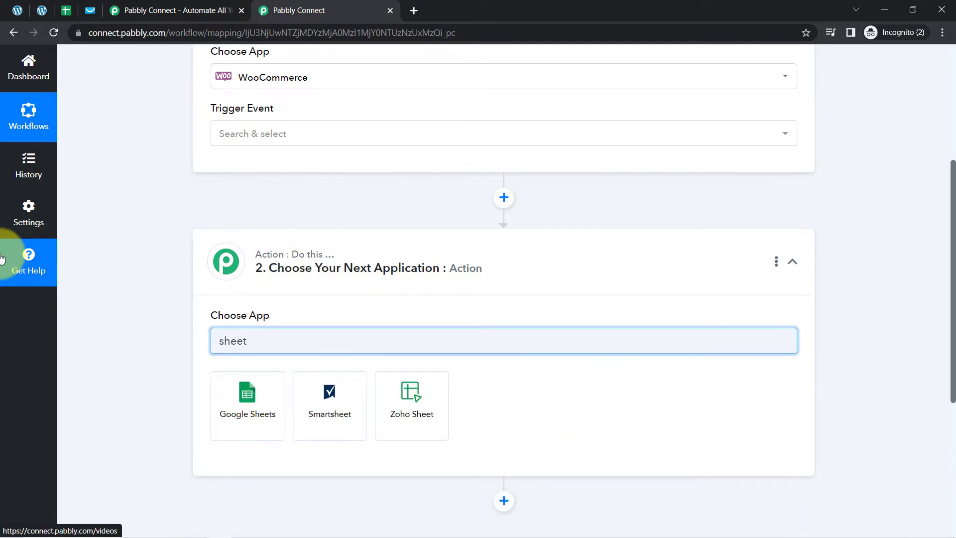
{"action": "left_click", "coordinate": [242, 401]}
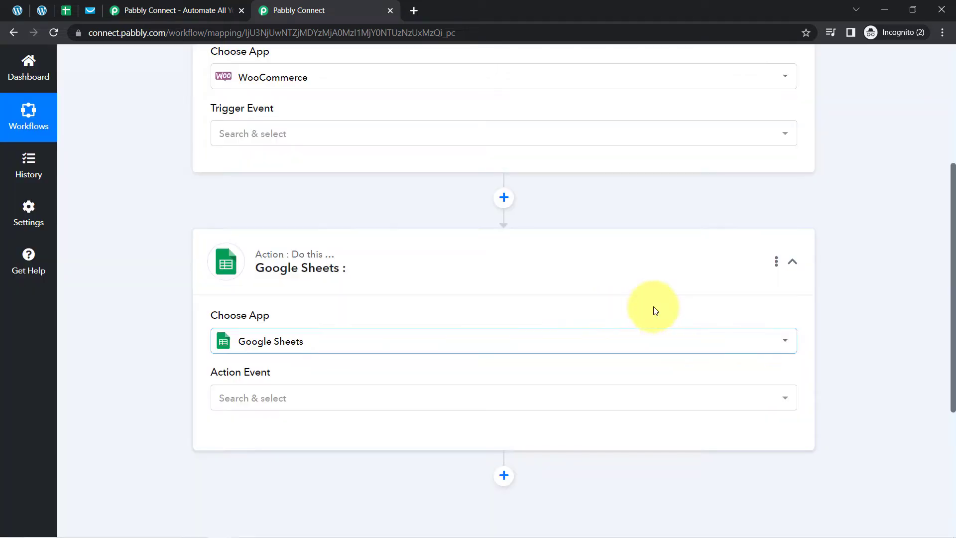
- Add another action after Google Sheets and choose GetResponse as its application
{"action": "scroll", "coordinate": [954, 229], "scroll_direction": "down", "scroll_amount": 5}
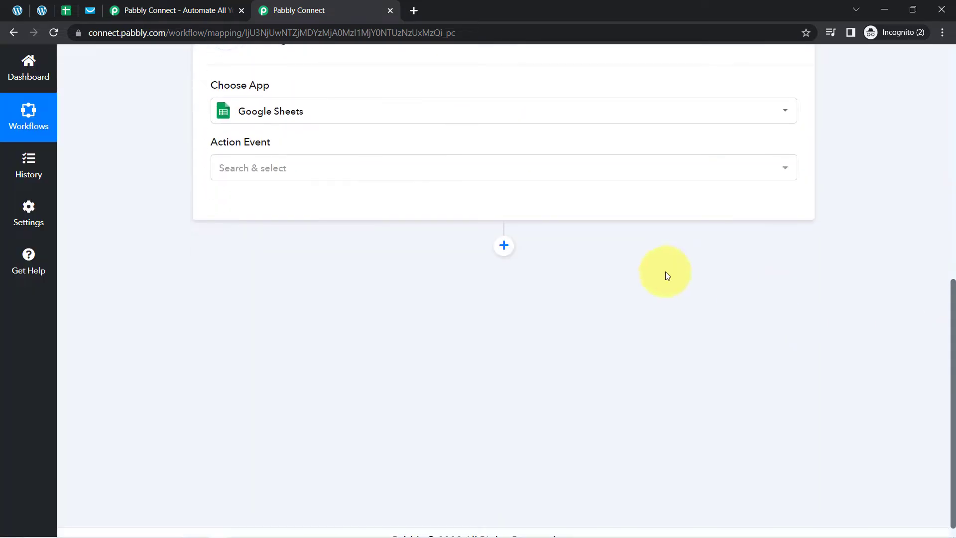
{"action": "left_click", "coordinate": [504, 247]}
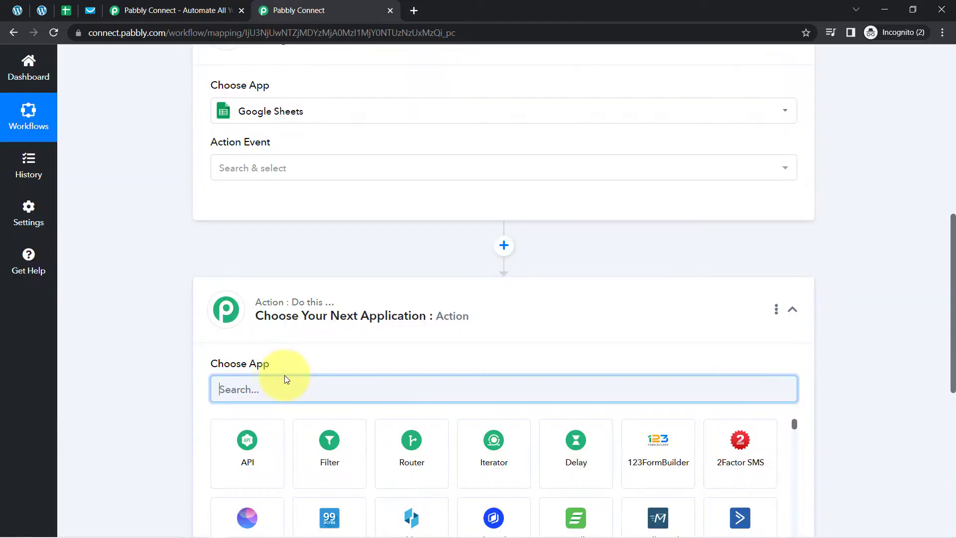
{"action": "type", "text": "get"}
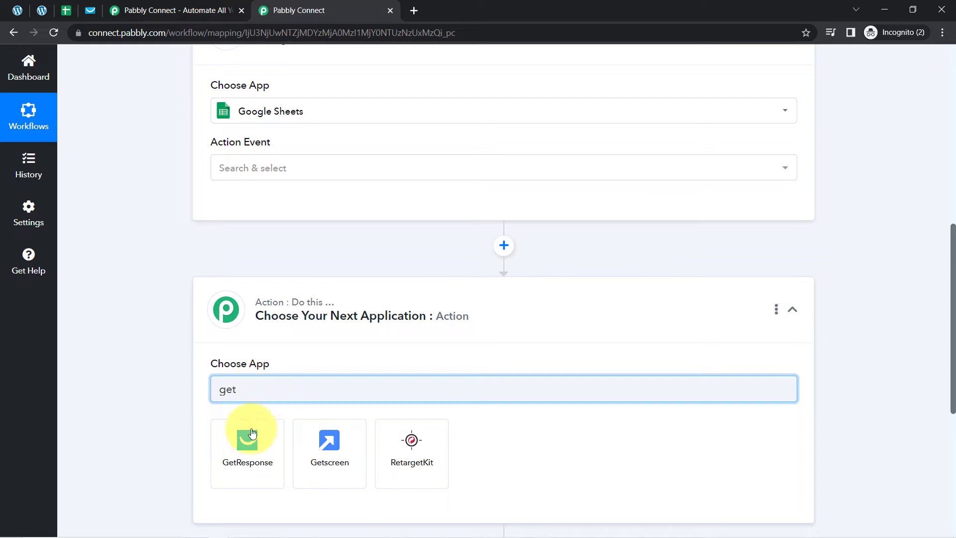
{"action": "left_click", "coordinate": [249, 442]}
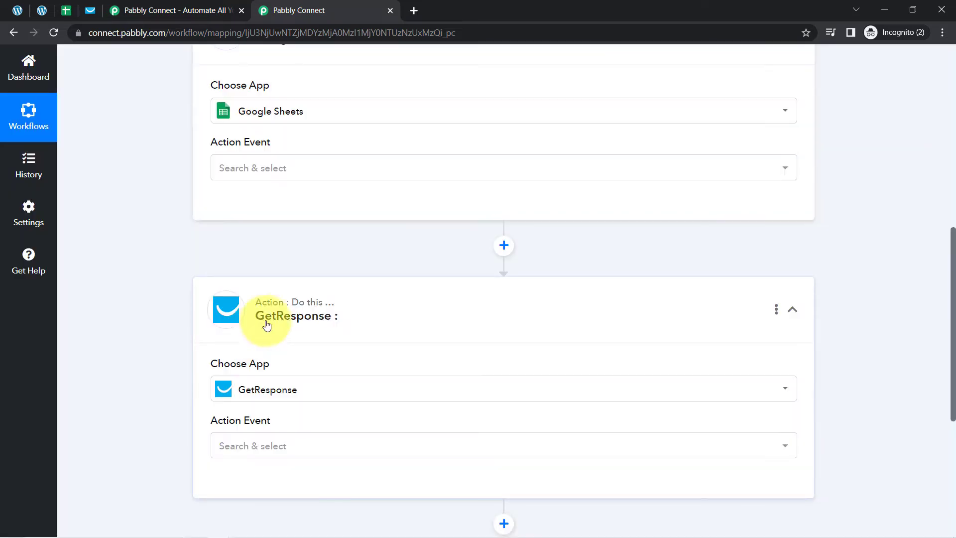
- Collapse the GetResponse and Google Sheets actions, leaving the WooCommerce trigger expanded for setup
{"action": "left_click", "coordinate": [267, 325]}
{"action": "left_click_drag", "start_coordinate": [951, 277], "coordinate": [952, 192]}
{"action": "left_click", "coordinate": [324, 231]}
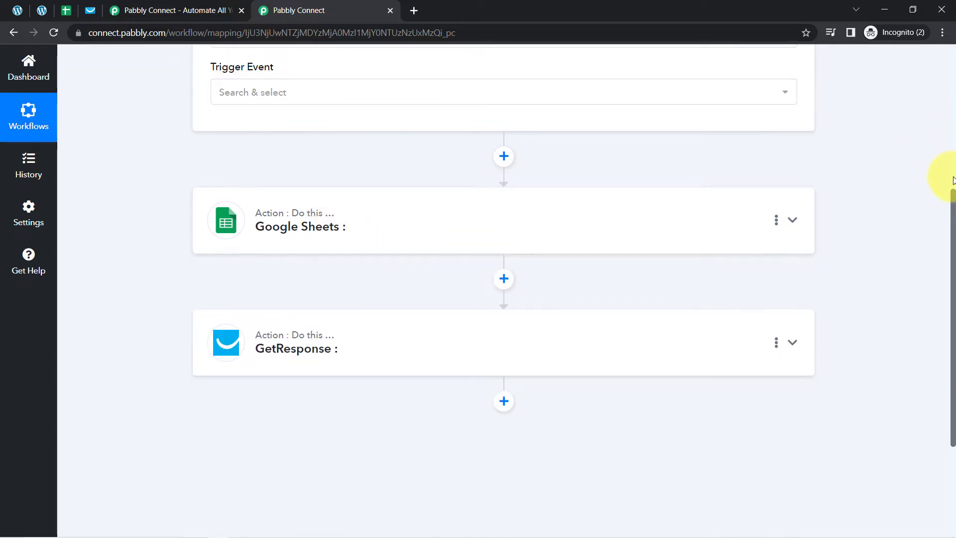
{"action": "left_click_drag", "start_coordinate": [954, 177], "coordinate": [892, 68]}
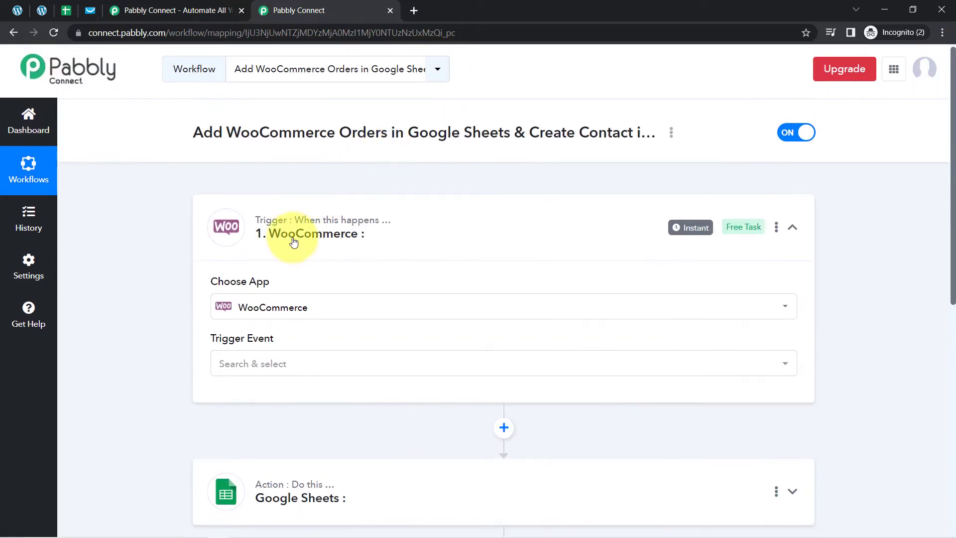
{"action": "left_click", "coordinate": [292, 237]}
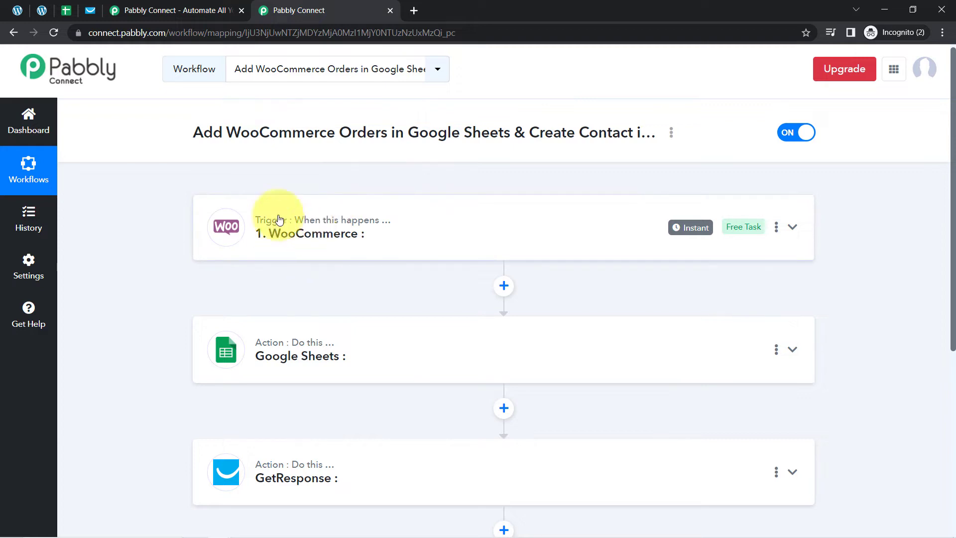
{"action": "left_click", "coordinate": [325, 234]}
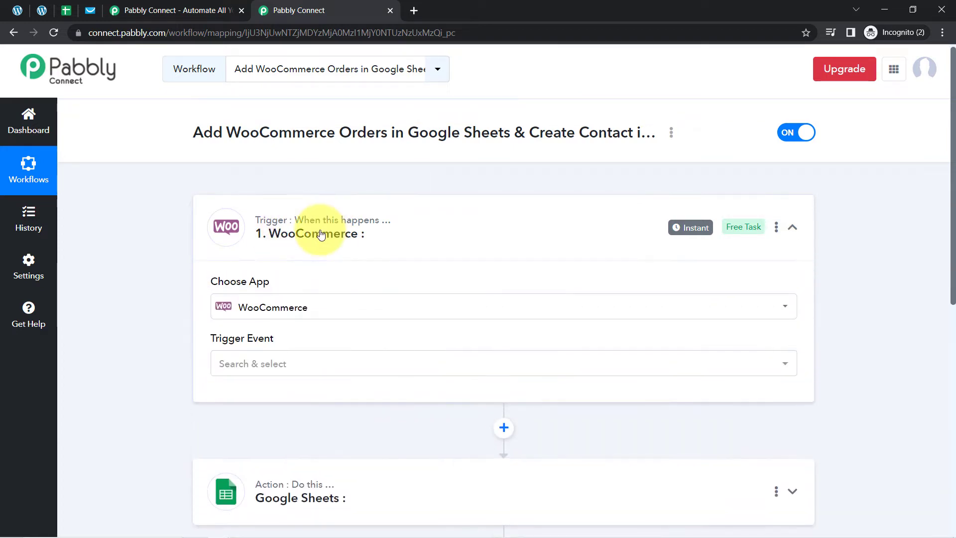
- Set the WooCommerce trigger event to Order Updated and bring its webhook URL and setup instructions into view
{"action": "left_click", "coordinate": [274, 364]}
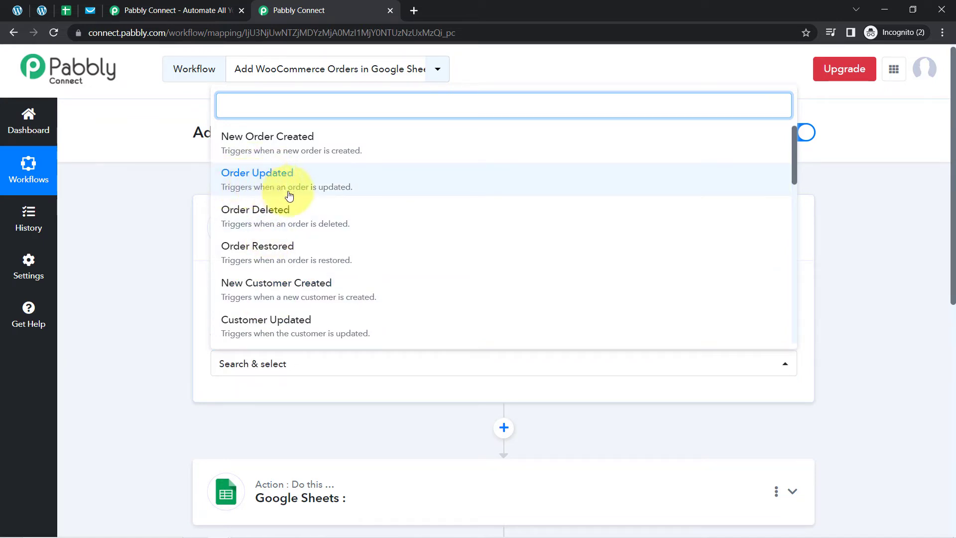
{"action": "left_click", "coordinate": [352, 190]}
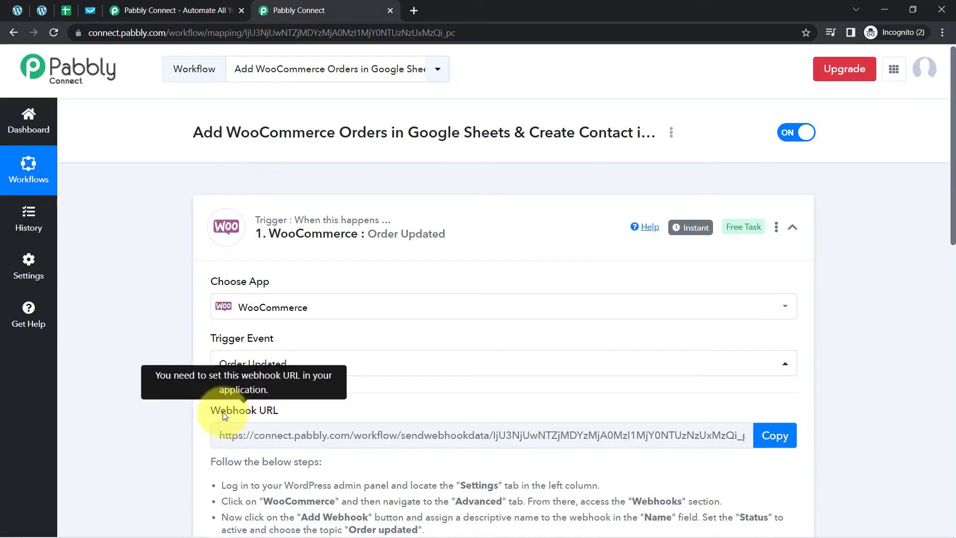
{"action": "left_click_drag", "start_coordinate": [221, 412], "coordinate": [273, 411]}
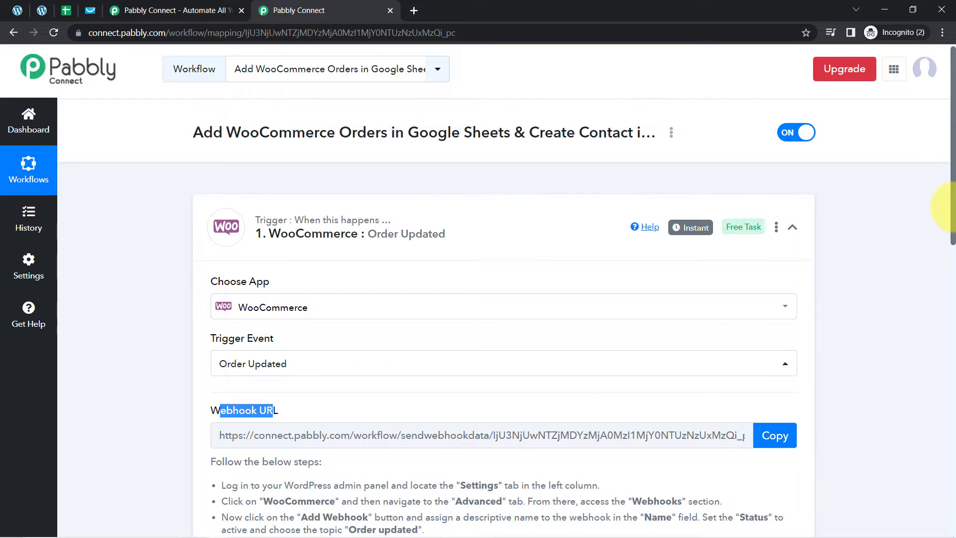
{"action": "left_click_drag", "start_coordinate": [953, 221], "coordinate": [939, 304]}
{"action": "left_click", "coordinate": [230, 249]}
{"action": "mouse_move", "coordinate": [234, 213]}
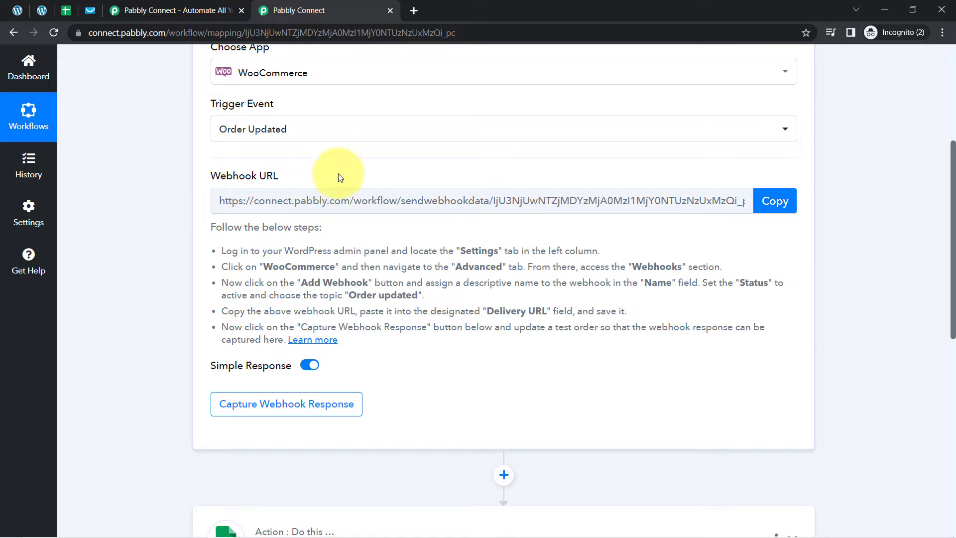
- Copy the WooCommerce trigger's webhook URL and start capturing the webhook response
{"action": "left_click", "coordinate": [28, 7]}
{"action": "left_click", "coordinate": [318, 10]}
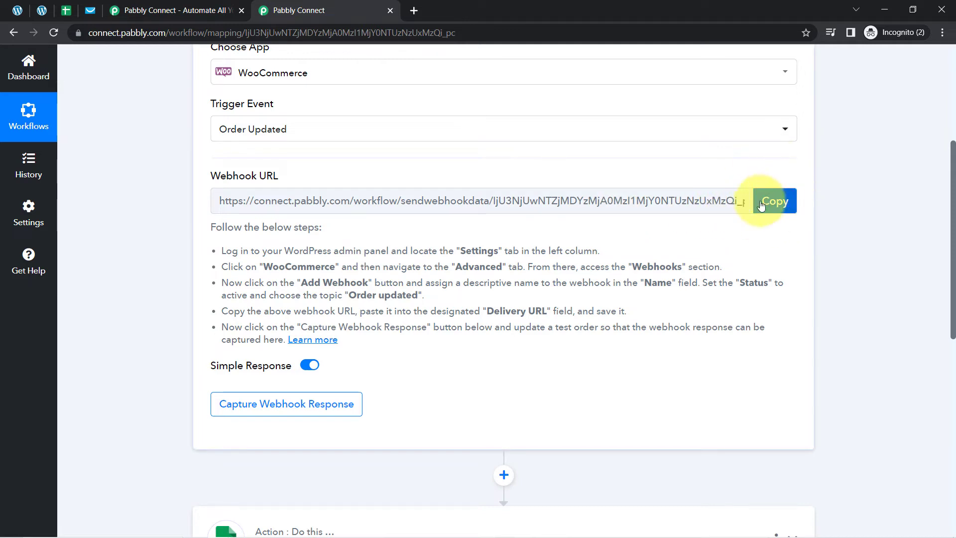
{"action": "left_click", "coordinate": [778, 207]}
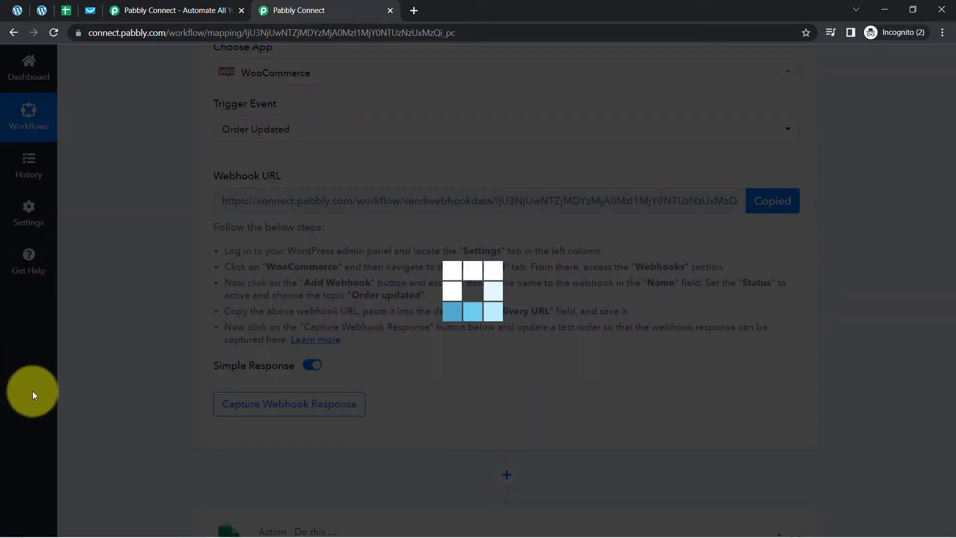
{"action": "left_click", "coordinate": [294, 409]}
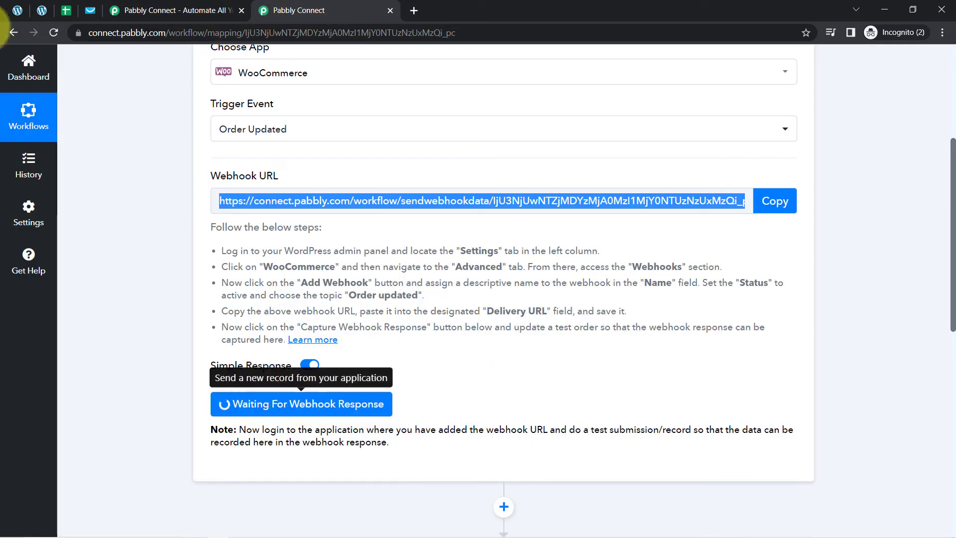
- Switch to the store's WordPress admin and open the Webhooks section of WooCommerce's Advanced settings, consulting the workflow's setup instructions
{"action": "left_click", "coordinate": [18, 10]}
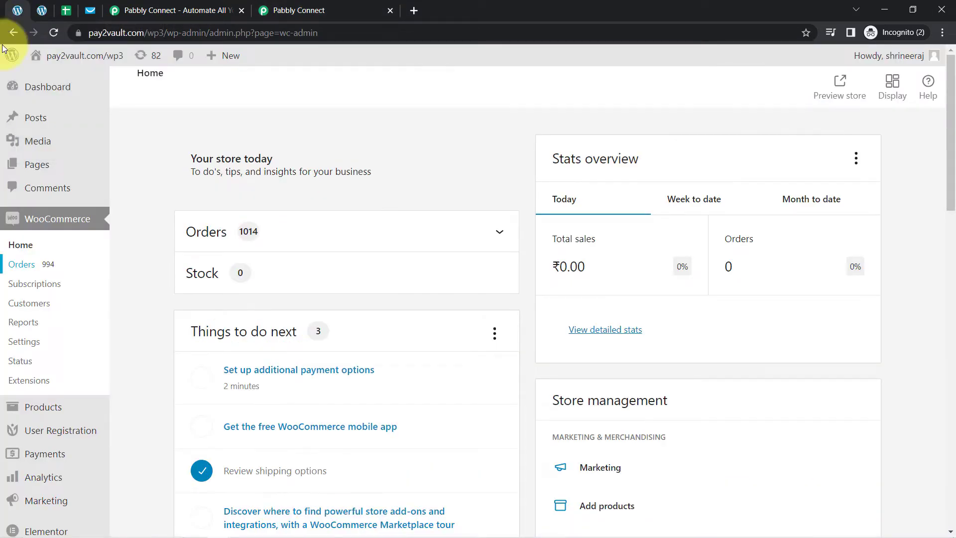
{"action": "left_click", "coordinate": [24, 348]}
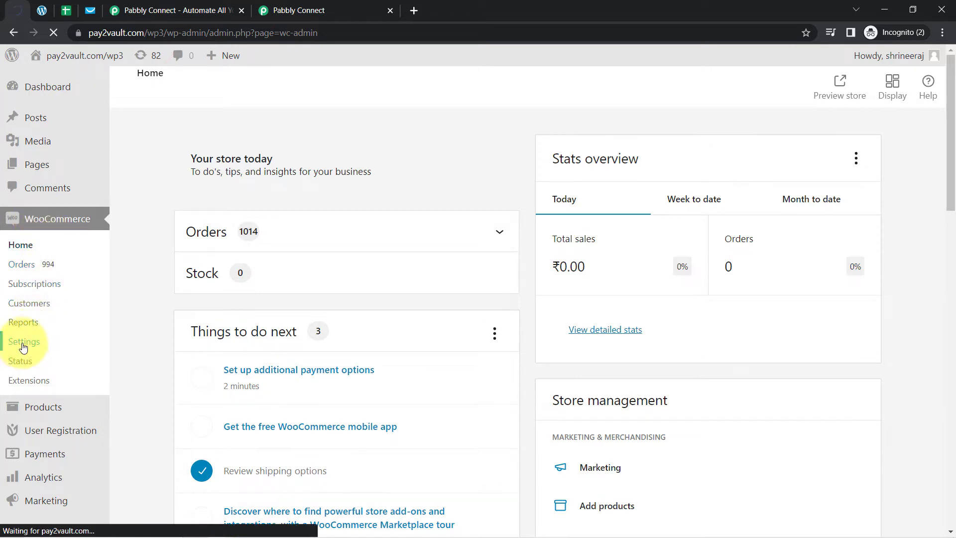
{"action": "left_click", "coordinate": [344, 11]}
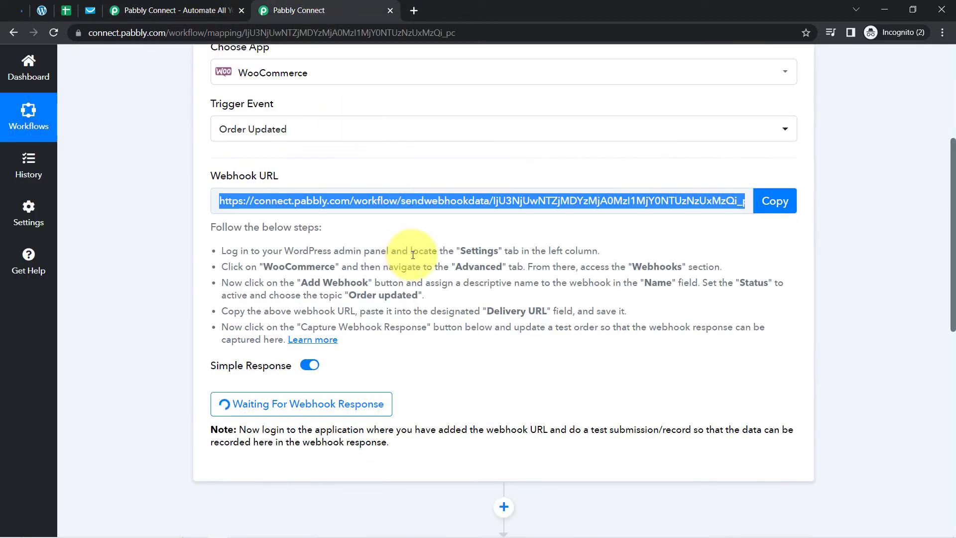
{"action": "left_click_drag", "start_coordinate": [412, 252], "coordinate": [539, 244]}
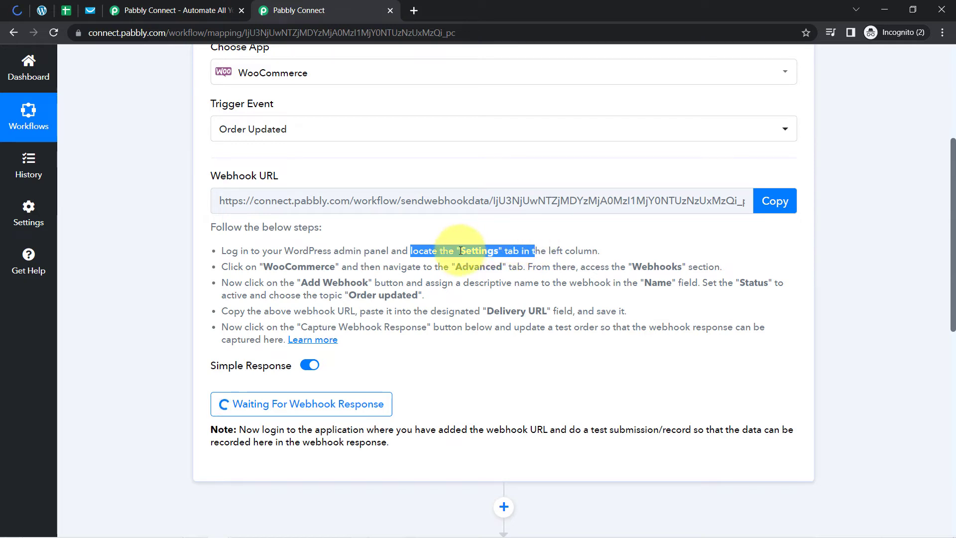
{"action": "double_click", "coordinate": [476, 268]}
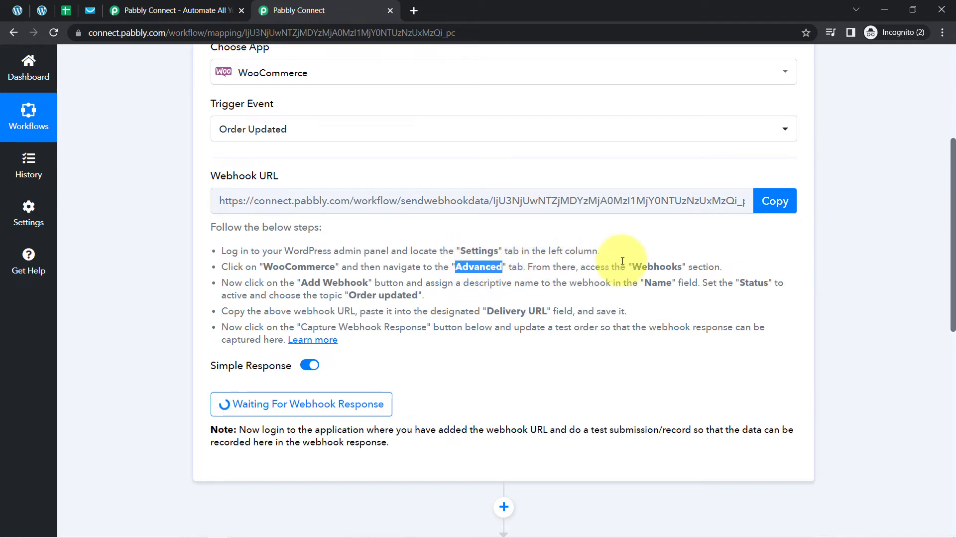
{"action": "double_click", "coordinate": [656, 266]}
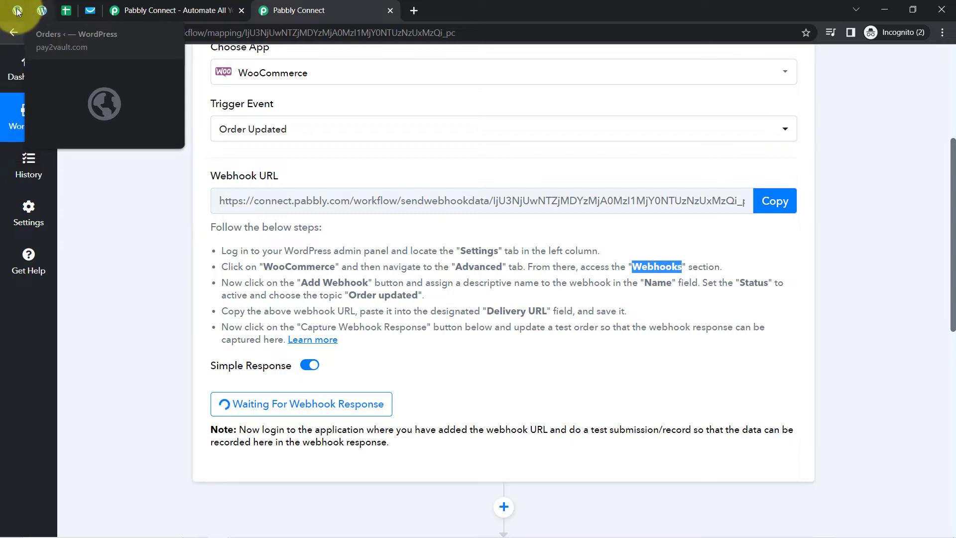
{"action": "left_click", "coordinate": [18, 10]}
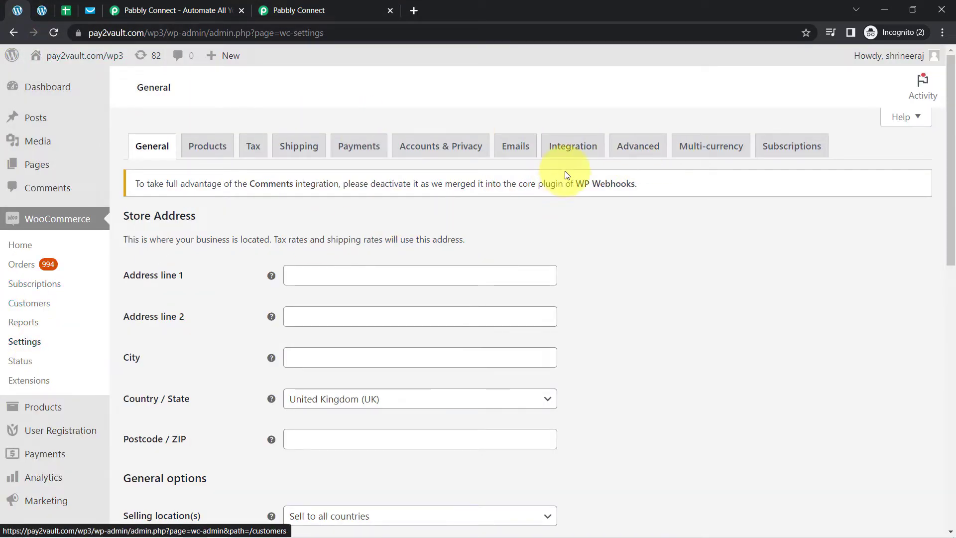
{"action": "left_click", "coordinate": [615, 153]}
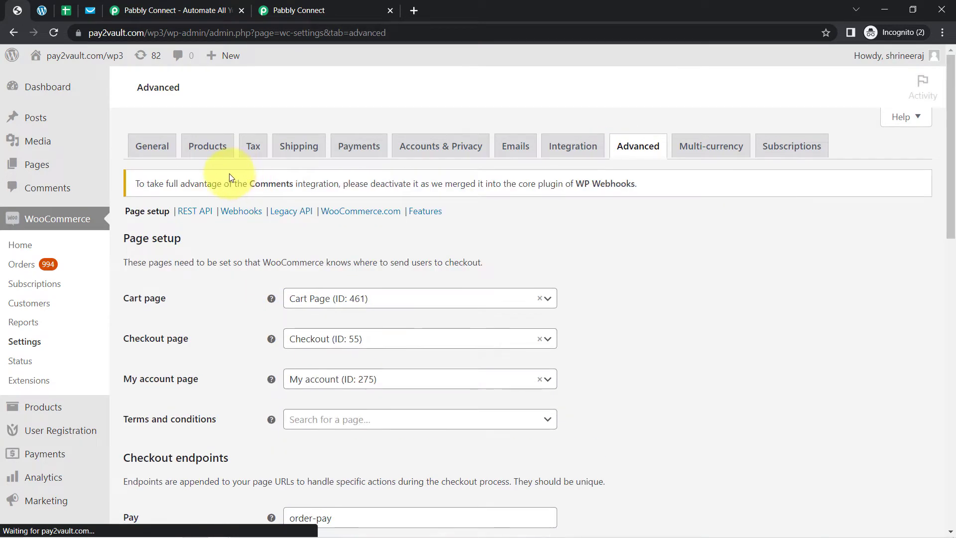
{"action": "left_click", "coordinate": [233, 212]}
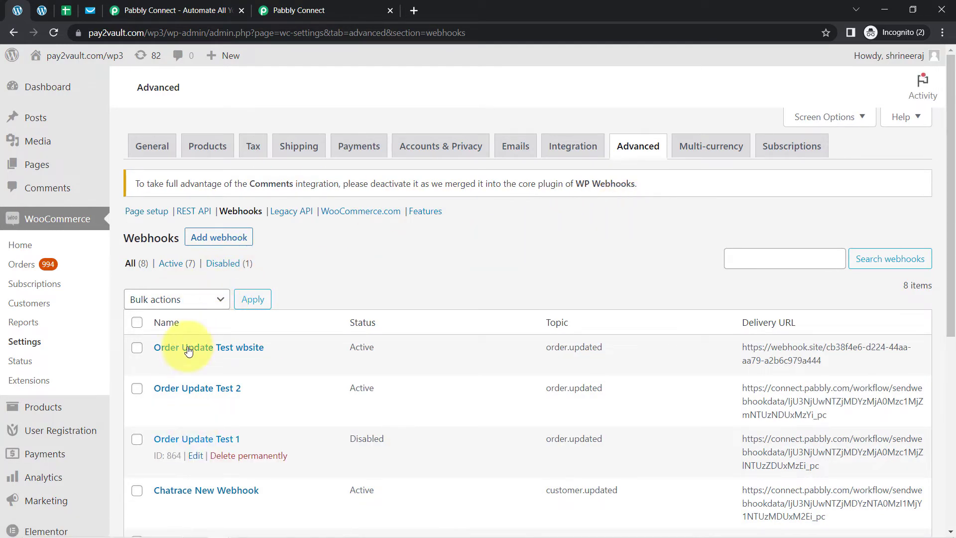
- Add a new webhook named "Connection with Pabbly Connect" and set its status to Active
{"action": "scroll", "coordinate": [256, 345], "scroll_direction": "down", "scroll_amount": 7}
{"action": "scroll", "coordinate": [433, 293], "scroll_direction": "up", "scroll_amount": 7}
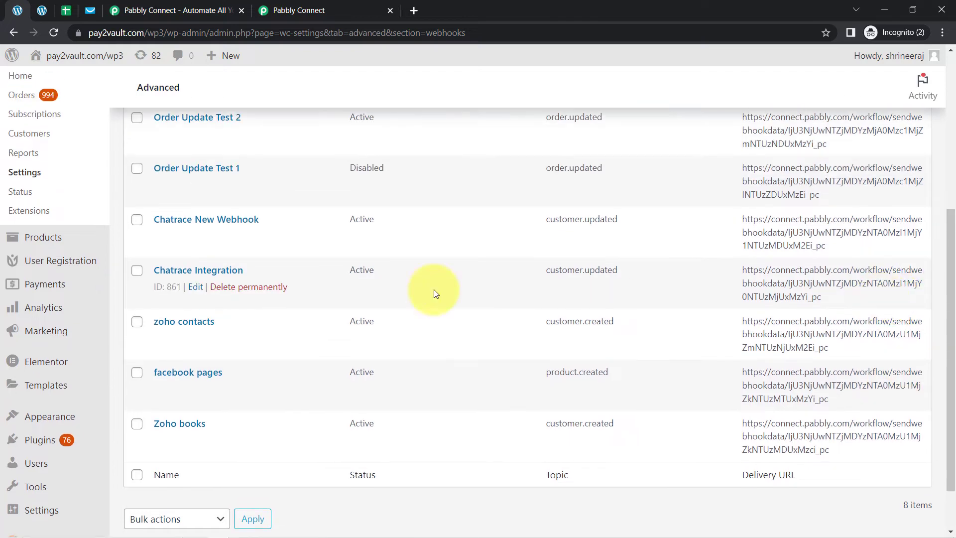
{"action": "left_click", "coordinate": [235, 240]}
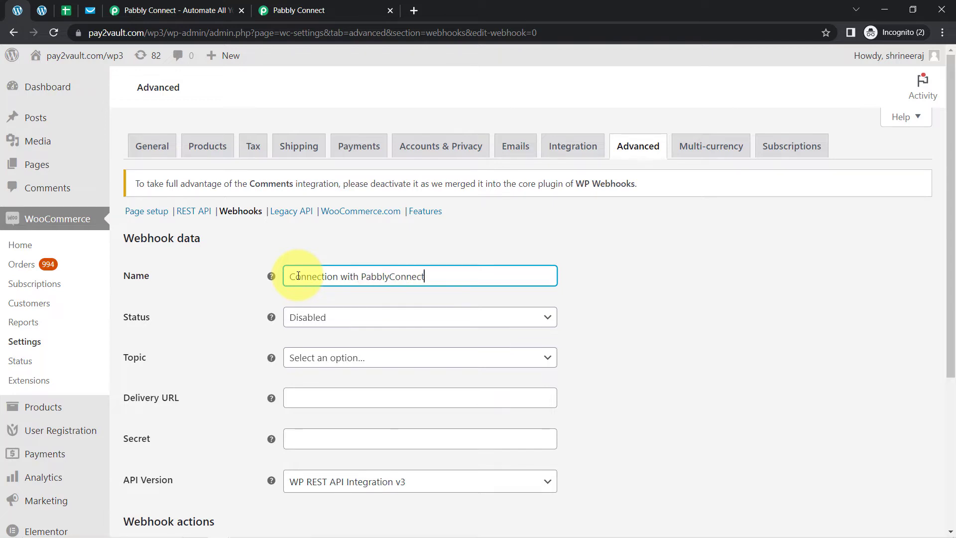
{"action": "left_click", "coordinate": [391, 276]}
{"action": "left_click", "coordinate": [331, 319]}
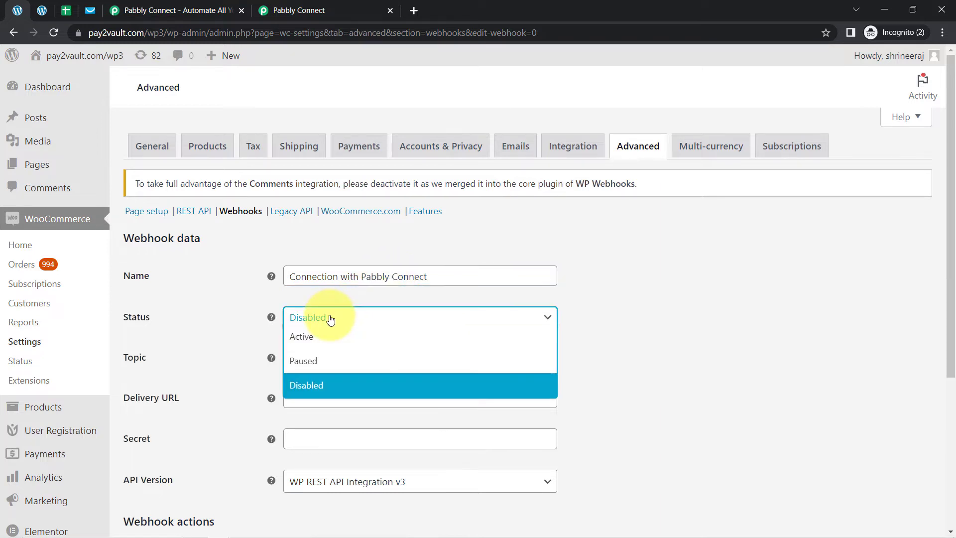
{"action": "left_click", "coordinate": [297, 338]}
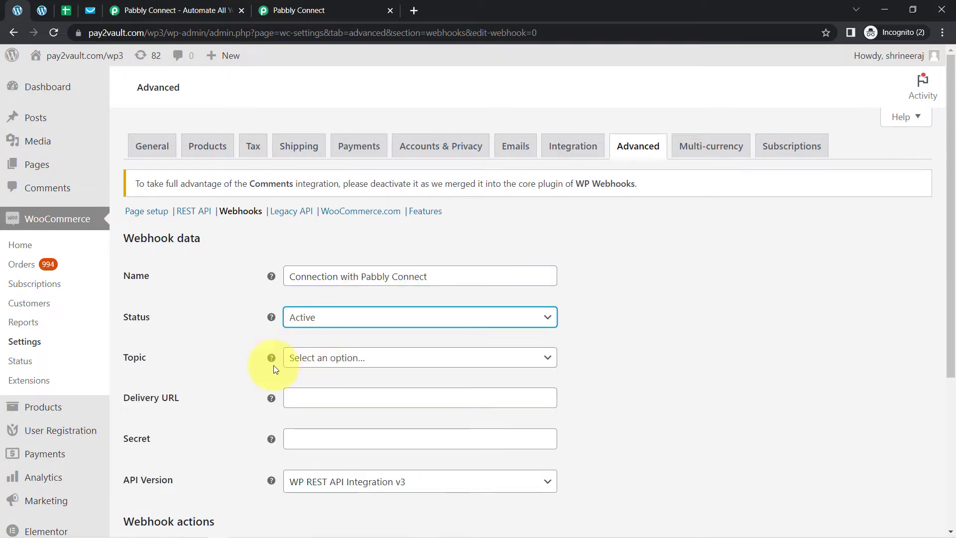
- Set the webhook's topic to Order updated and paste the copied webhook URL as its delivery URL
{"action": "left_click", "coordinate": [302, 369]}
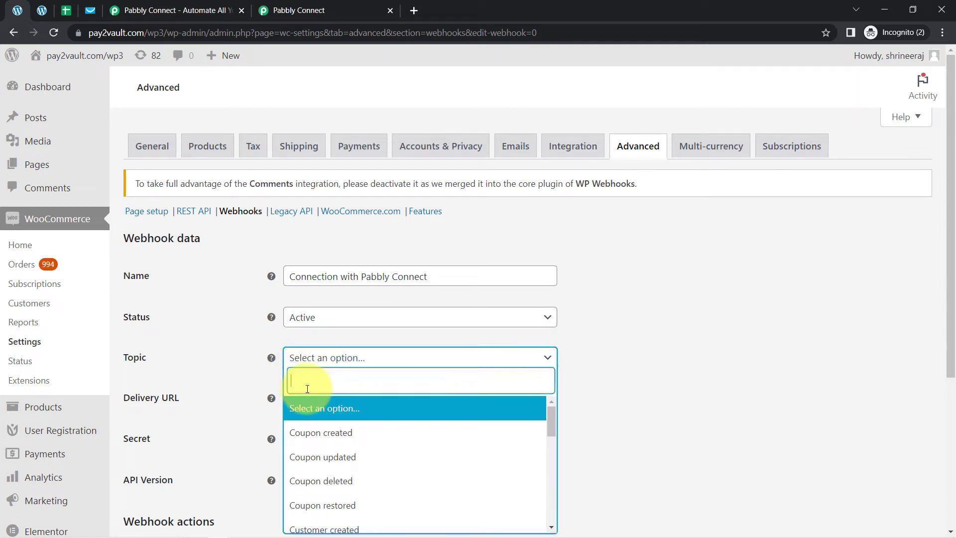
{"action": "type", "text": "order"}
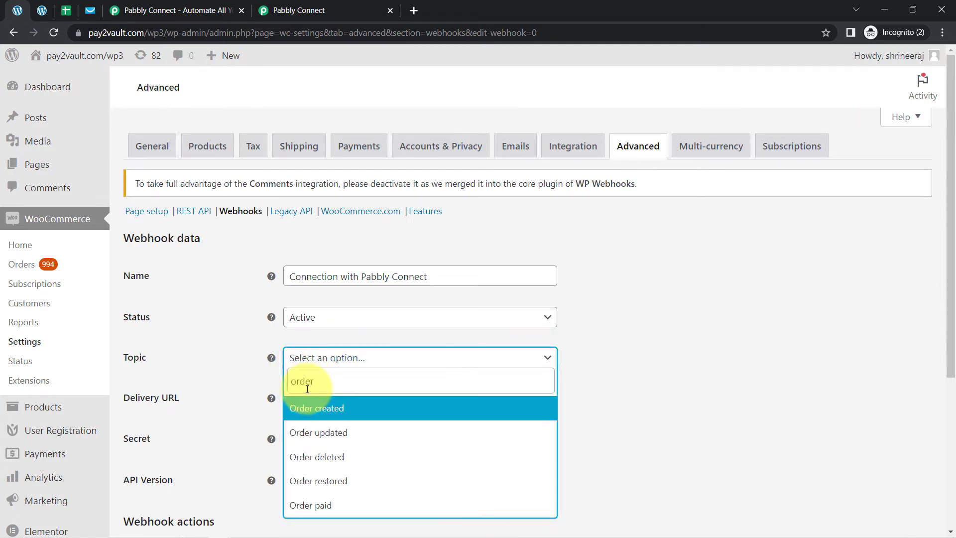
{"action": "left_click", "coordinate": [302, 433]}
{"action": "left_click", "coordinate": [292, 402]}
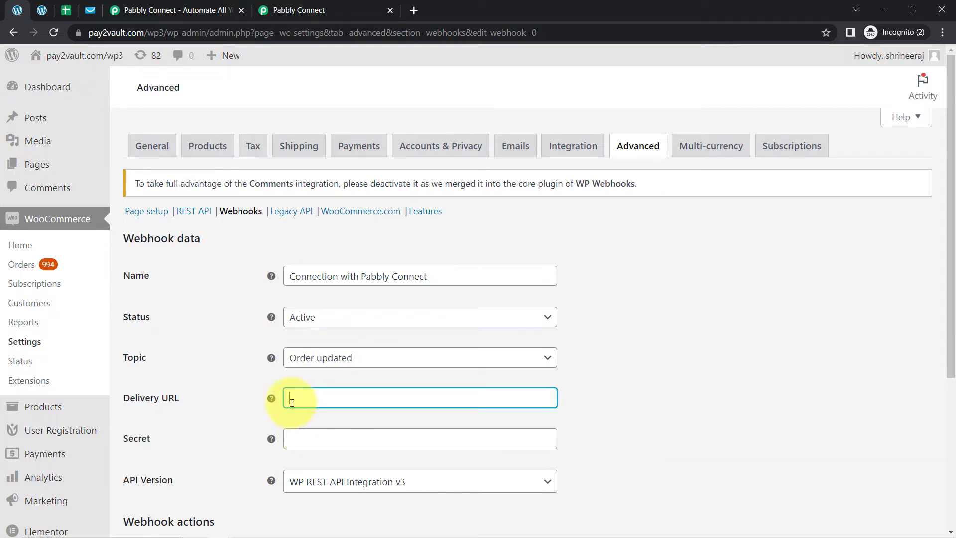
{"action": "key", "text": "ctrl+v"}
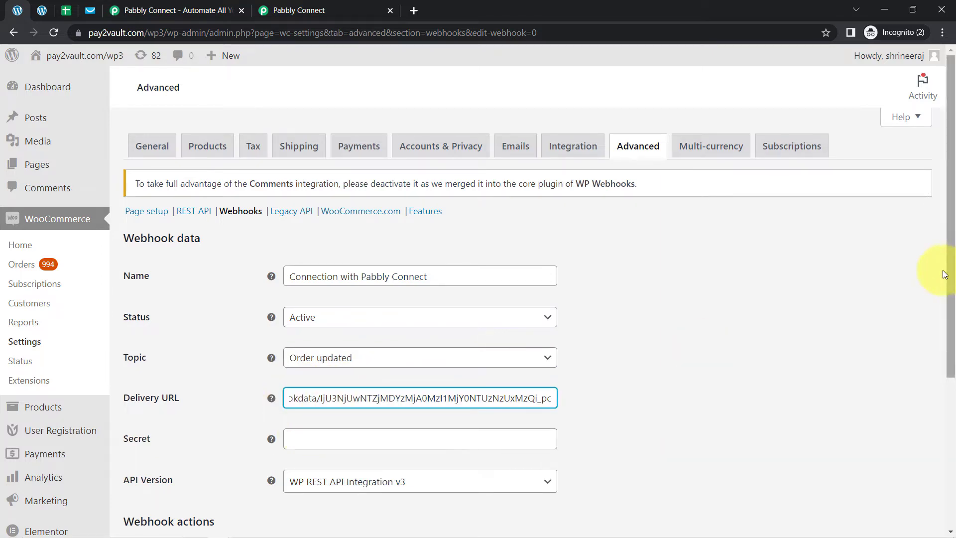
- Save the new WooCommerce webhook
{"action": "scroll", "coordinate": [952, 279], "scroll_direction": "down", "scroll_amount": 1}
{"action": "left_click_drag", "start_coordinate": [952, 279], "coordinate": [929, 414]}
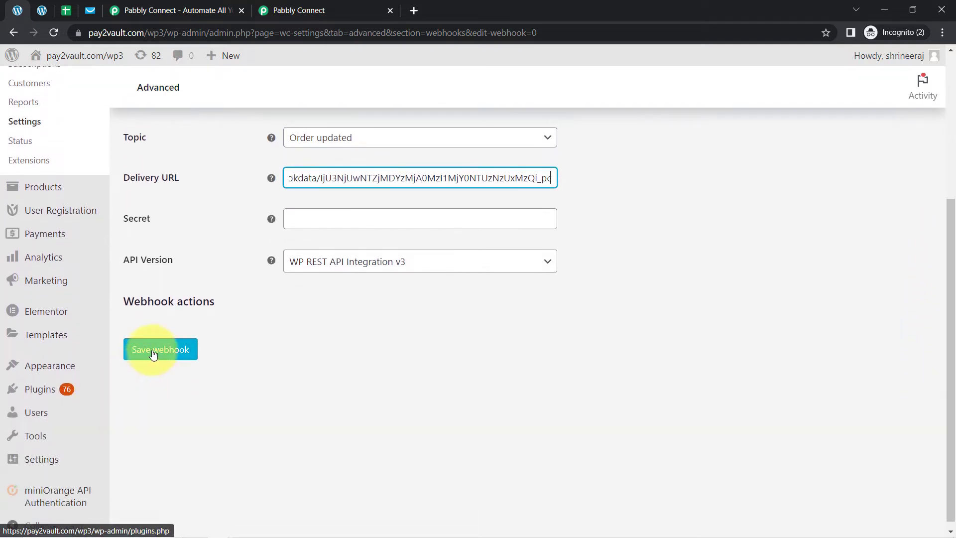
{"action": "left_click", "coordinate": [155, 351]}
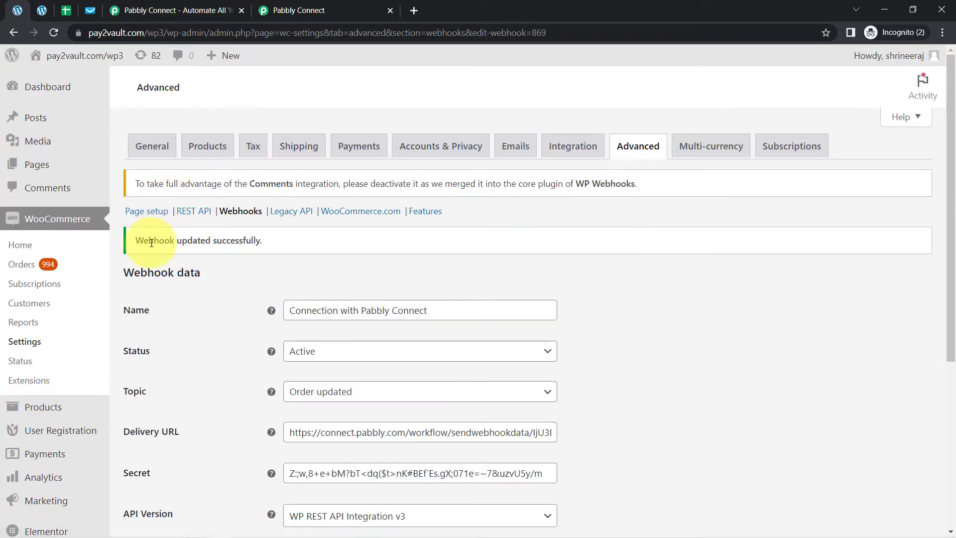
{"action": "left_click_drag", "start_coordinate": [167, 243], "coordinate": [260, 242]}
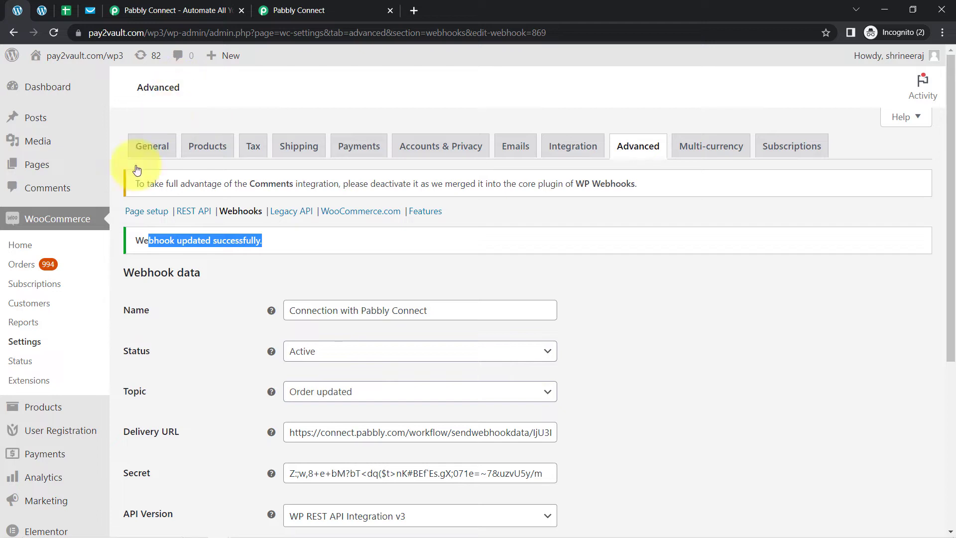
- Return to the Pabbly Connect workflow, review the received trigger response and start re-capturing the webhook response
{"action": "left_click", "coordinate": [304, 10]}
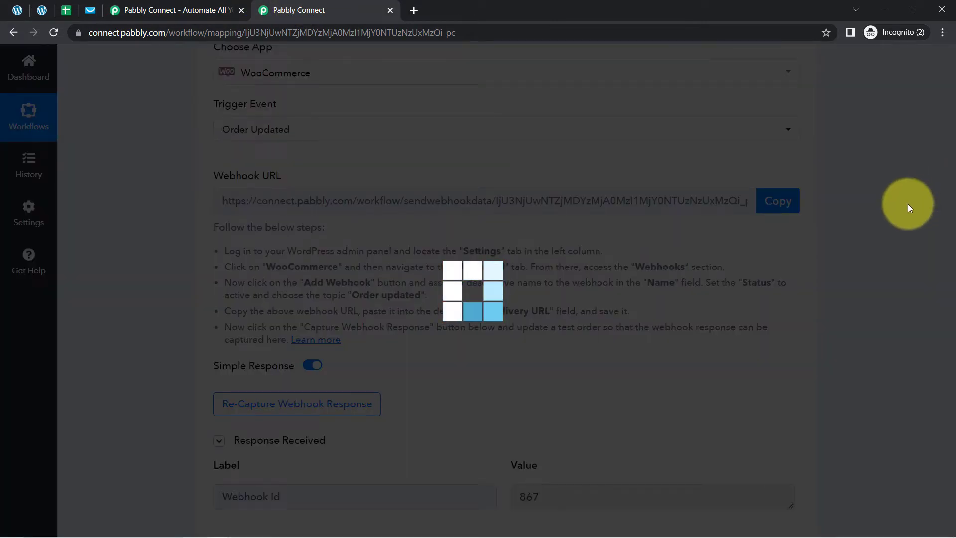
{"action": "scroll", "coordinate": [234, 339], "scroll_direction": "down", "scroll_amount": 5}
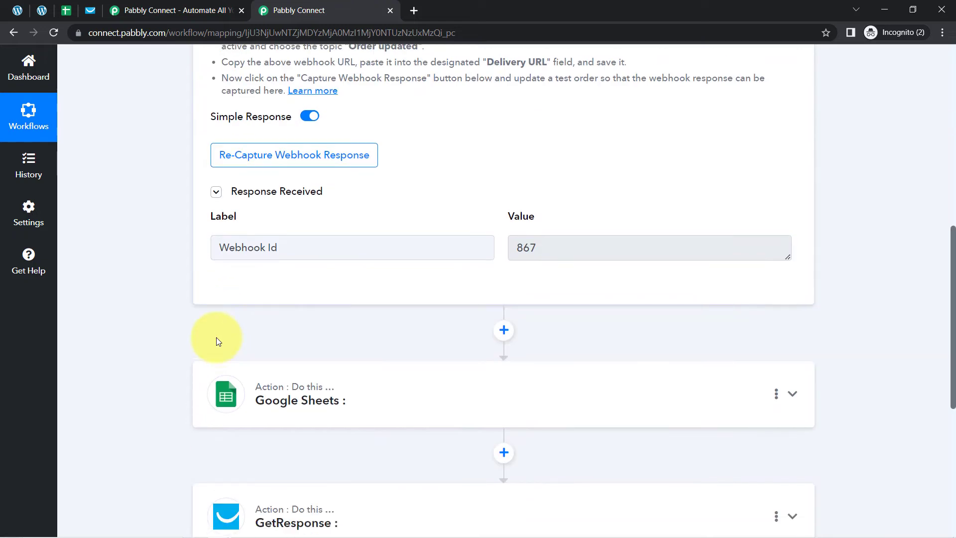
{"action": "left_click_drag", "start_coordinate": [286, 249], "coordinate": [246, 249]}
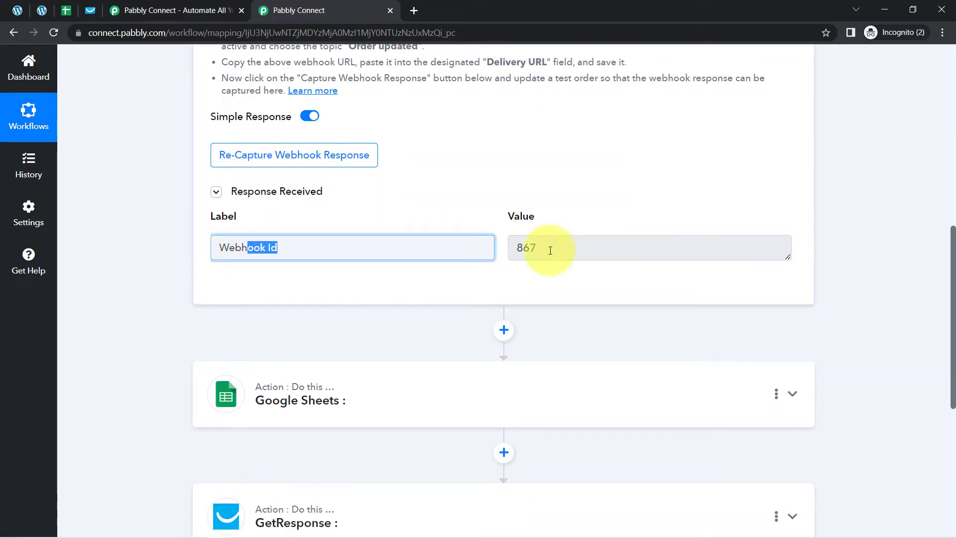
{"action": "left_click_drag", "start_coordinate": [550, 250], "coordinate": [504, 250]}
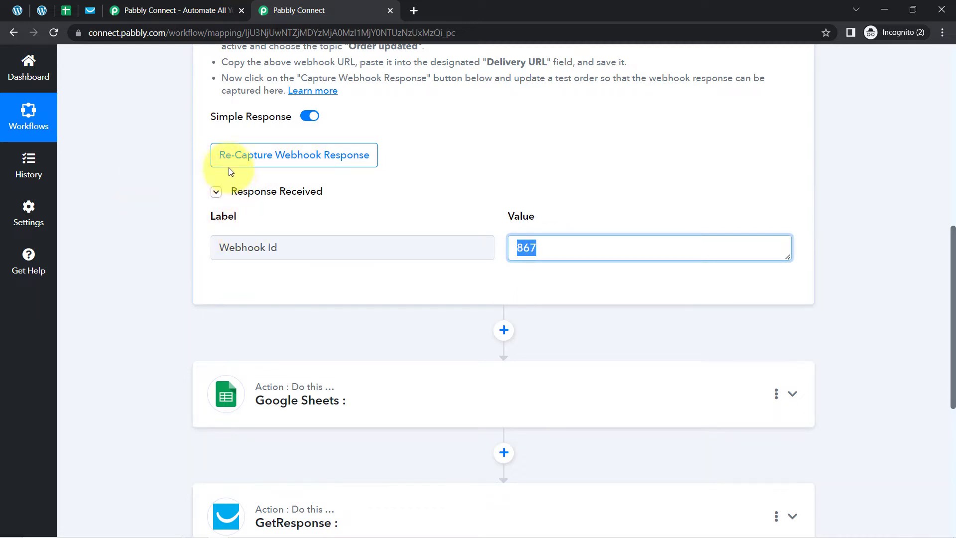
{"action": "left_click", "coordinate": [245, 157]}
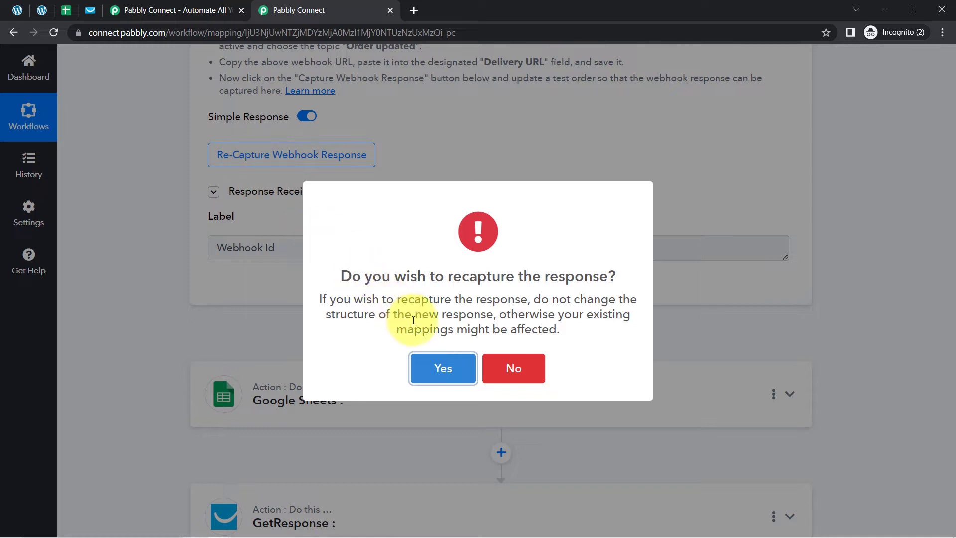
{"action": "left_click", "coordinate": [445, 374]}
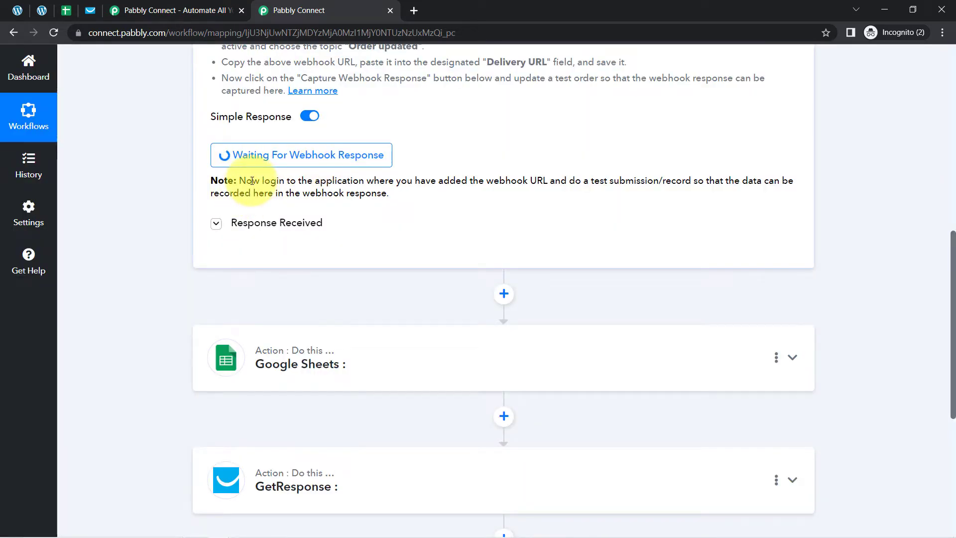
{"action": "left_click_drag", "start_coordinate": [252, 181], "coordinate": [619, 182]}
{"action": "left_click_drag", "start_coordinate": [530, 176], "coordinate": [389, 188]}
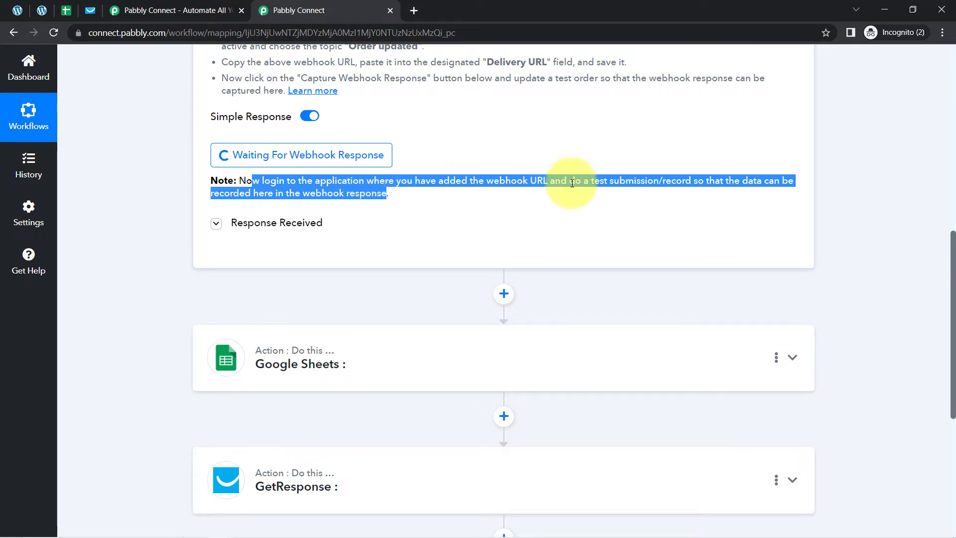
{"action": "left_click", "coordinate": [593, 182]}
{"action": "left_click_drag", "start_coordinate": [584, 182], "coordinate": [708, 181]}
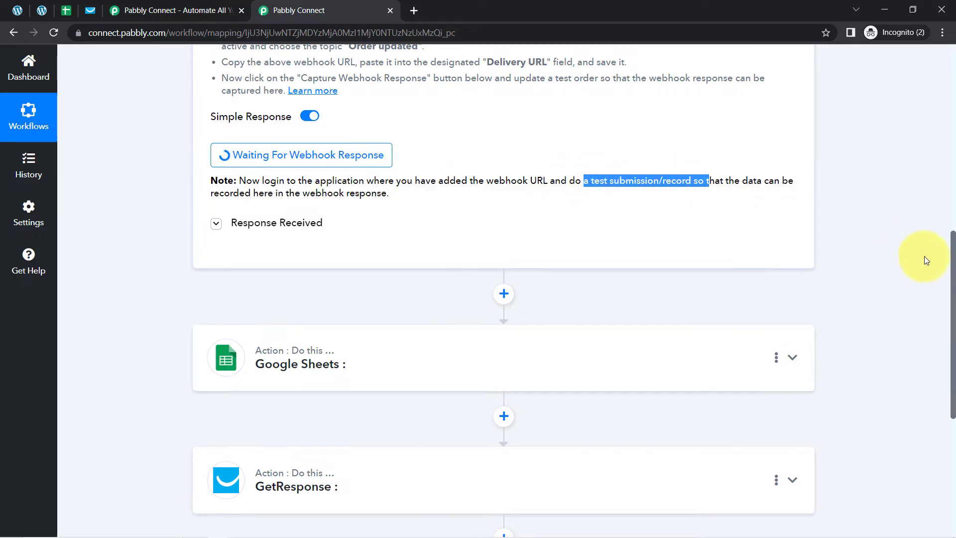
- Switch to the WooCommerce admin and open the store's front end in a new browser tab
{"action": "left_click_drag", "start_coordinate": [954, 250], "coordinate": [951, 122]}
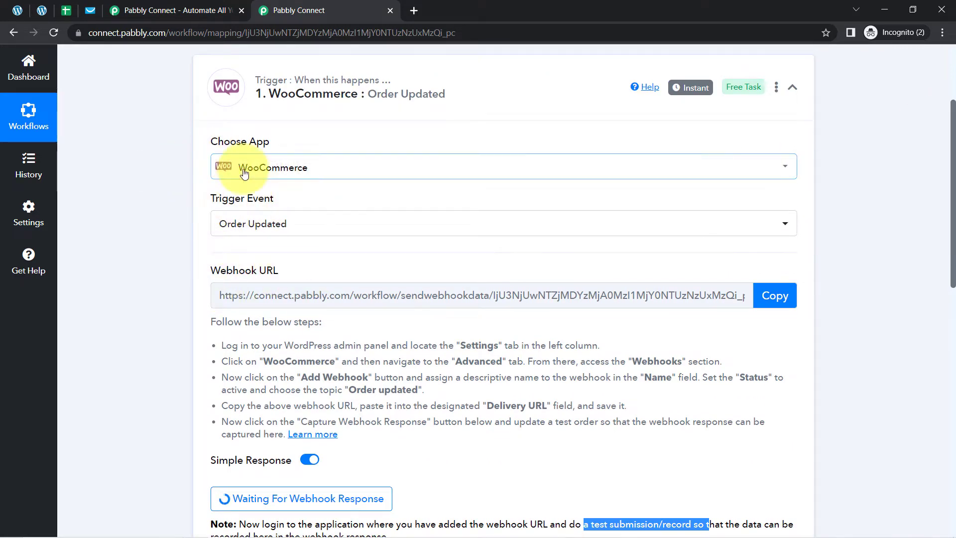
{"action": "left_click", "coordinate": [19, 12]}
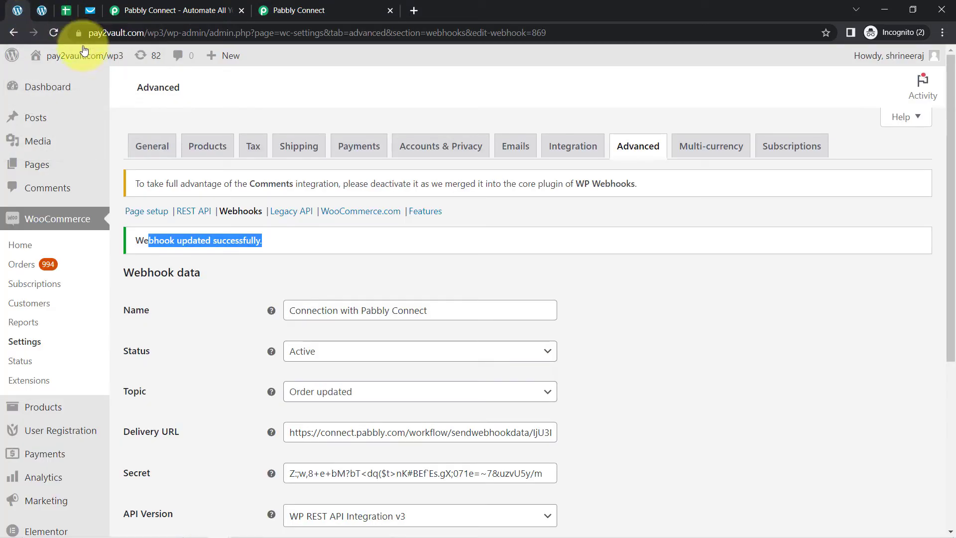
{"action": "mouse_move", "coordinate": [80, 55]}
{"action": "right_click", "coordinate": [52, 103]}
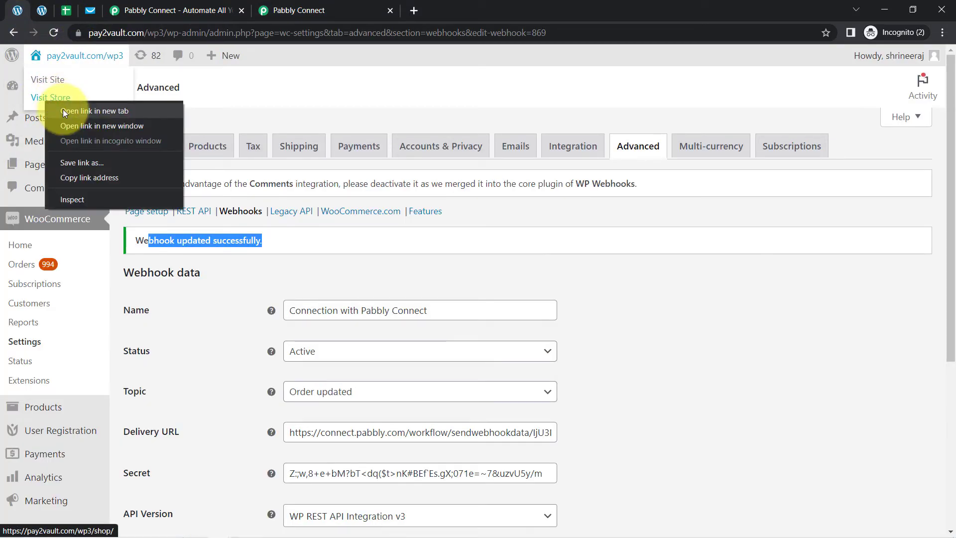
{"action": "left_click", "coordinate": [62, 109]}
- Check the existing WooCommerce orders list and the workflow's waiting webhook, returning to the shop page
{"action": "left_click", "coordinate": [42, 10]}
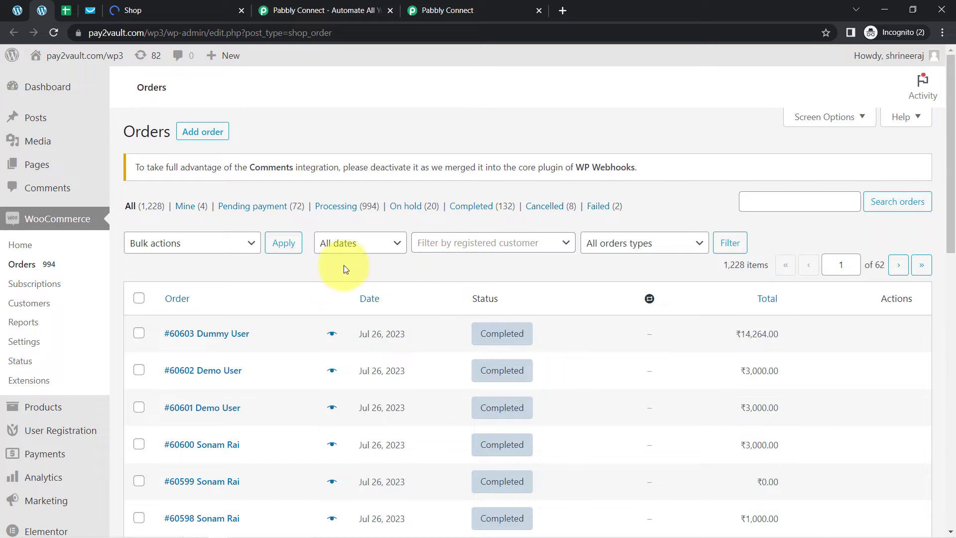
{"action": "left_click", "coordinate": [135, 4]}
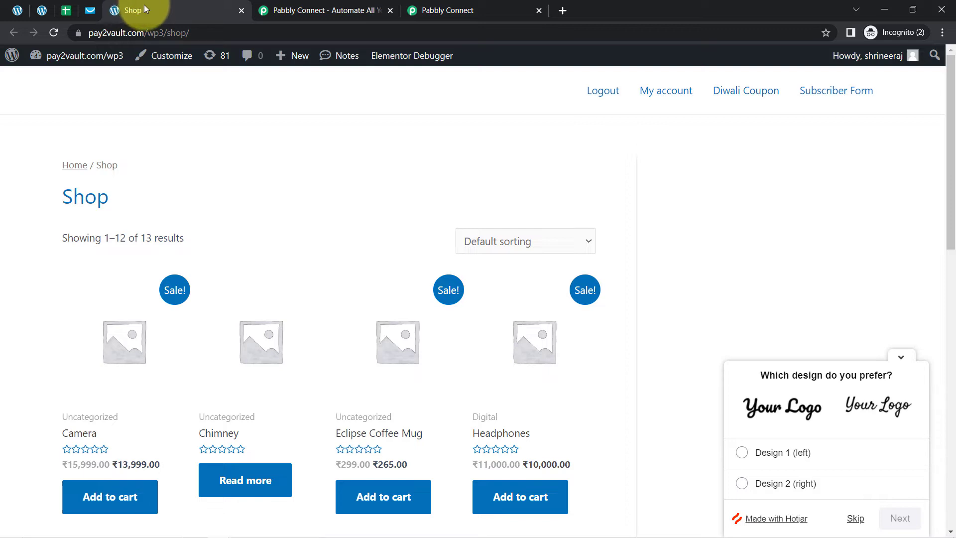
{"action": "left_click", "coordinate": [379, 9]}
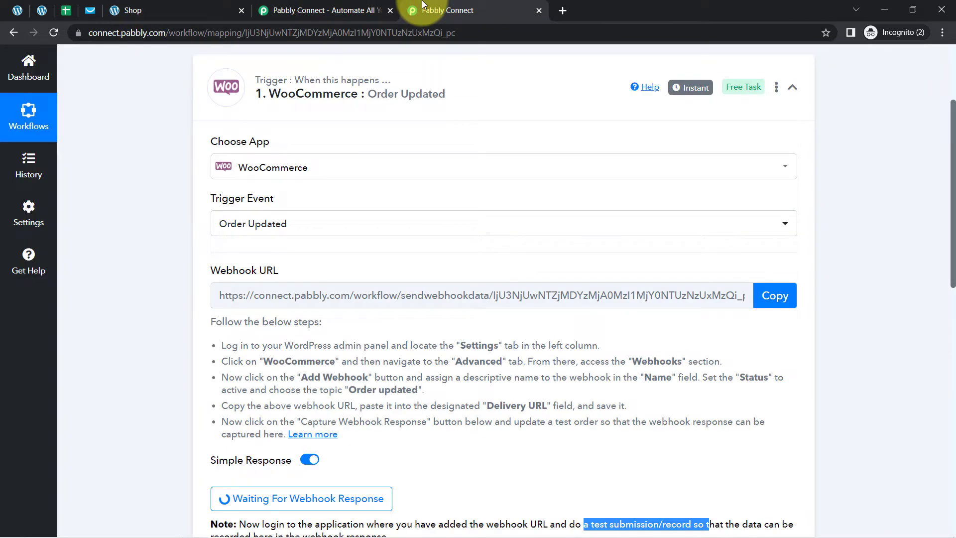
{"action": "left_click", "coordinate": [177, 6]}
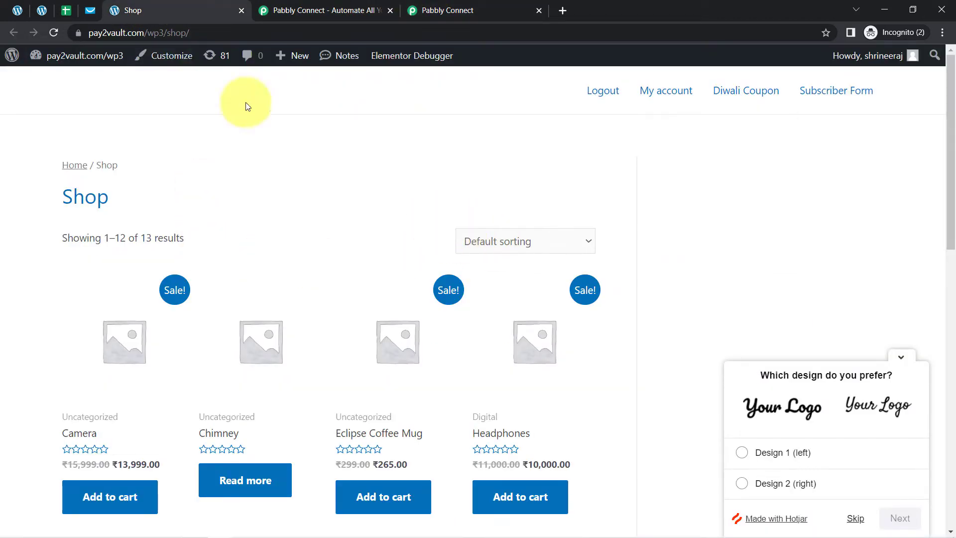
- Add one White Round Neck T-shirt to the cart from the shop page and proceed to checkout
{"action": "left_click", "coordinate": [50, 37]}
{"action": "scroll", "coordinate": [939, 213], "scroll_direction": "down", "scroll_amount": 3}
{"action": "left_click_drag", "start_coordinate": [951, 196], "coordinate": [941, 138]}
{"action": "left_click", "coordinate": [241, 489]}
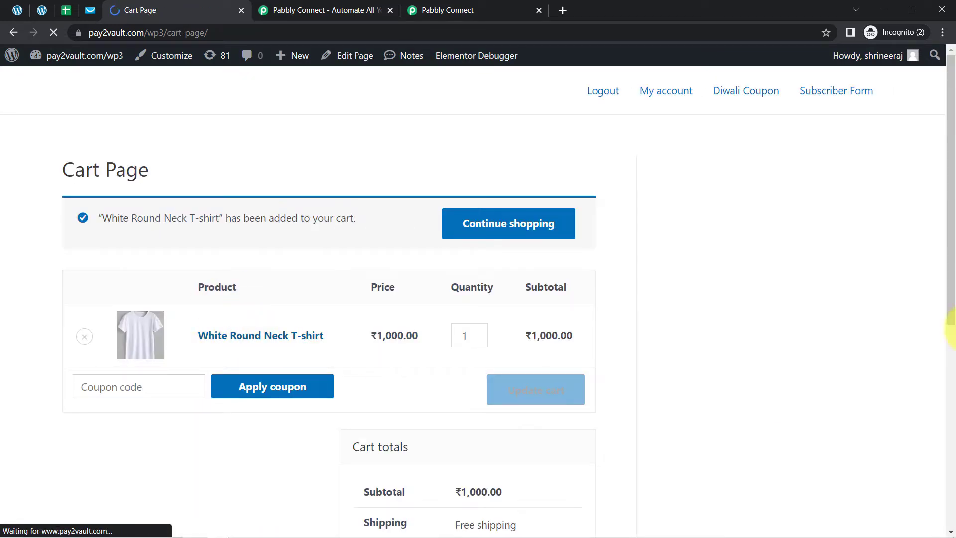
{"action": "left_click_drag", "start_coordinate": [941, 261], "coordinate": [939, 431]}
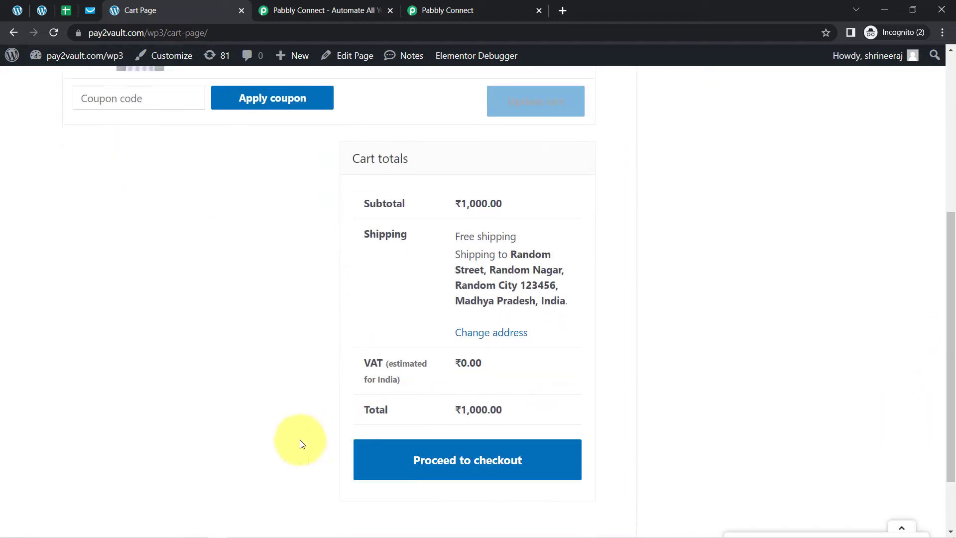
{"action": "left_click", "coordinate": [464, 476]}
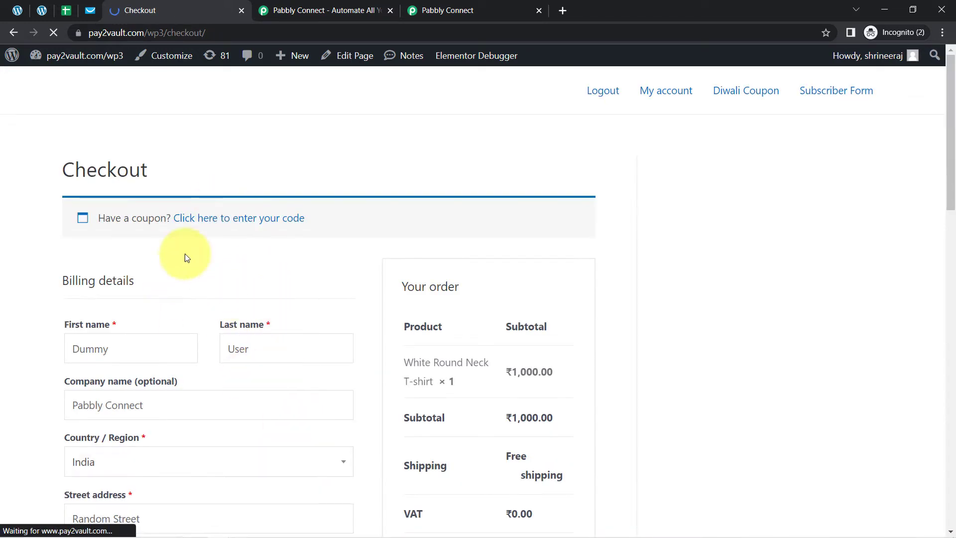
- Enter the test customer's last name and email address in the billing details and place the order
{"action": "double_click", "coordinate": [117, 358]}
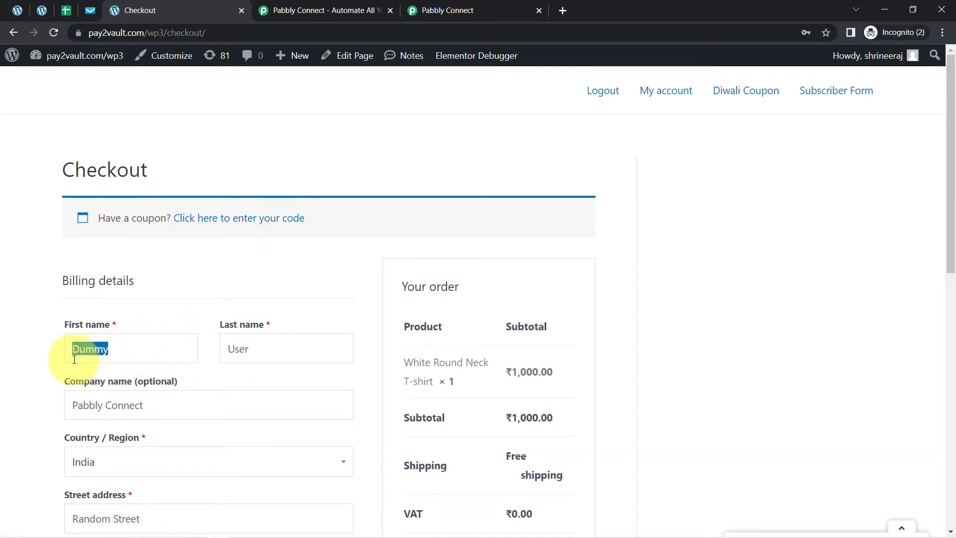
{"action": "left_click", "coordinate": [267, 354]}
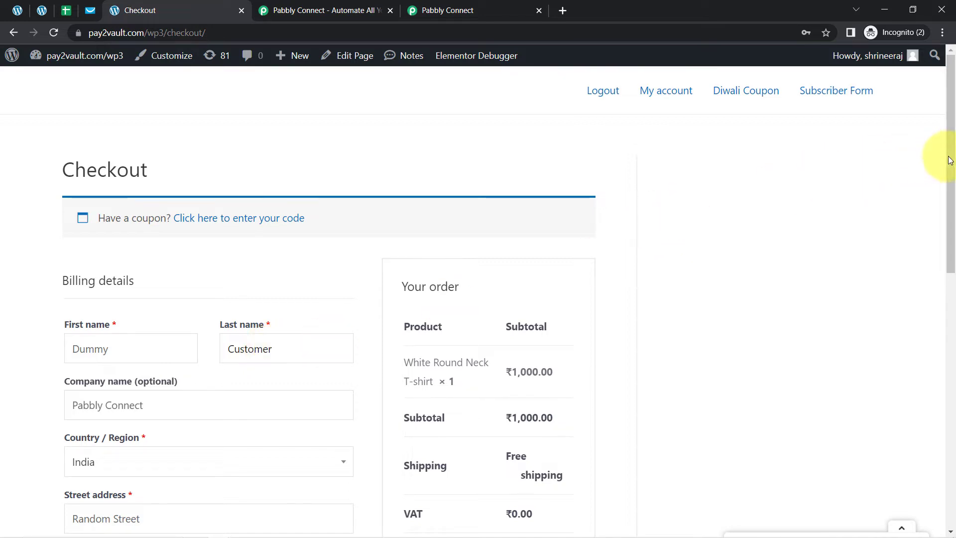
{"action": "left_click_drag", "start_coordinate": [950, 156], "coordinate": [953, 403]}
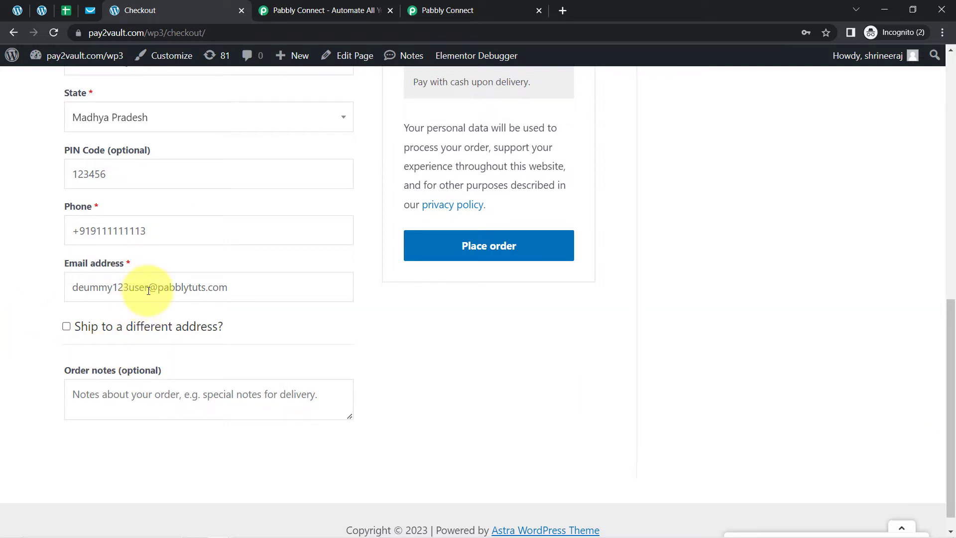
{"action": "left_click_drag", "start_coordinate": [149, 291], "coordinate": [55, 292]}
{"action": "key", "text": "BackSpace"}
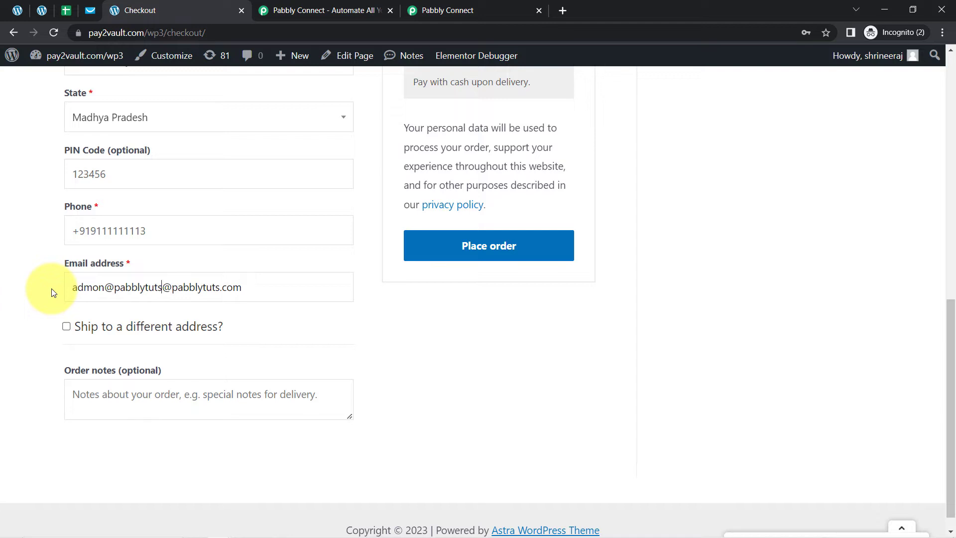
{"action": "left_click", "coordinate": [420, 249]}
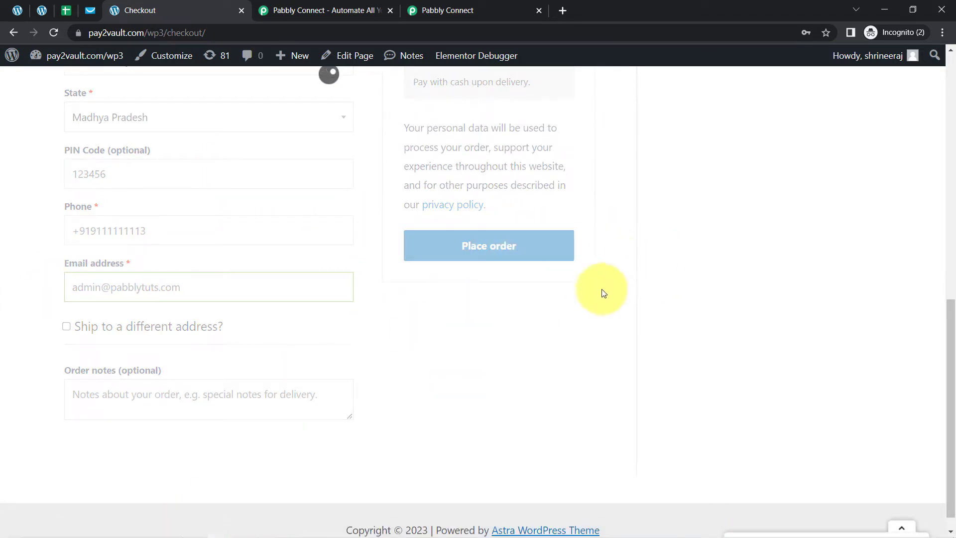
- Check the WooCommerce trigger for a captured webhook response and compare it with the shop's order confirmation page
{"action": "left_click_drag", "start_coordinate": [451, 11], "coordinate": [324, 10]}
{"action": "left_click_drag", "start_coordinate": [946, 203], "coordinate": [936, 266]}
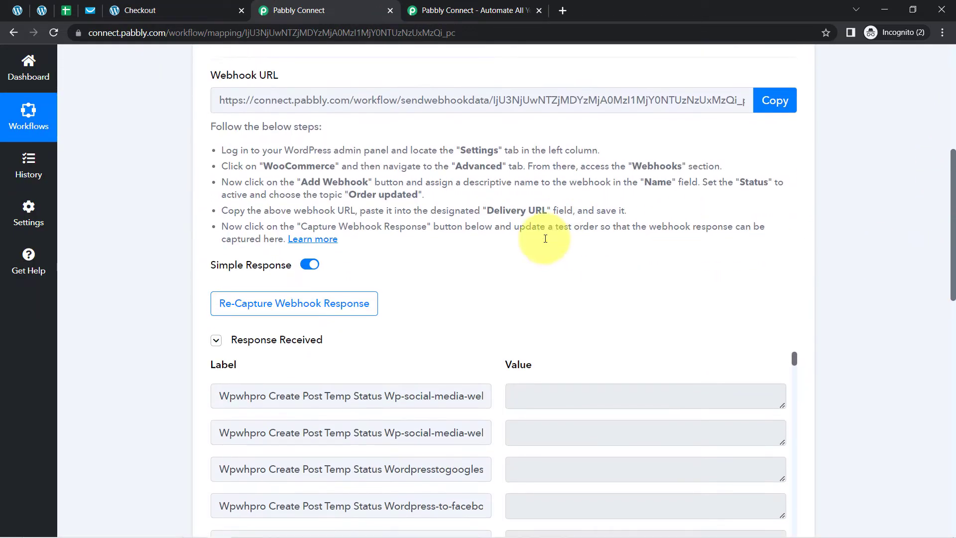
{"action": "left_click", "coordinate": [141, 10]}
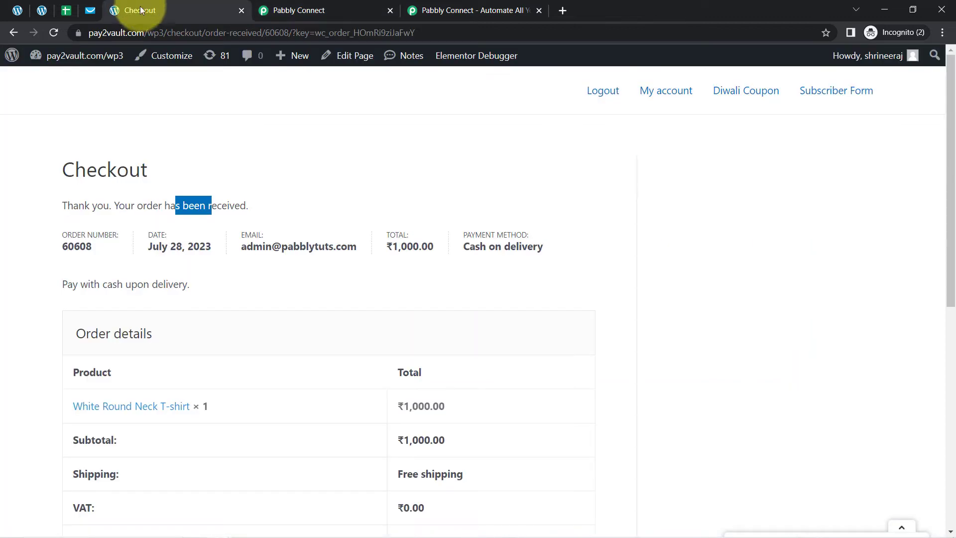
{"action": "triple_click", "coordinate": [210, 205]}
{"action": "left_click", "coordinate": [309, 10]}
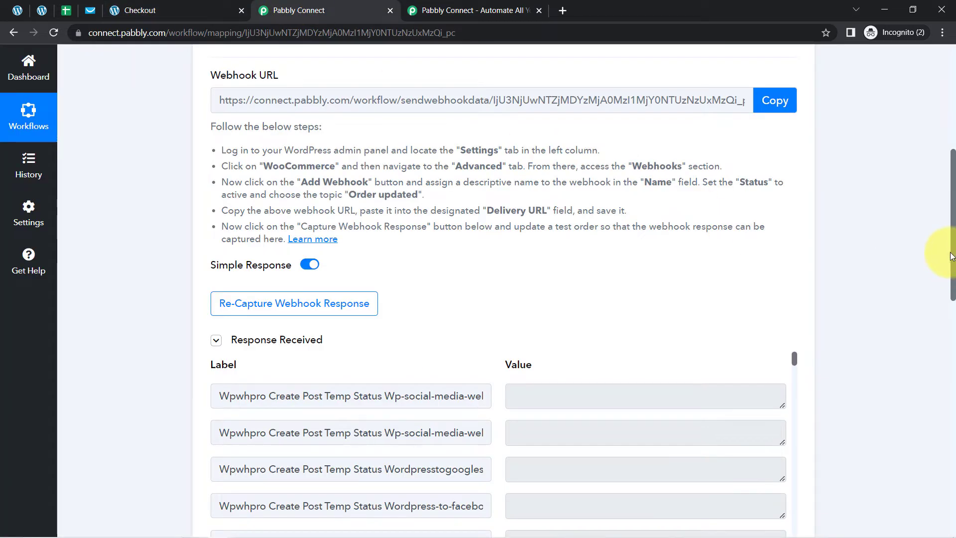
{"action": "scroll", "coordinate": [939, 219], "scroll_direction": "up", "scroll_amount": 3}
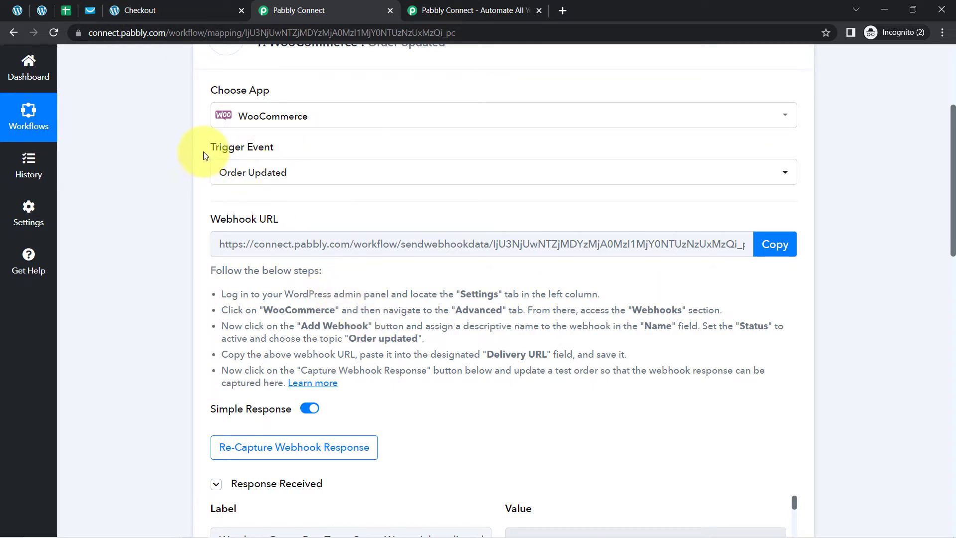
{"action": "left_click", "coordinate": [141, 10]}
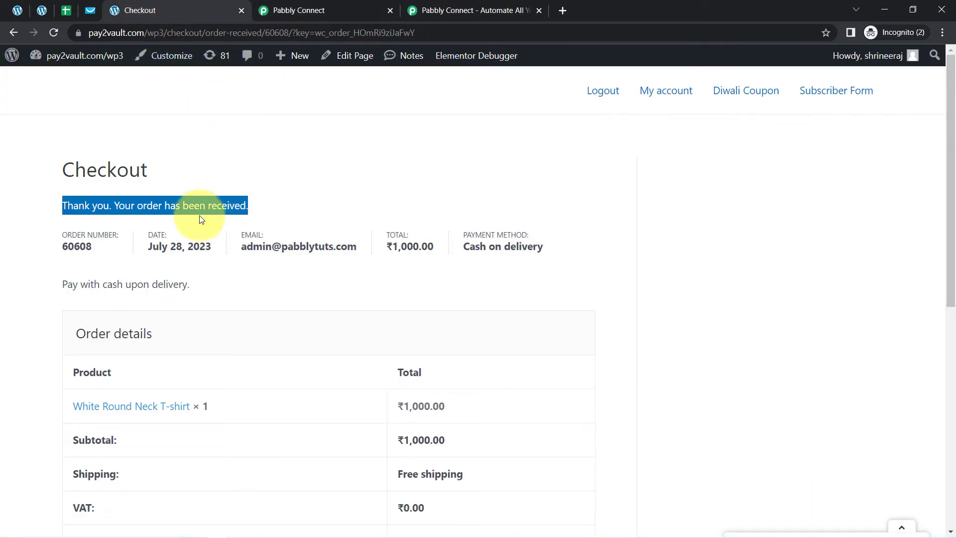
{"action": "left_click", "coordinate": [279, 12]}
- Examine the order total, status, shipping details and billing email in the captured webhook response
{"action": "left_click_drag", "start_coordinate": [950, 160], "coordinate": [927, 272]}
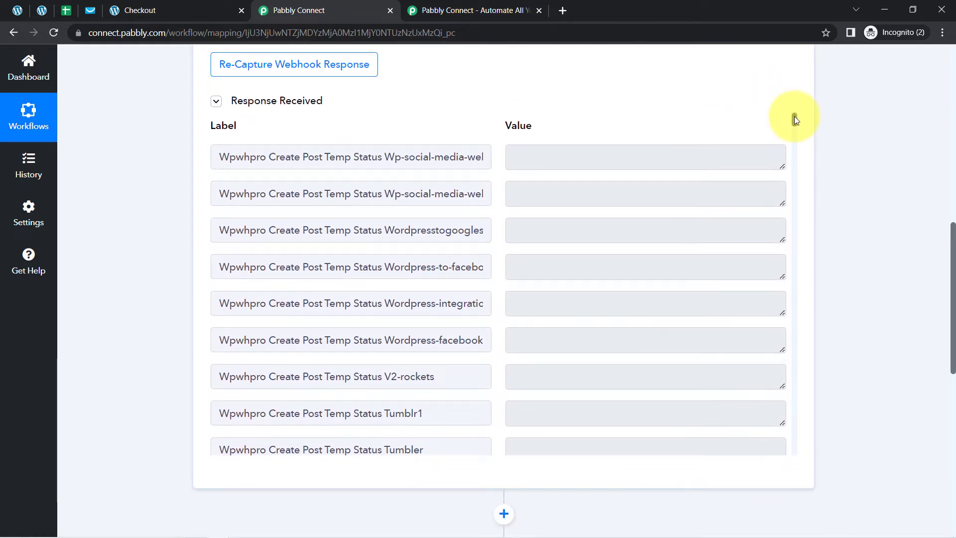
{"action": "left_click_drag", "start_coordinate": [795, 117], "coordinate": [794, 191]}
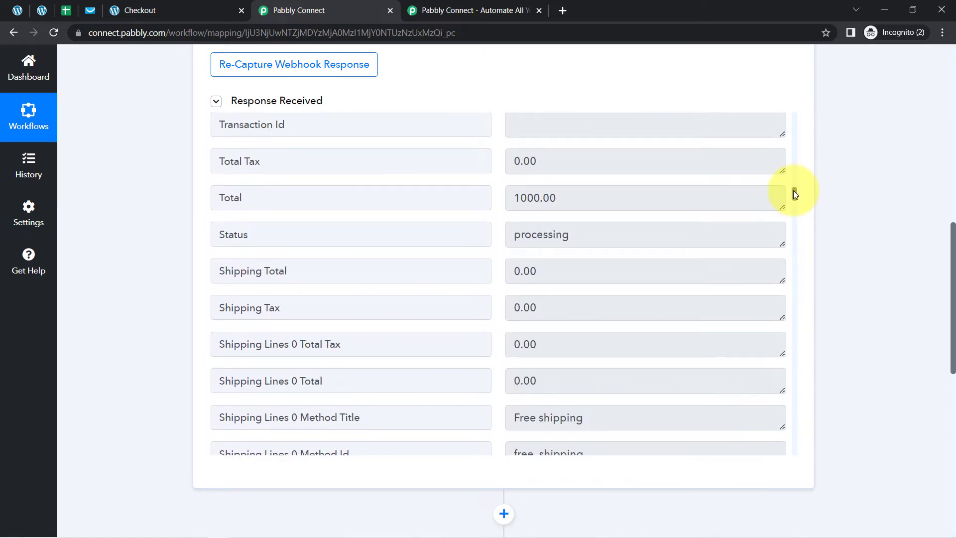
{"action": "double_click", "coordinate": [526, 201]}
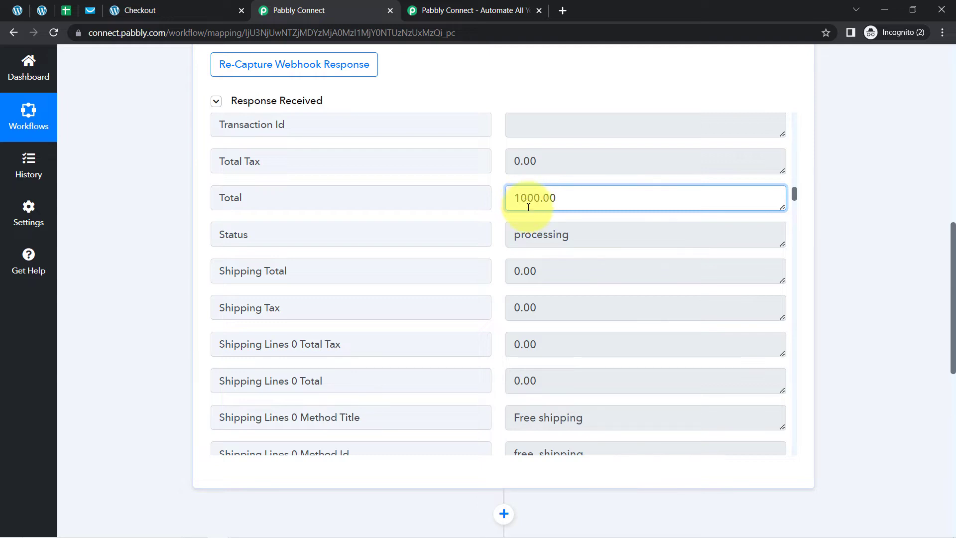
{"action": "left_click_drag", "start_coordinate": [247, 234], "coordinate": [229, 234]}
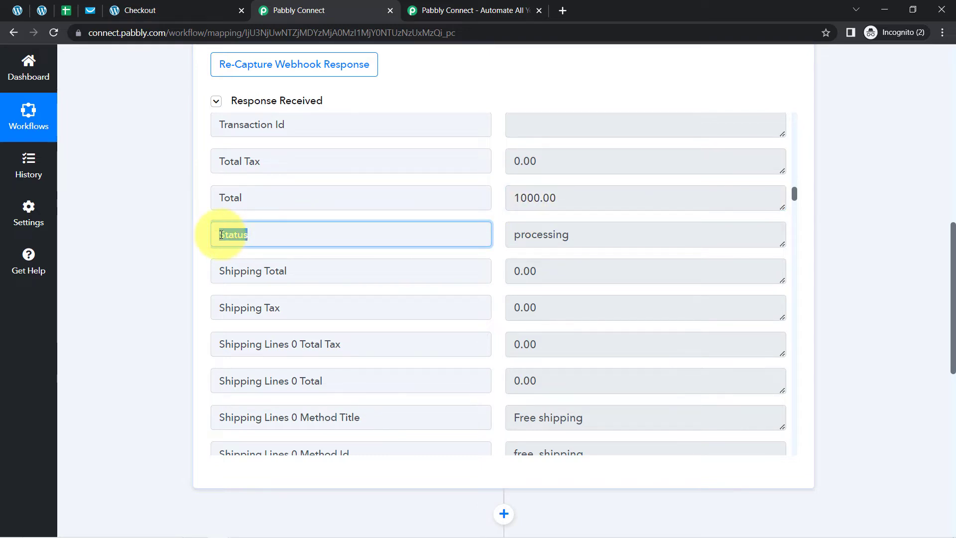
{"action": "double_click", "coordinate": [545, 234]}
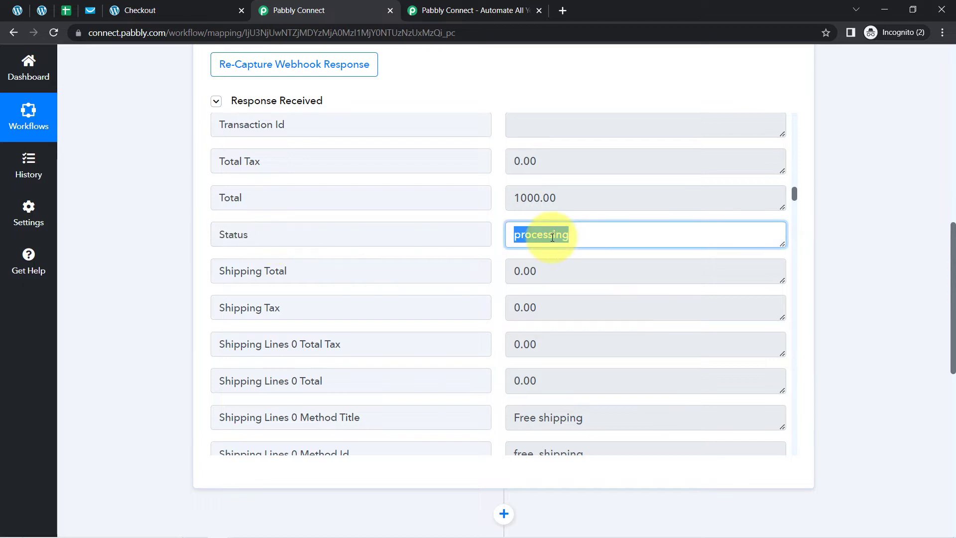
{"action": "left_click_drag", "start_coordinate": [794, 195], "coordinate": [785, 222]}
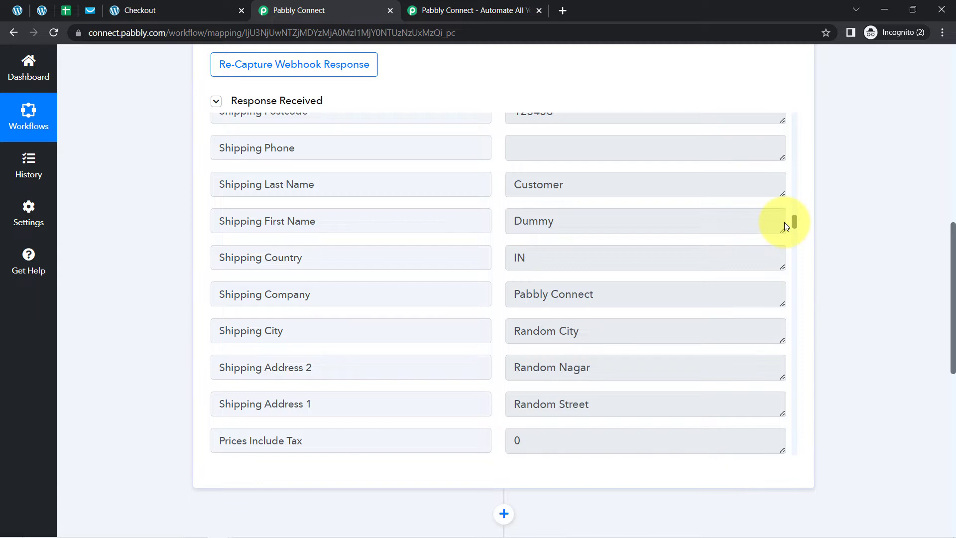
{"action": "left_click_drag", "start_coordinate": [785, 222], "coordinate": [774, 336]}
{"action": "left_click", "coordinate": [551, 286]}
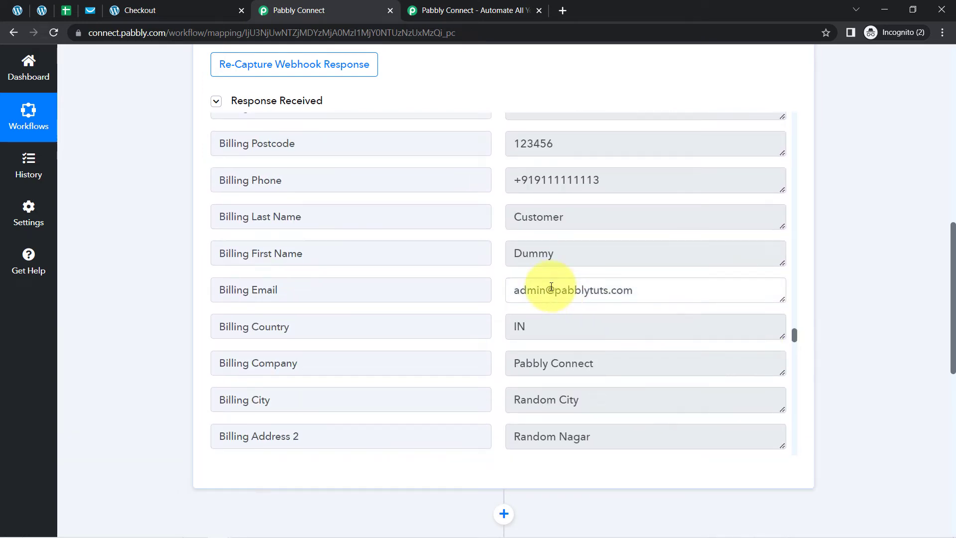
{"action": "triple_click", "coordinate": [551, 287]}
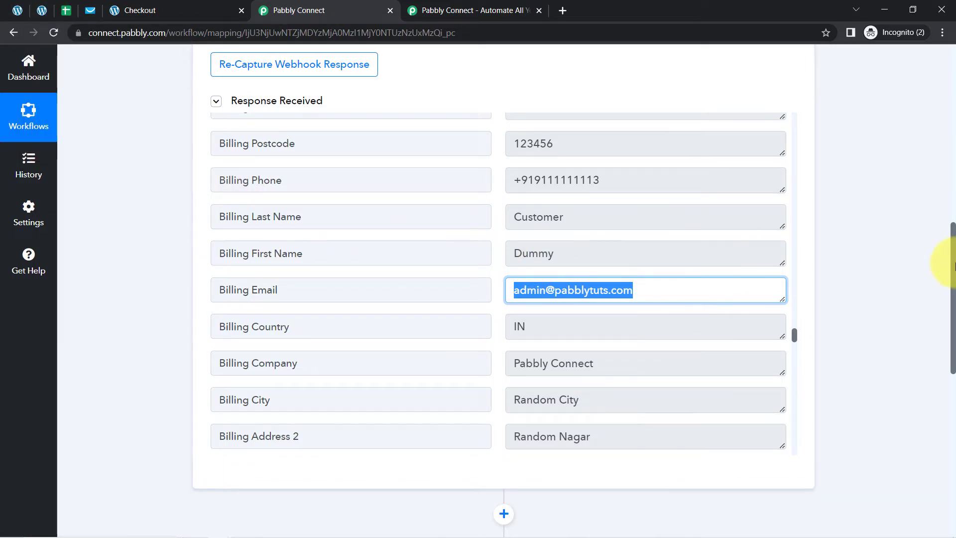
- Review the trigger setup and the following actions, recheck the order confirmation, and examine the Status field in the captured response
{"action": "left_click_drag", "start_coordinate": [954, 279], "coordinate": [935, 162]}
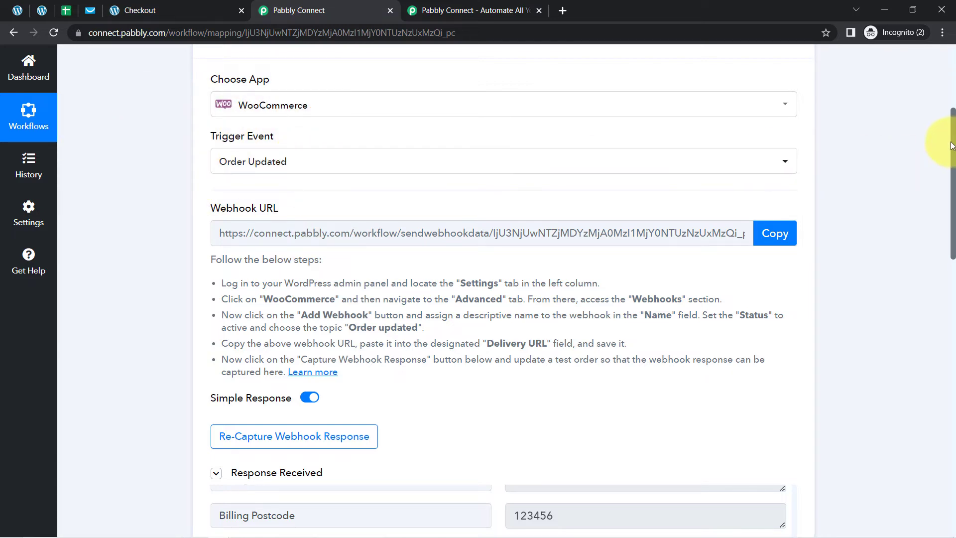
{"action": "left_click_drag", "start_coordinate": [954, 146], "coordinate": [941, 330]}
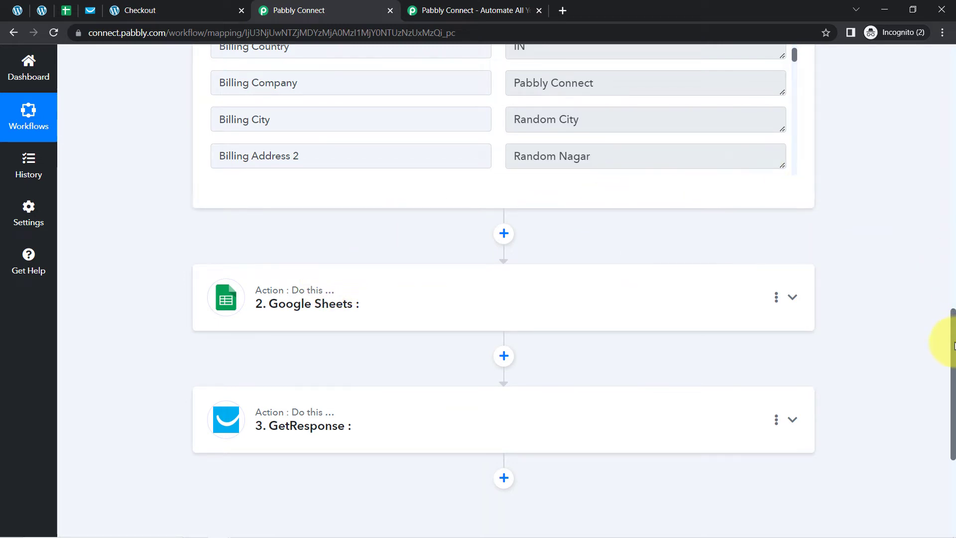
{"action": "left_click_drag", "start_coordinate": [954, 344], "coordinate": [951, 280]}
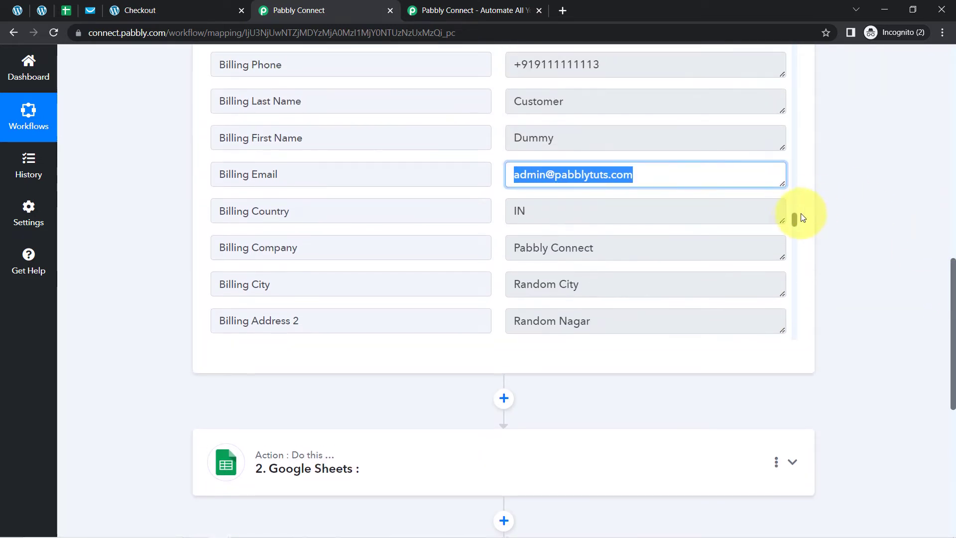
{"action": "left_click", "coordinate": [169, 11]}
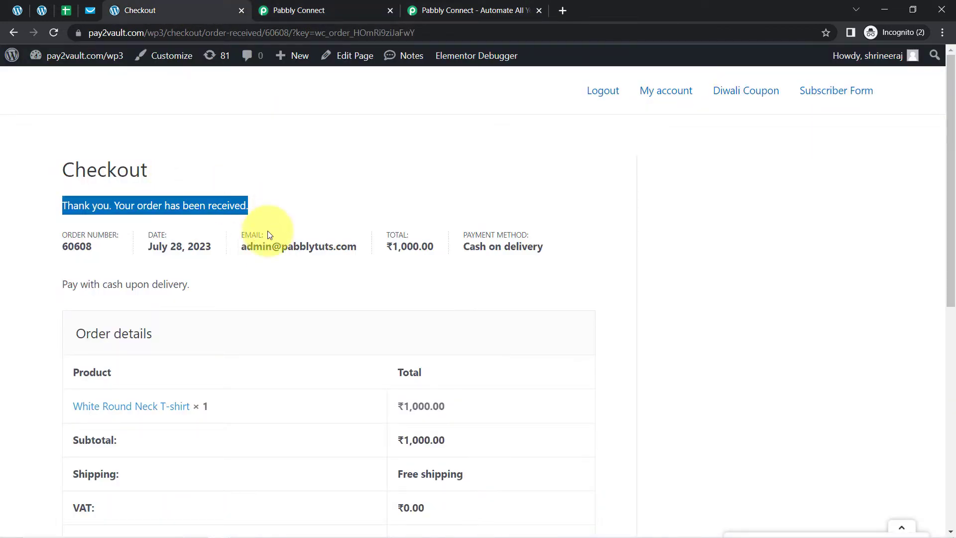
{"action": "left_click", "coordinate": [264, 10]}
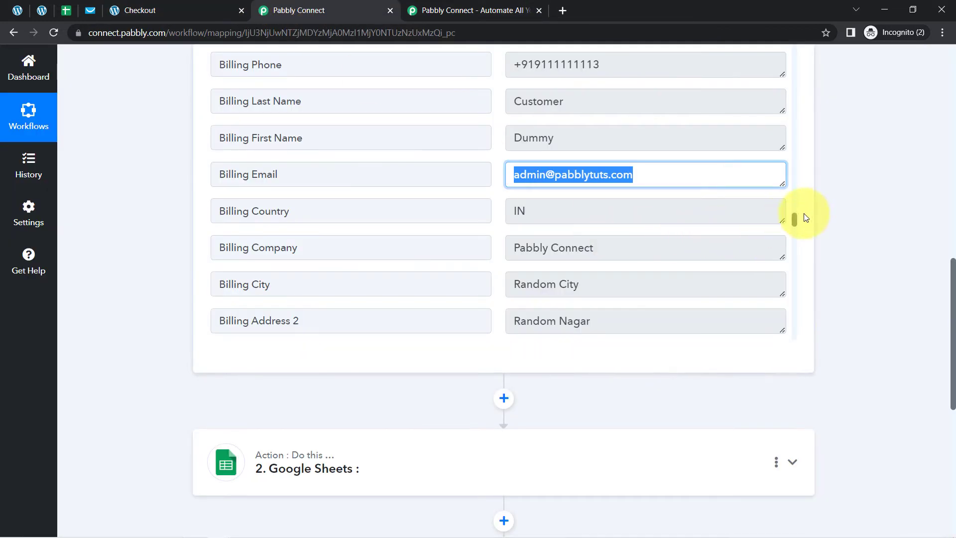
{"action": "left_click_drag", "start_coordinate": [793, 218], "coordinate": [786, 75]}
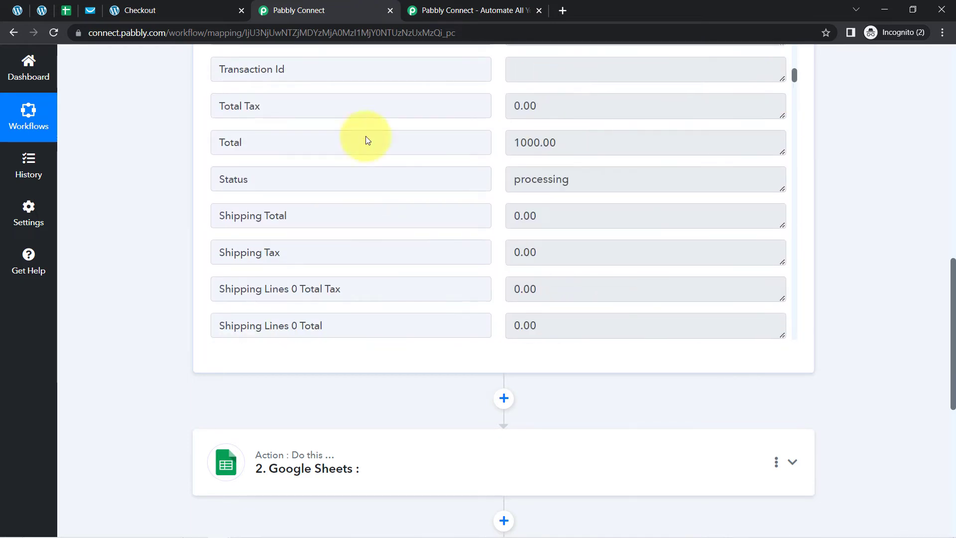
{"action": "double_click", "coordinate": [226, 178]}
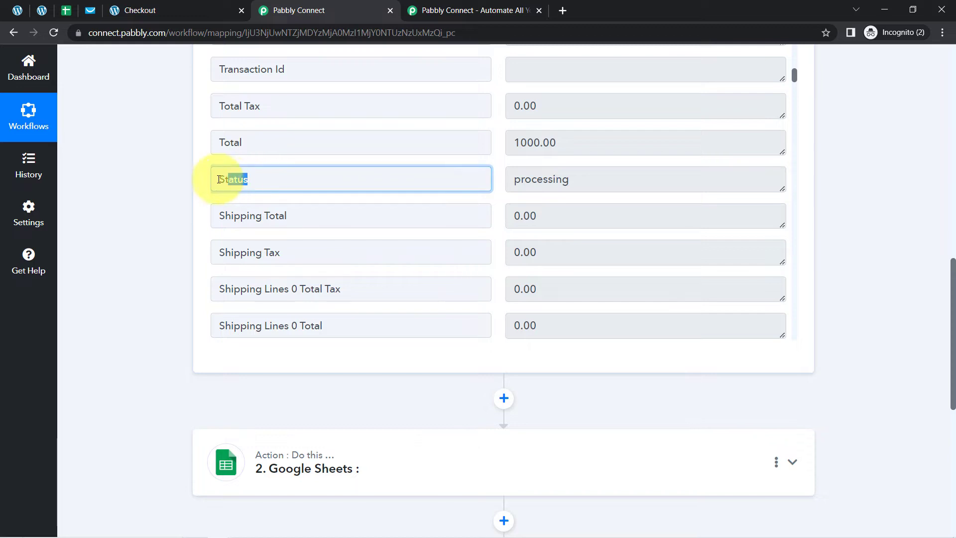
- Compare the Status label with its value in the captured order response
{"action": "double_click", "coordinate": [524, 187]}
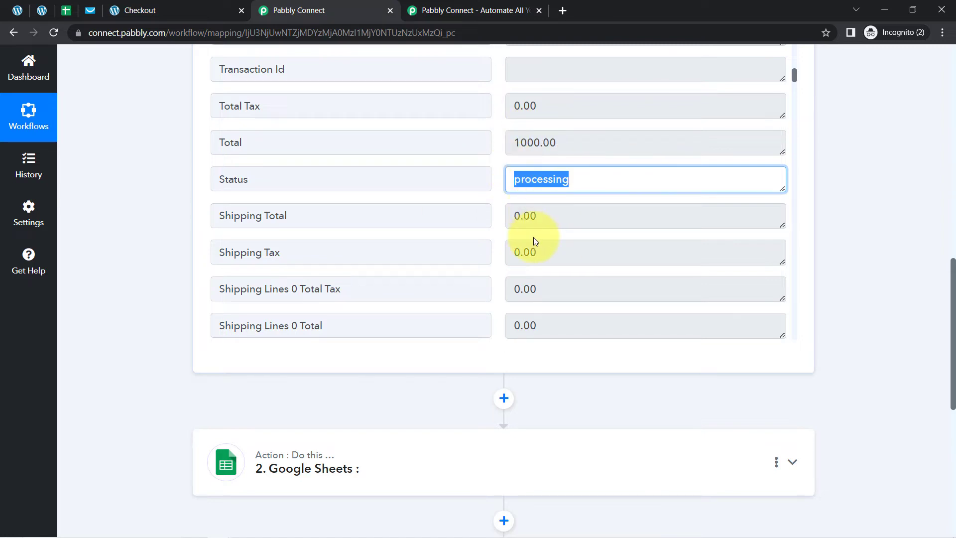
{"action": "left_click", "coordinate": [300, 176]}
{"action": "left_click", "coordinate": [547, 178]}
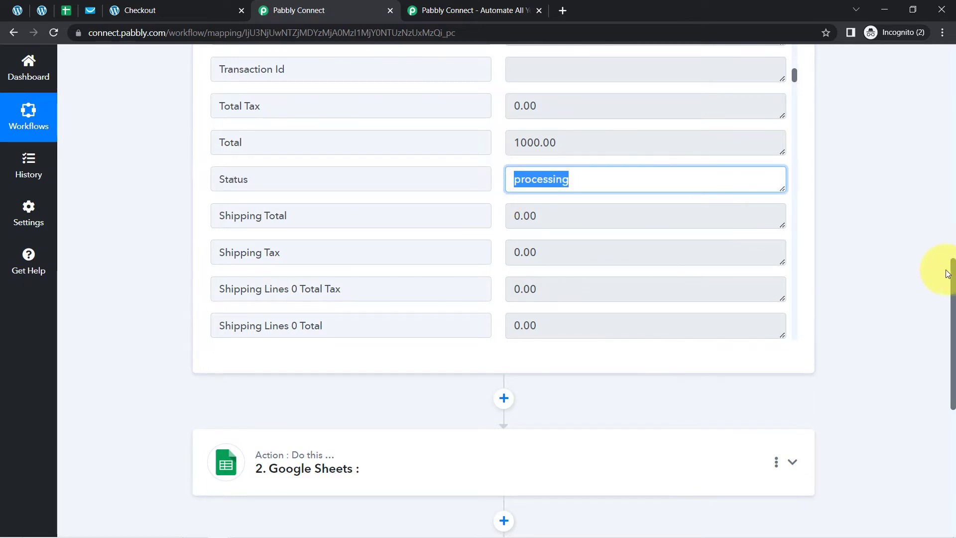
- Insert a Filter by Pabbly action between the WooCommerce trigger and the Google Sheets action
{"action": "left_click_drag", "start_coordinate": [953, 271], "coordinate": [953, 333]}
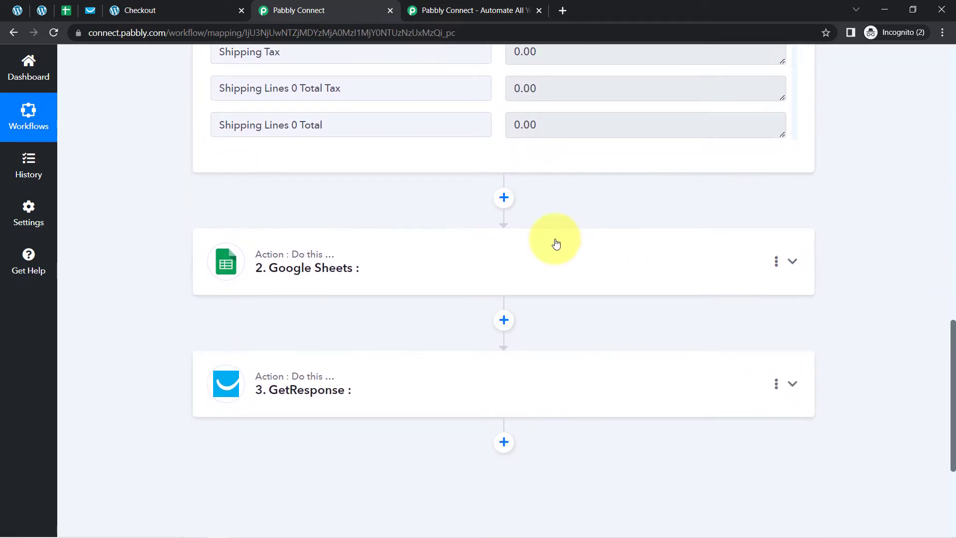
{"action": "left_click", "coordinate": [503, 199]}
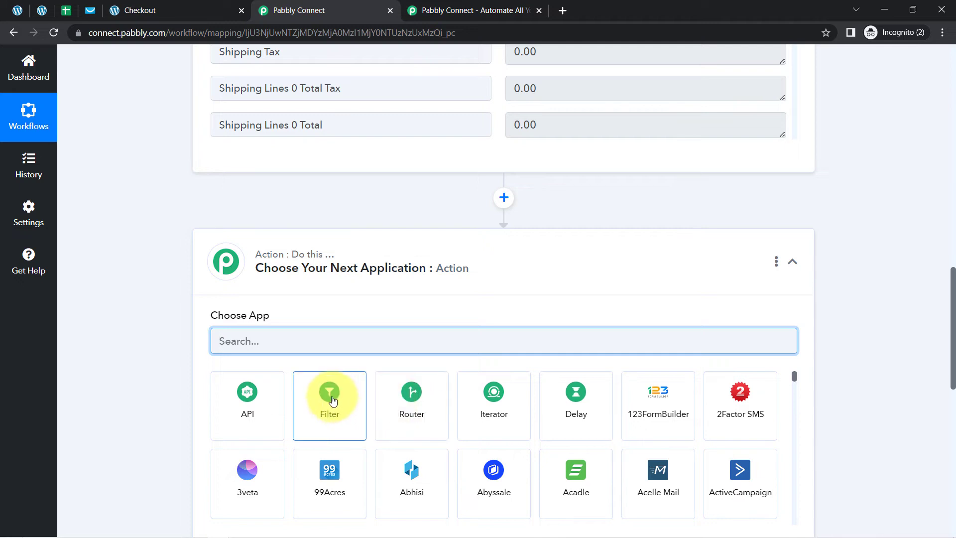
{"action": "left_click", "coordinate": [337, 401]}
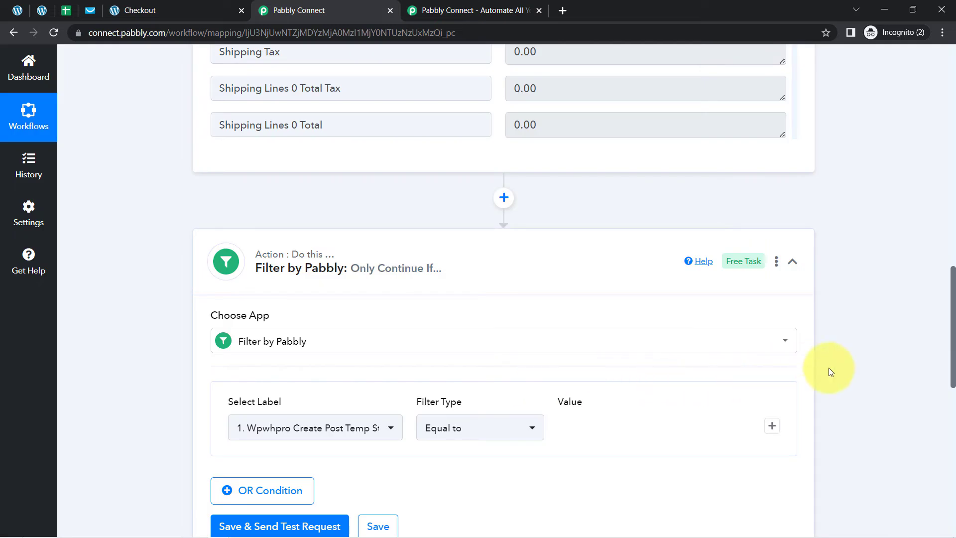
- Set the filter condition to order Status Equal to Completed, then save it and send a test request
{"action": "scroll", "coordinate": [954, 285], "scroll_direction": "down", "scroll_amount": 3}
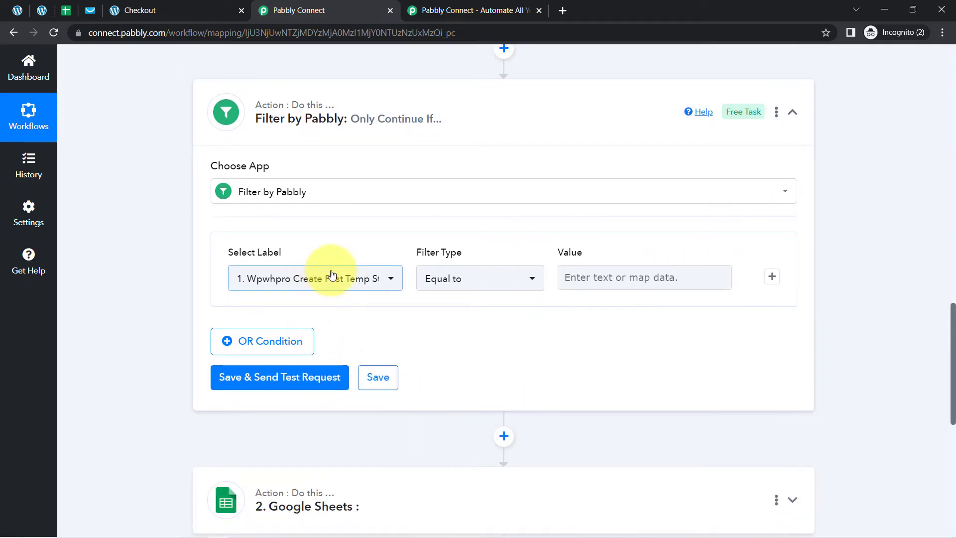
{"action": "left_click", "coordinate": [356, 286]}
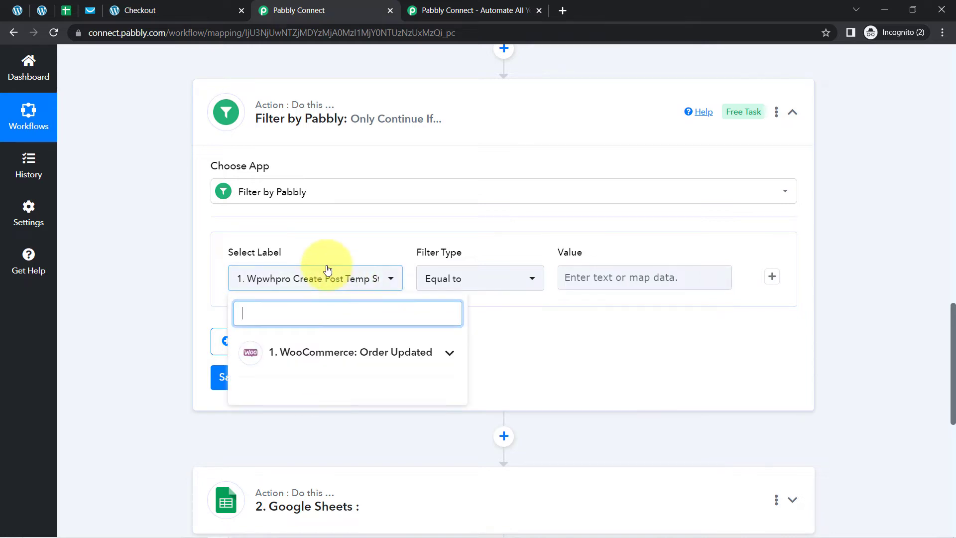
{"action": "left_click", "coordinate": [281, 354]}
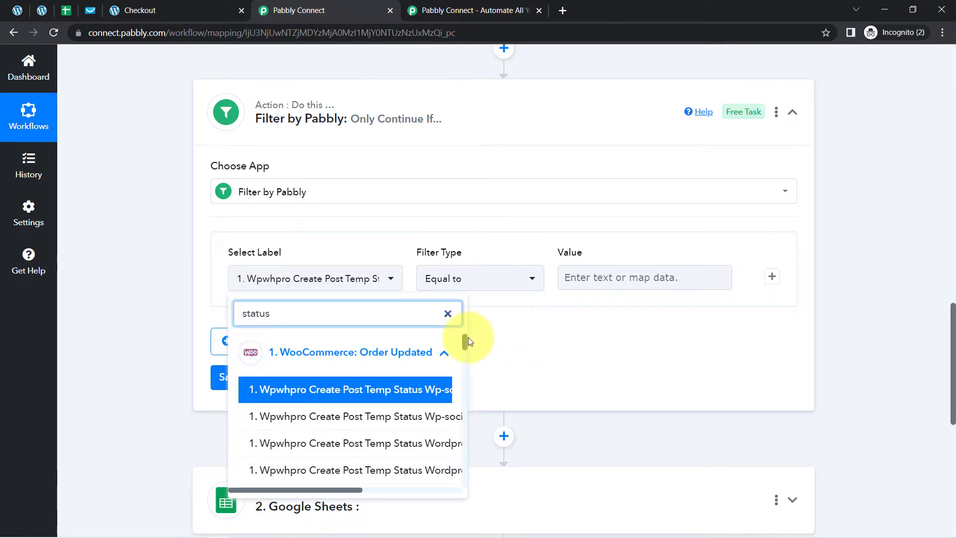
{"action": "left_click", "coordinate": [319, 415]}
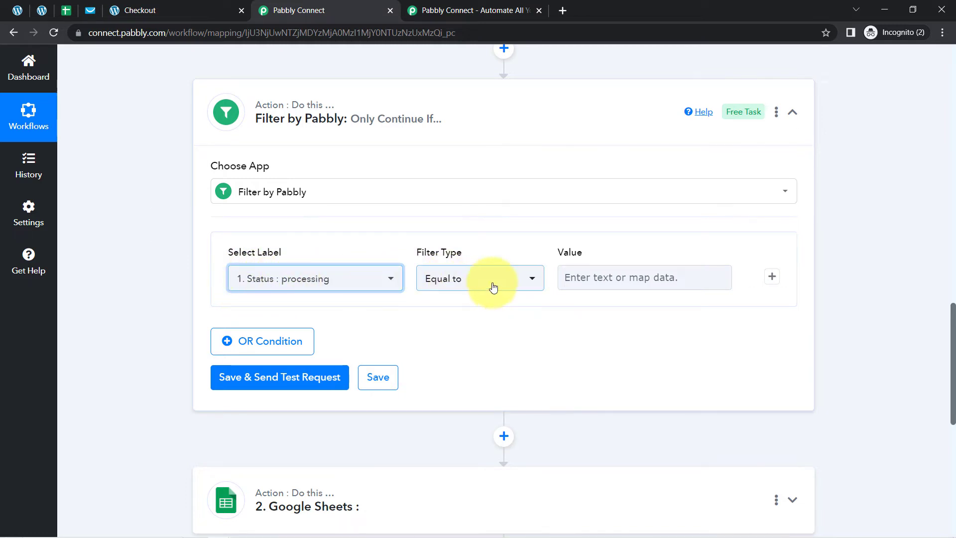
{"action": "left_click", "coordinate": [596, 276]}
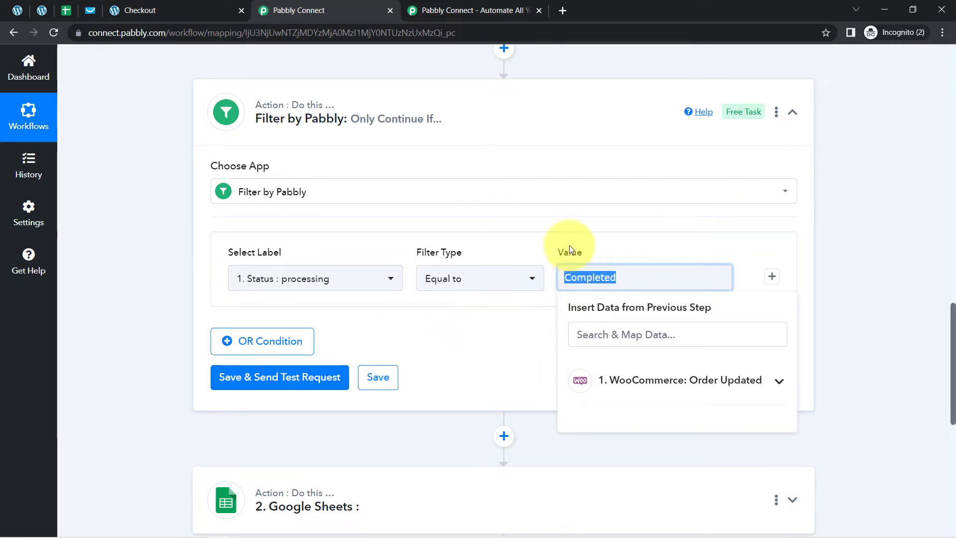
{"action": "left_click", "coordinate": [234, 376]}
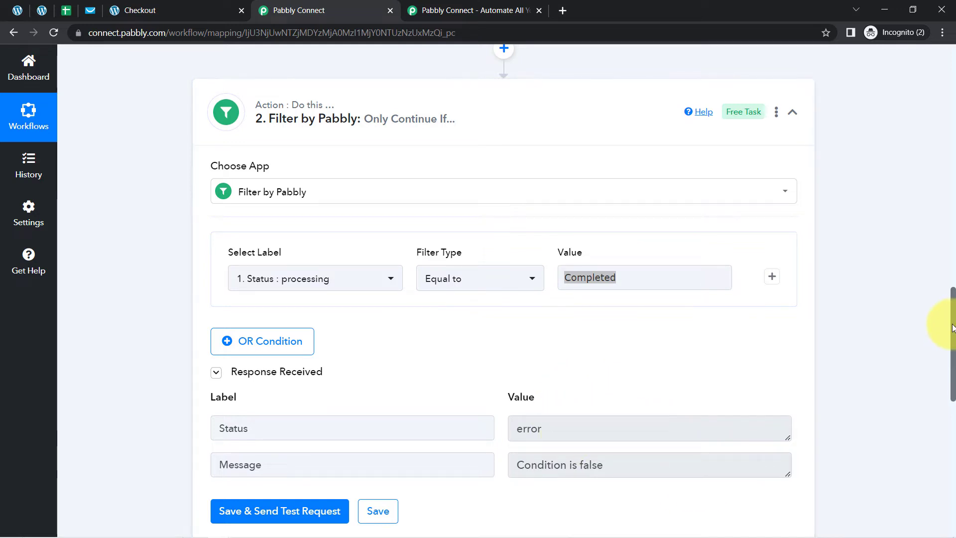
- Start re-capturing the webhook response in the WooCommerce trigger and confirm the recapture
{"action": "left_click_drag", "start_coordinate": [953, 327], "coordinate": [539, 166]}
{"action": "left_click", "coordinate": [241, 207]}
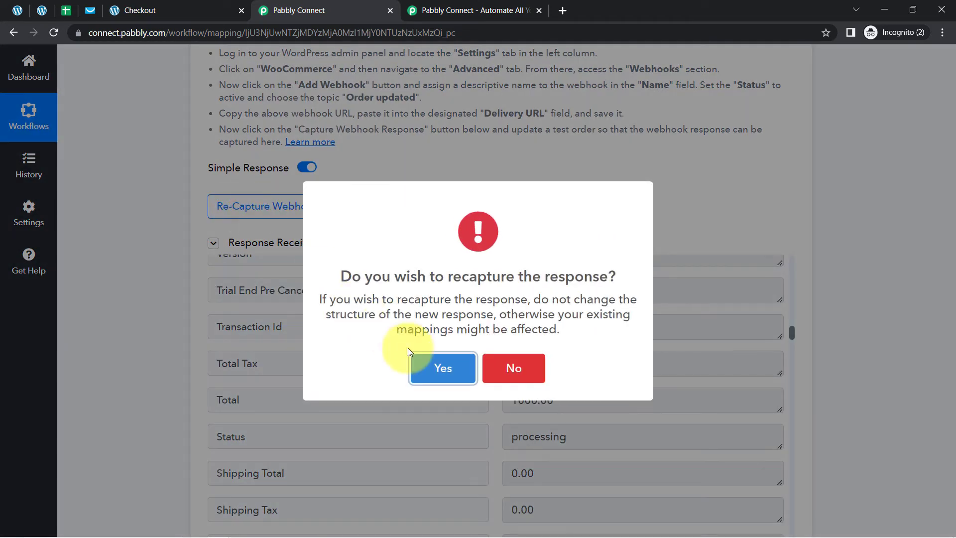
{"action": "left_click", "coordinate": [441, 377]}
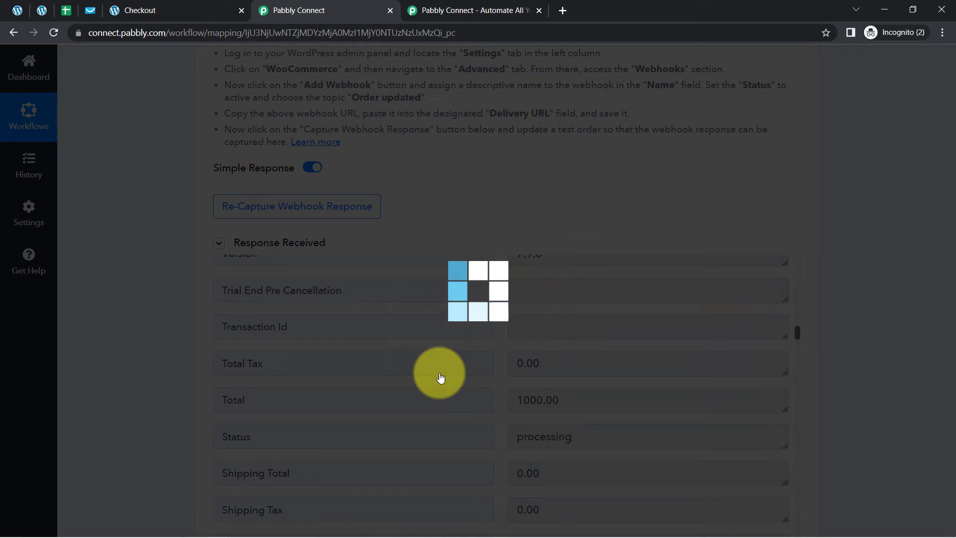
- Switch to the WordPress admin and open the newest WooCommerce order for editing
{"action": "left_click", "coordinate": [42, 10]}
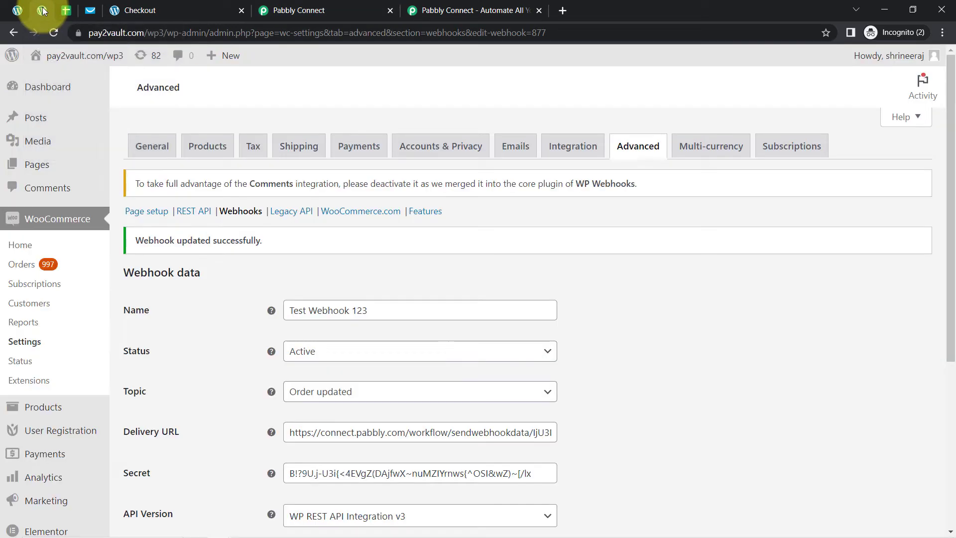
{"action": "left_click", "coordinate": [14, 274]}
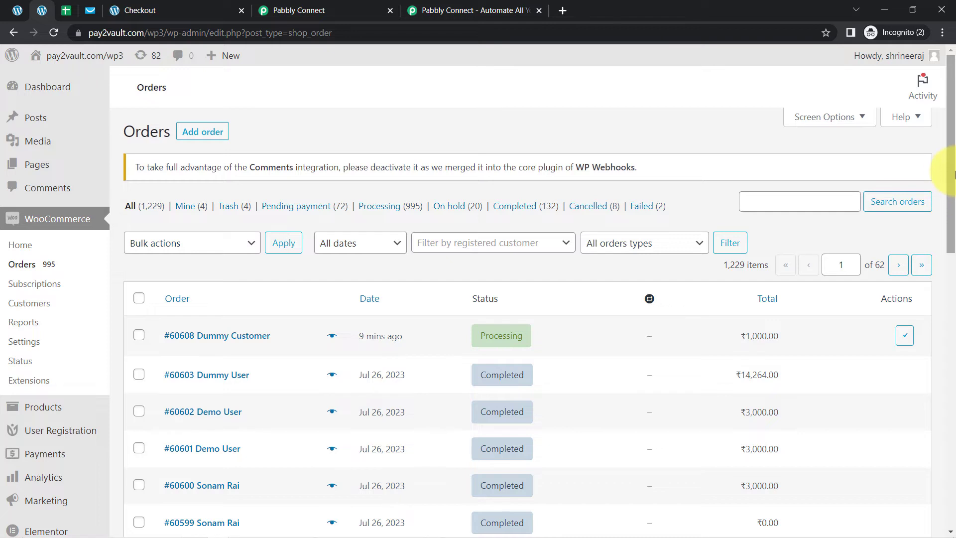
{"action": "scroll", "coordinate": [952, 175], "scroll_direction": "down", "scroll_amount": 3}
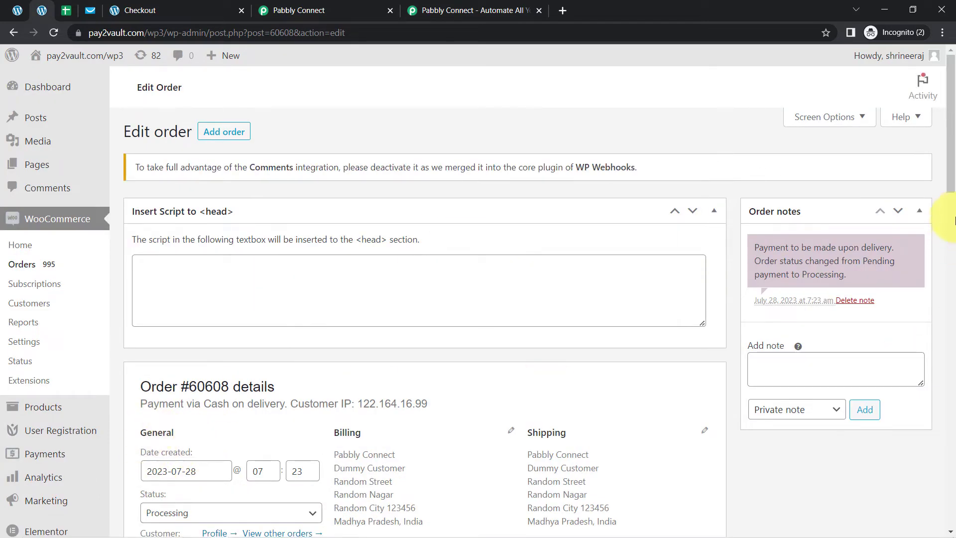
- Set the order's status to Completed, update the order and check for the update notice
{"action": "left_click_drag", "start_coordinate": [951, 193], "coordinate": [945, 257]}
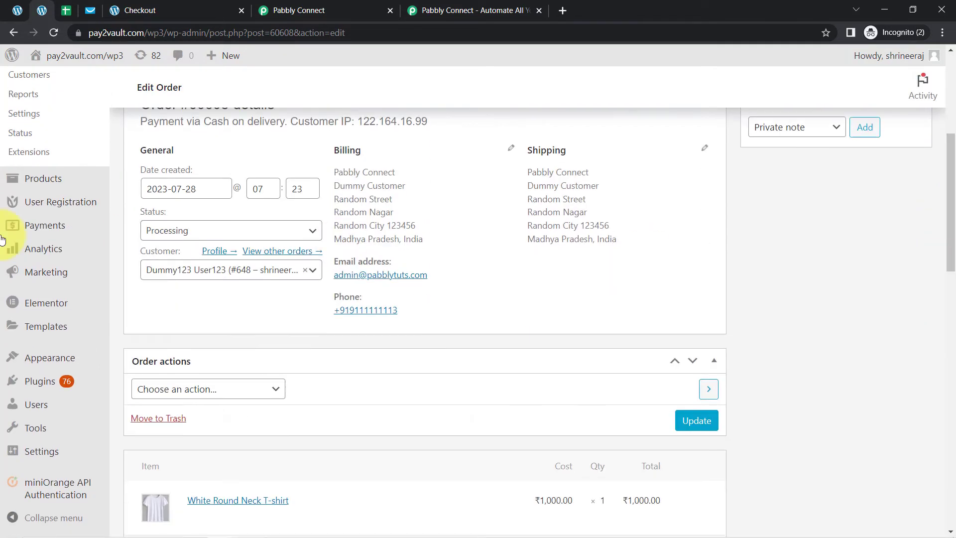
{"action": "mouse_move", "coordinate": [102, 225]}
{"action": "left_click", "coordinate": [222, 234]}
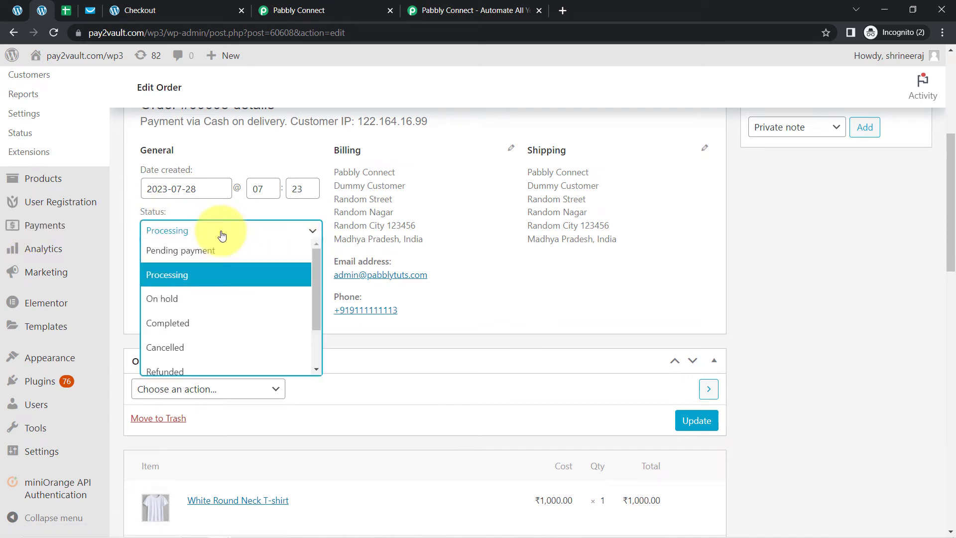
{"action": "left_click", "coordinate": [178, 324]}
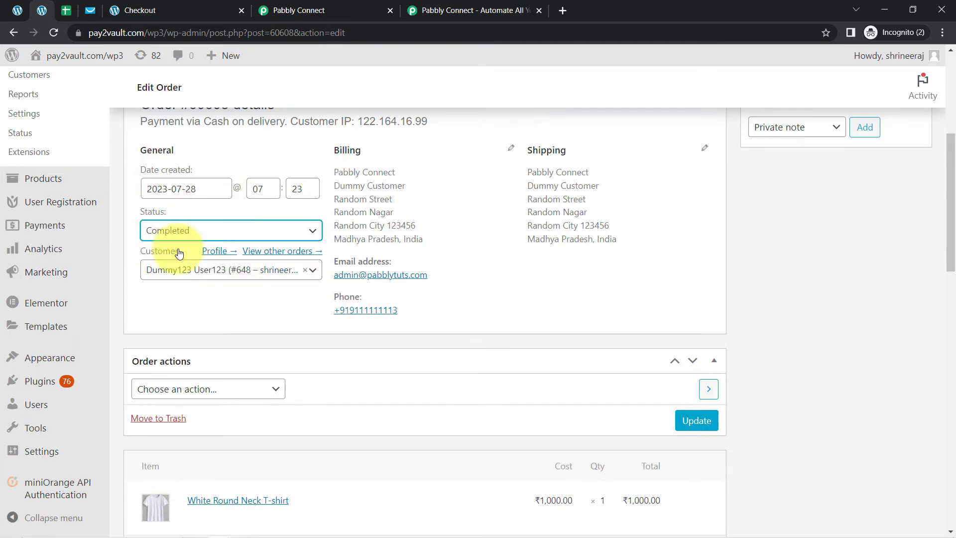
{"action": "left_click", "coordinate": [682, 422]}
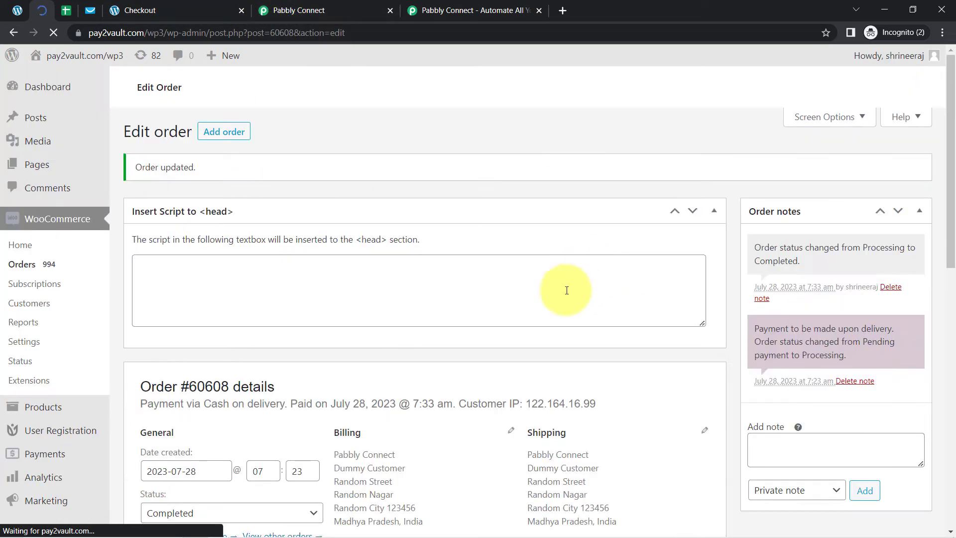
{"action": "left_click_drag", "start_coordinate": [150, 168], "coordinate": [184, 167]}
{"action": "triple_click", "coordinate": [159, 205]}
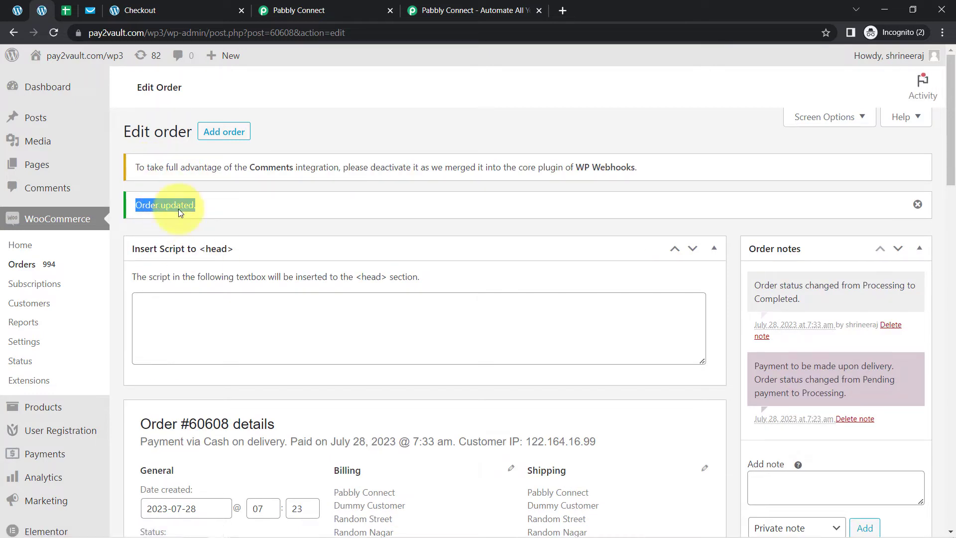
- Return to the Pabbly Connect workflow and examine the Status and payment fields in the recaptured webhook response
{"action": "left_click", "coordinate": [304, 8]}
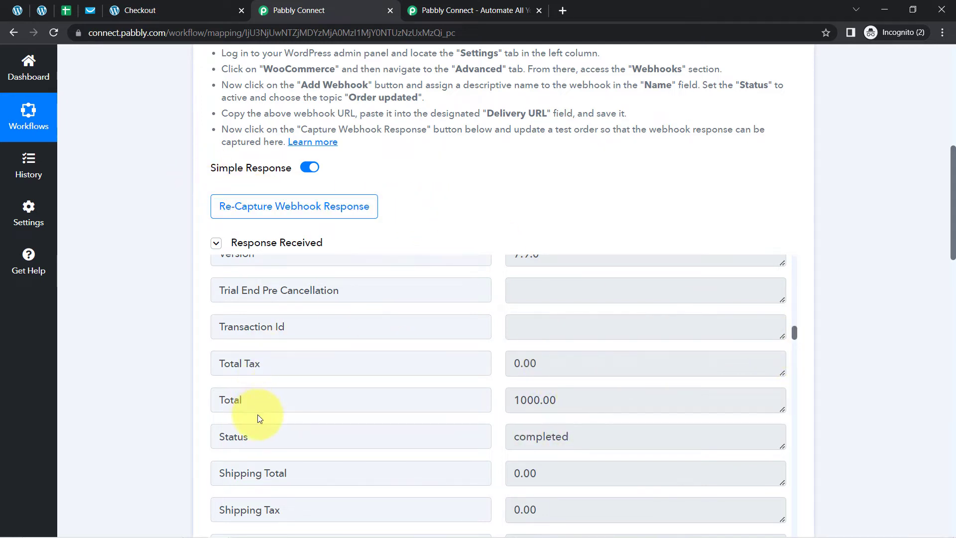
{"action": "double_click", "coordinate": [255, 431]}
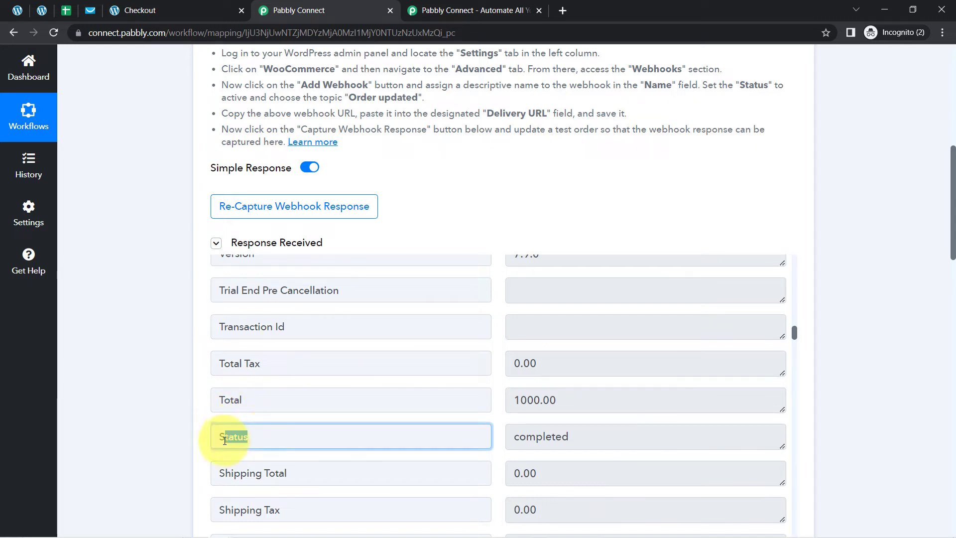
{"action": "double_click", "coordinate": [551, 437]}
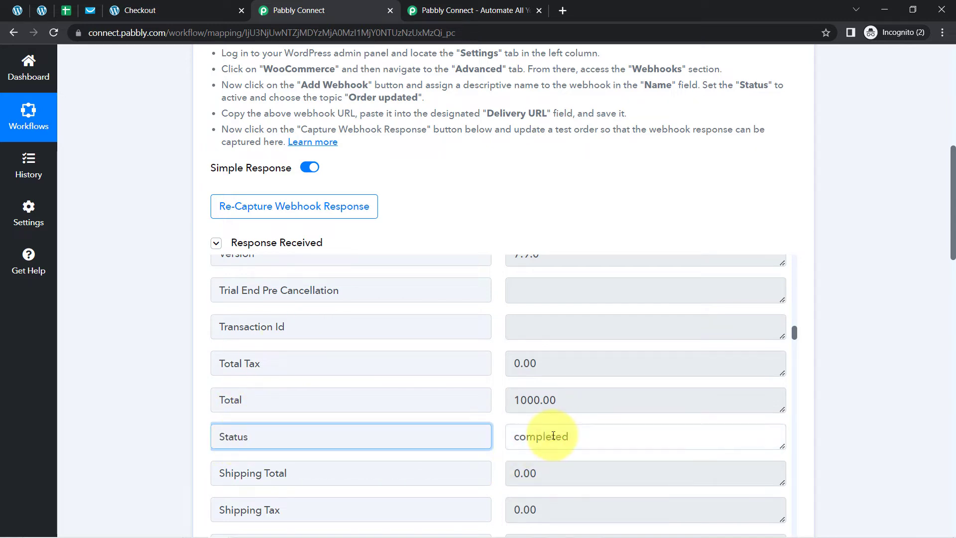
{"action": "left_click", "coordinate": [791, 334]}
{"action": "left_click_drag", "start_coordinate": [793, 332], "coordinate": [793, 378]}
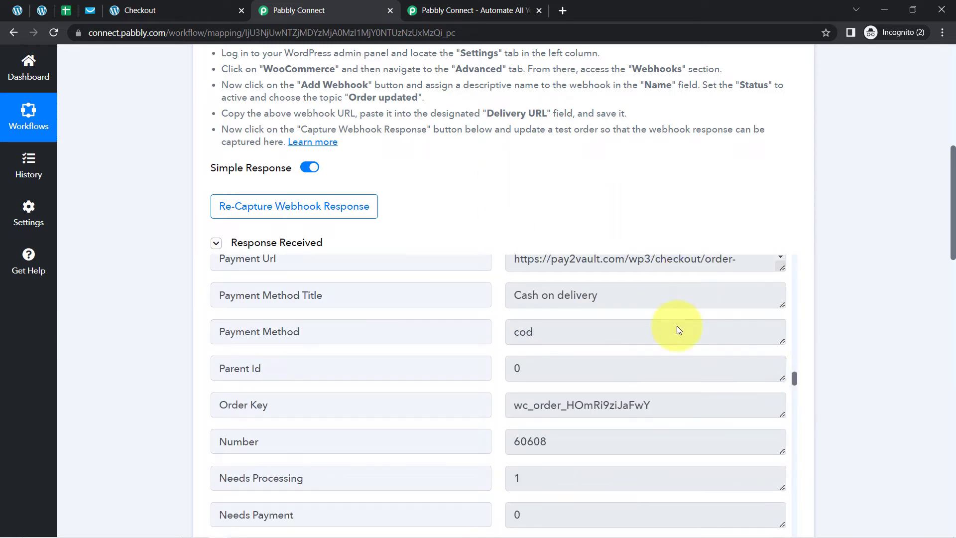
- Save the filter and resend its test request using the recaptured order status
{"action": "left_click_drag", "start_coordinate": [954, 216], "coordinate": [942, 361]}
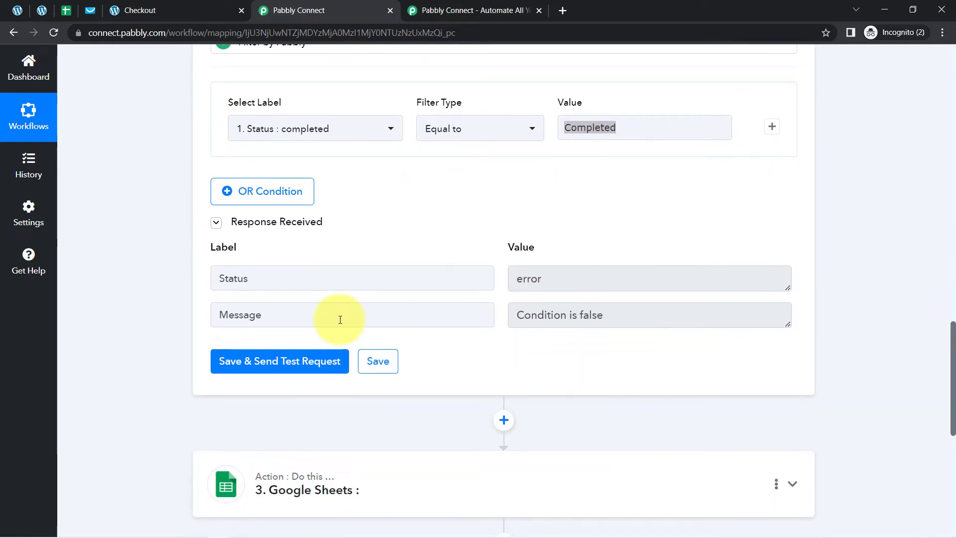
{"action": "left_click", "coordinate": [252, 359]}
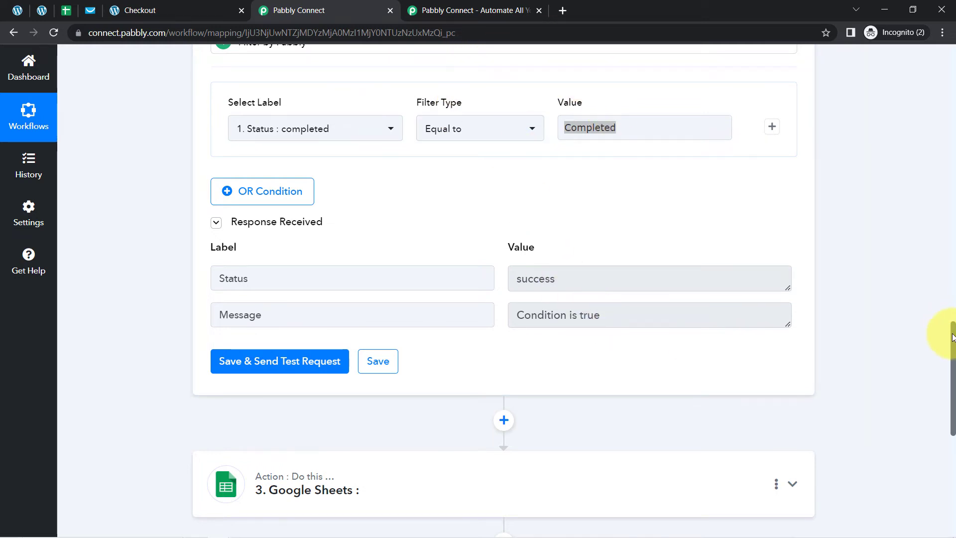
- Expand the Google Sheets action and set its action event to Add New Row
{"action": "left_click_drag", "start_coordinate": [952, 337], "coordinate": [953, 401]}
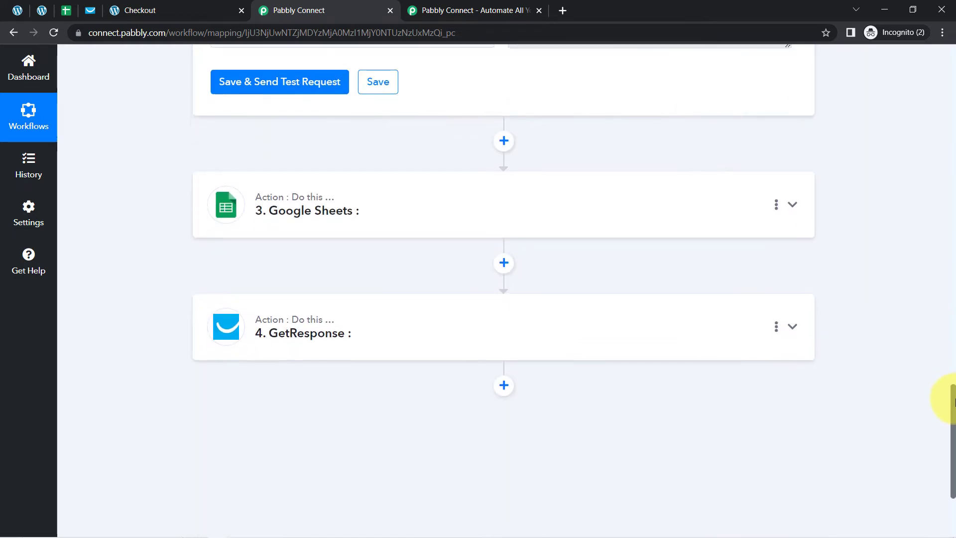
{"action": "left_click", "coordinate": [367, 215]}
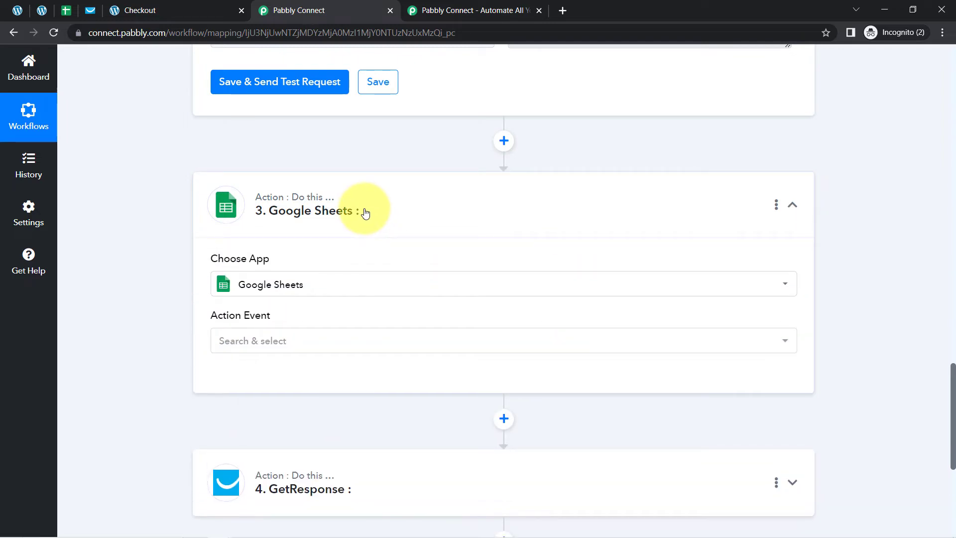
{"action": "left_click", "coordinate": [259, 340]}
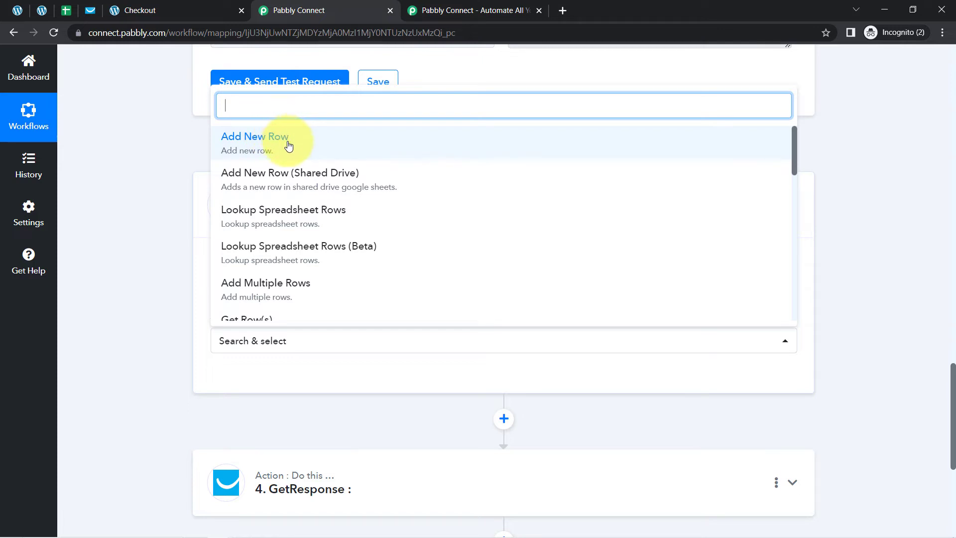
{"action": "left_click", "coordinate": [288, 145]}
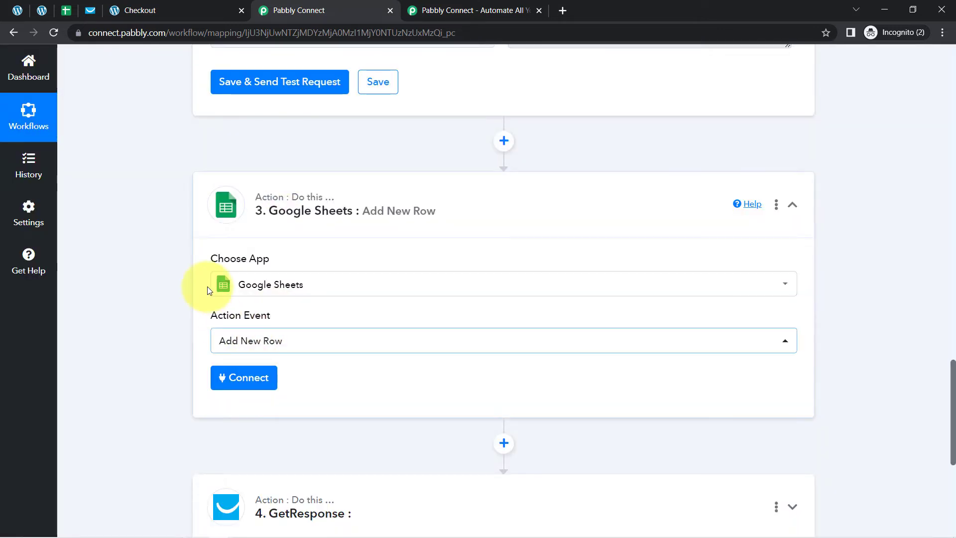
- Open the connection settings of the Google Sheets action
{"action": "left_click", "coordinate": [234, 377]}
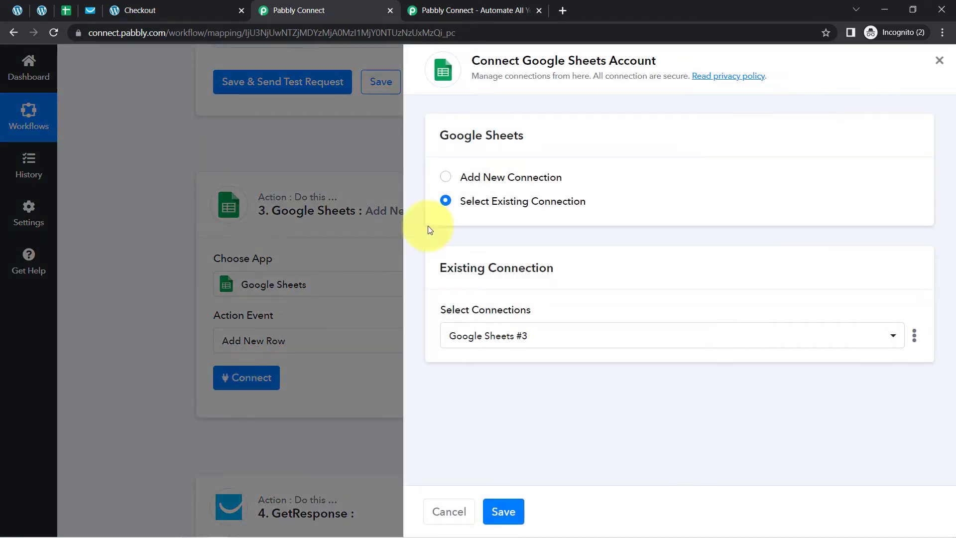
{"action": "left_click", "coordinate": [510, 180]}
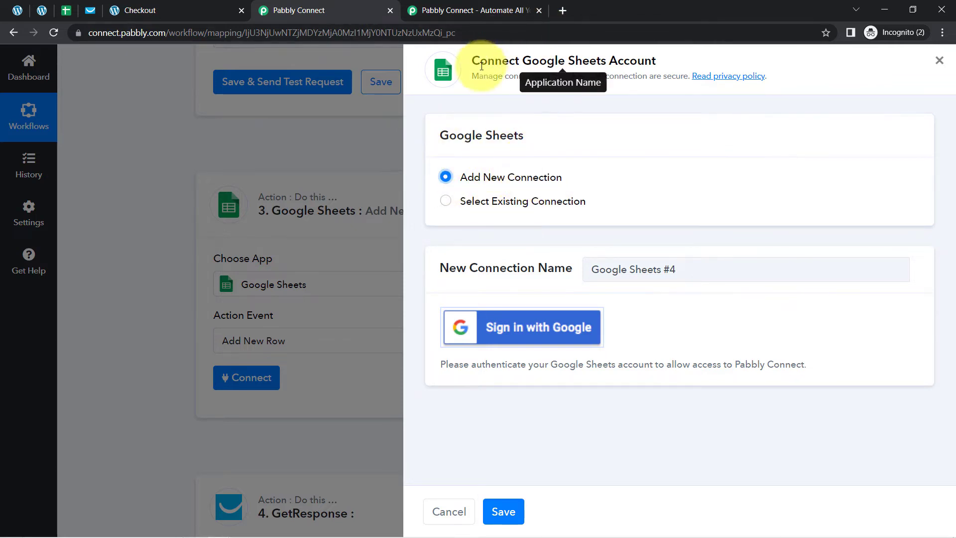
{"action": "left_click_drag", "start_coordinate": [480, 60], "coordinate": [646, 58]}
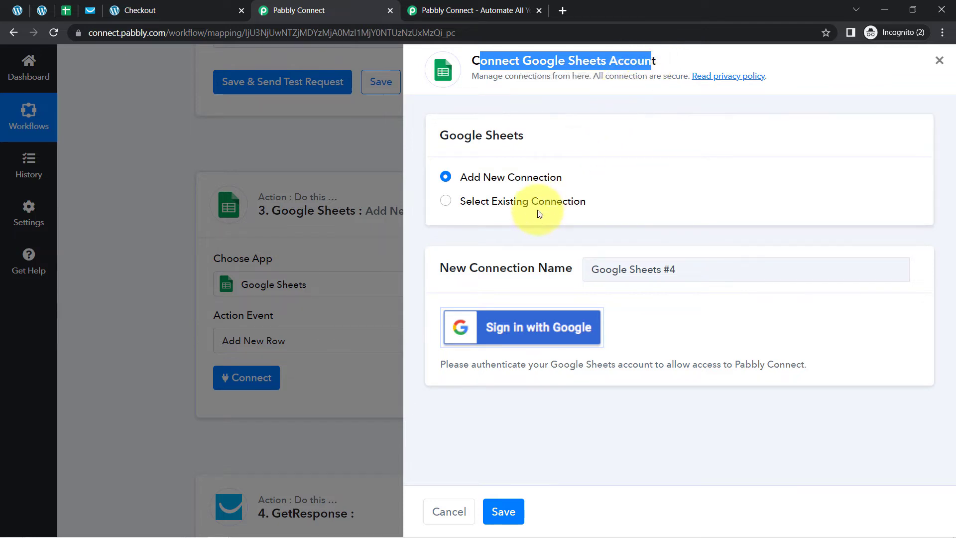
{"action": "left_click", "coordinate": [526, 327]}
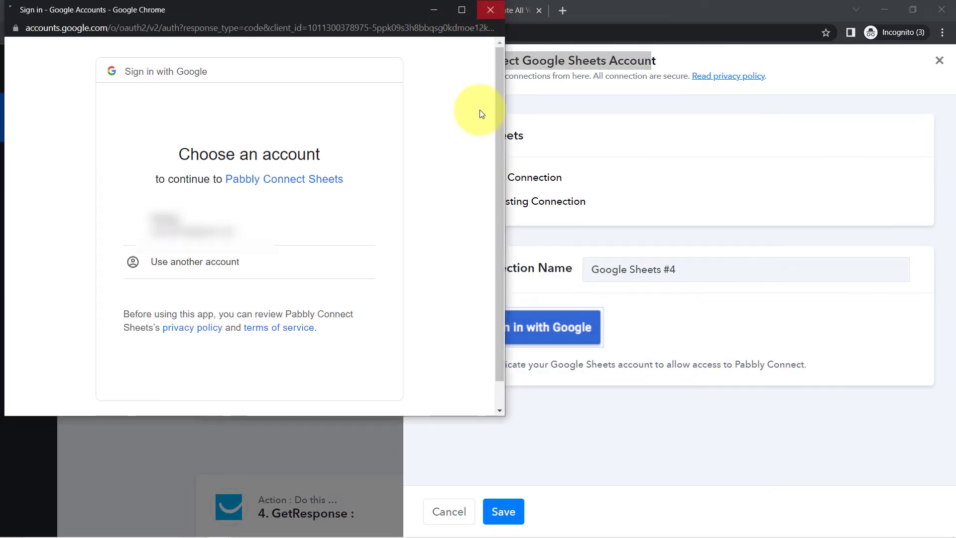
{"action": "left_click", "coordinate": [490, 10]}
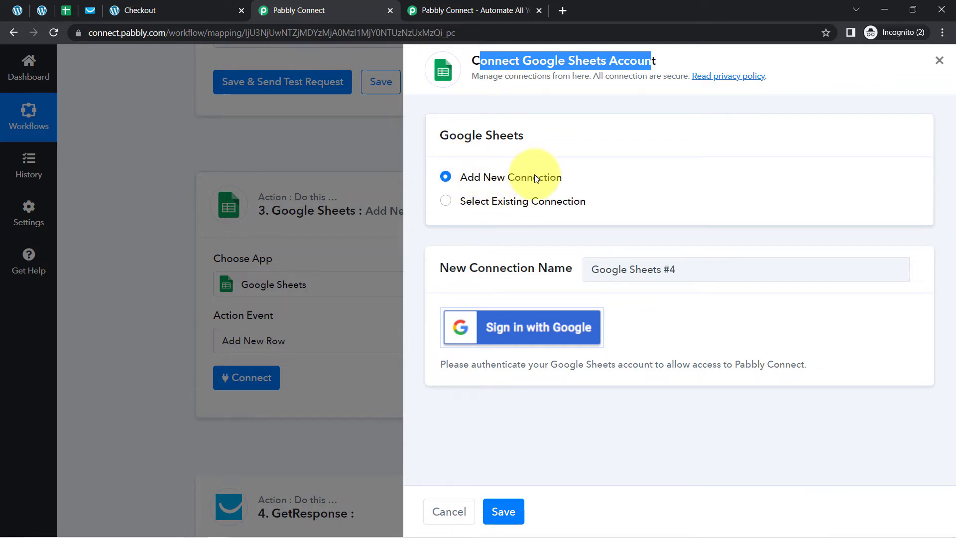
- Connect the Google Sheets action through the existing connection Google Sheets #3 and save it
{"action": "left_click", "coordinate": [446, 202]}
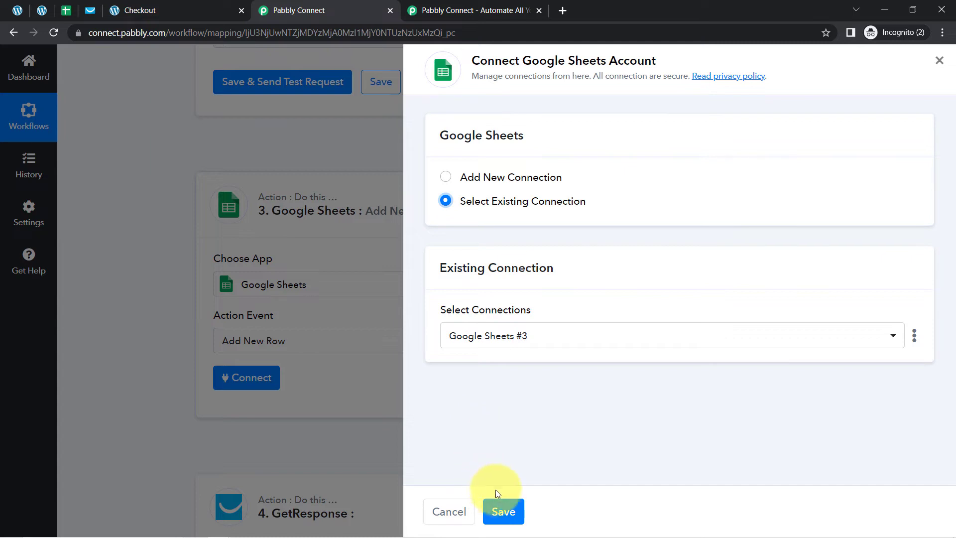
{"action": "left_click", "coordinate": [502, 512]}
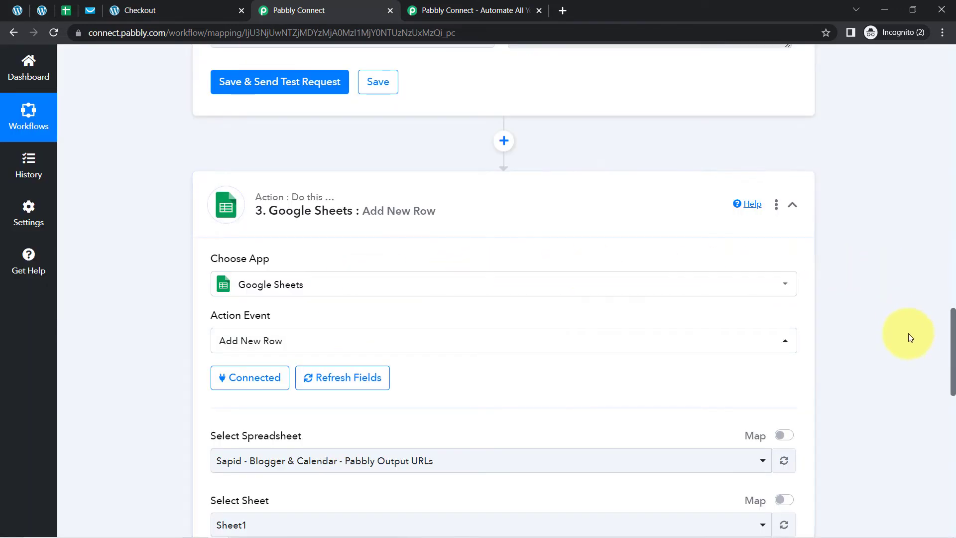
- Switch to the orders spreadsheet in Google Sheets and copy its title, WooCommerce Orders
{"action": "left_click_drag", "start_coordinate": [953, 324], "coordinate": [951, 383]}
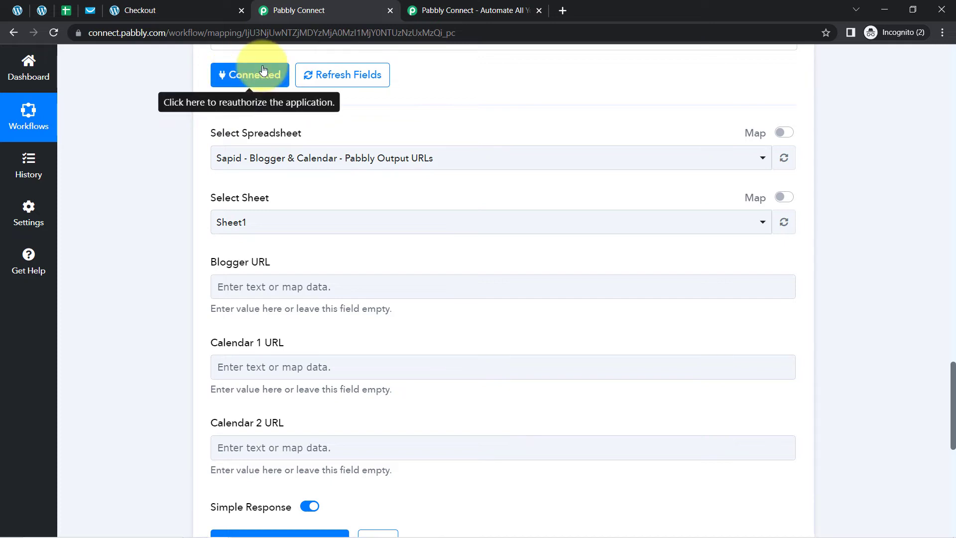
{"action": "left_click_drag", "start_coordinate": [223, 132], "coordinate": [285, 149]}
{"action": "left_click", "coordinate": [244, 148]}
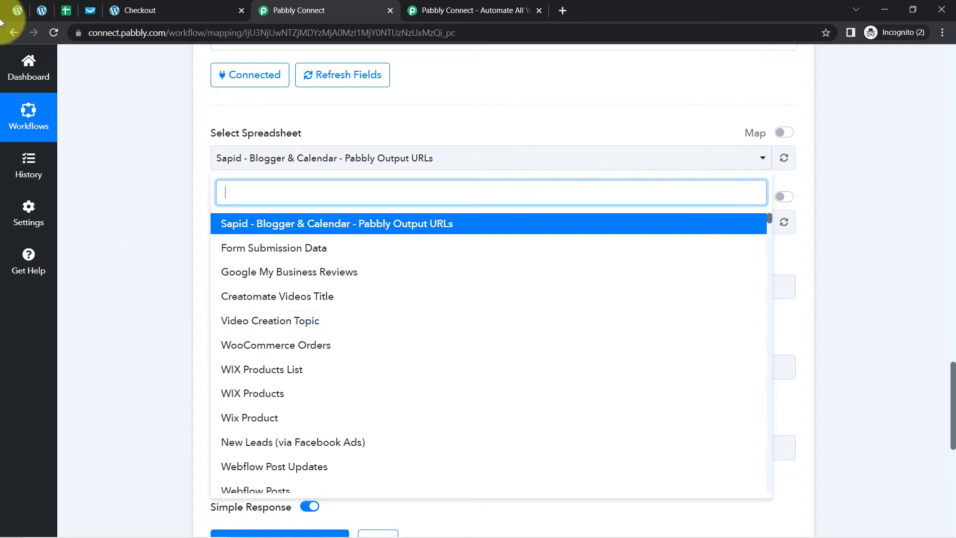
{"action": "left_click", "coordinate": [67, 13]}
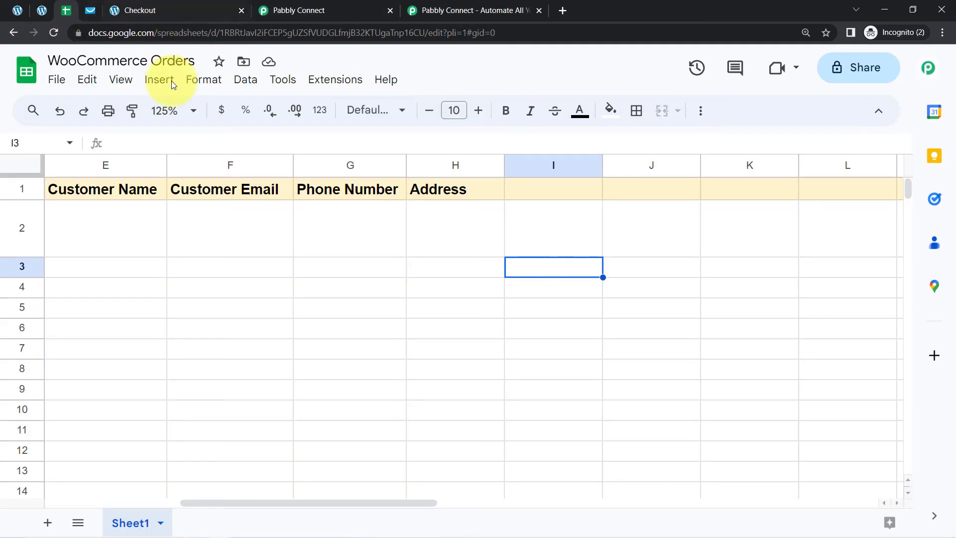
{"action": "left_click_drag", "start_coordinate": [68, 62], "coordinate": [147, 58]}
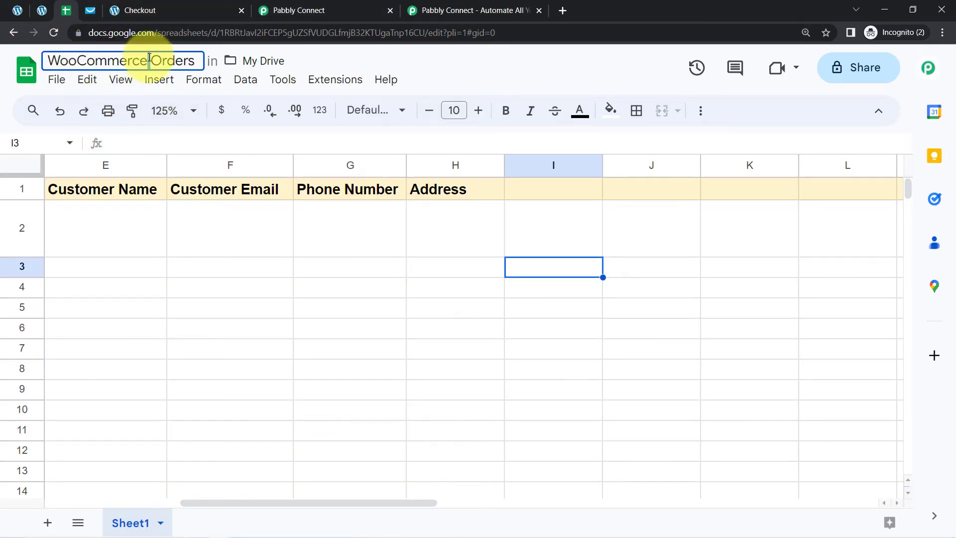
{"action": "triple_click", "coordinate": [149, 58]}
{"action": "key", "text": "ctrl+c"}
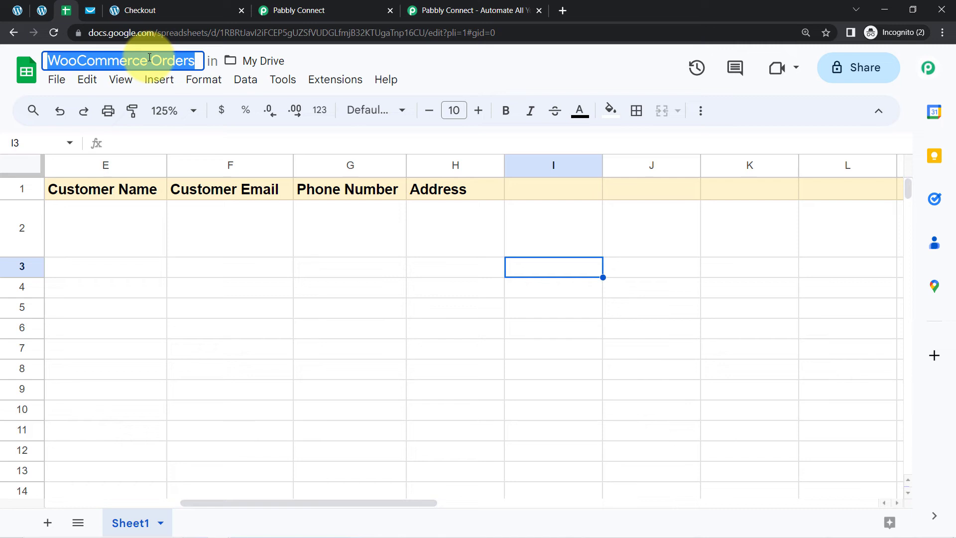
- Compare the orders spreadsheet's first columns and sheet name with the spreadsheet and sheet selections in the Google Sheets action
{"action": "left_click", "coordinate": [168, 213]}
{"action": "key", "text": "Left"}
{"action": "key", "text": "Left"}
{"action": "key", "text": "Left"}
{"action": "key", "text": "Left"}
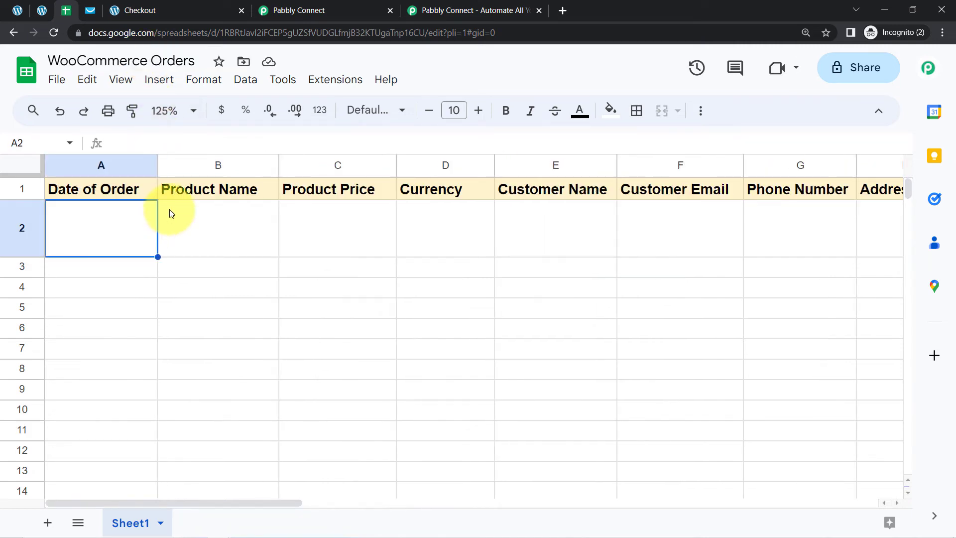
{"action": "left_click", "coordinate": [303, 9]}
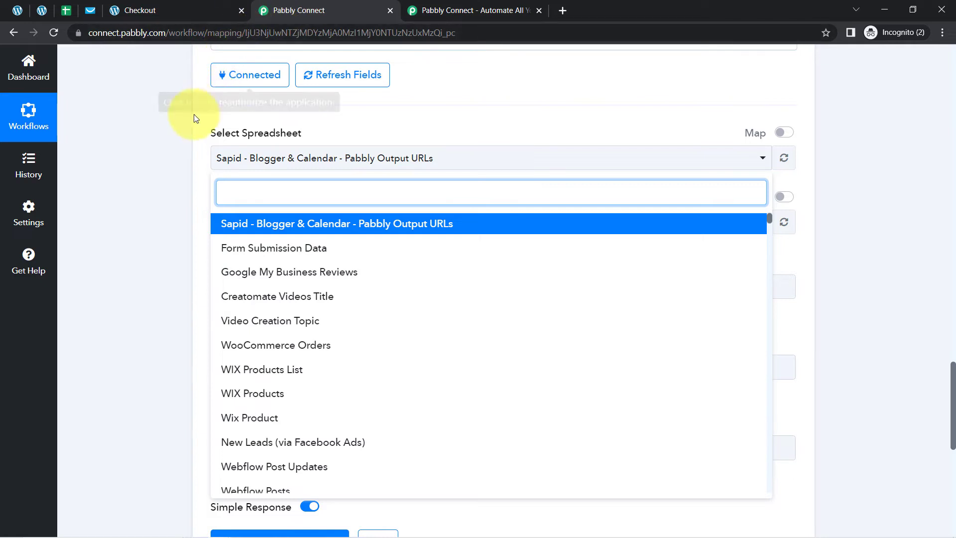
{"action": "left_click", "coordinate": [169, 133]}
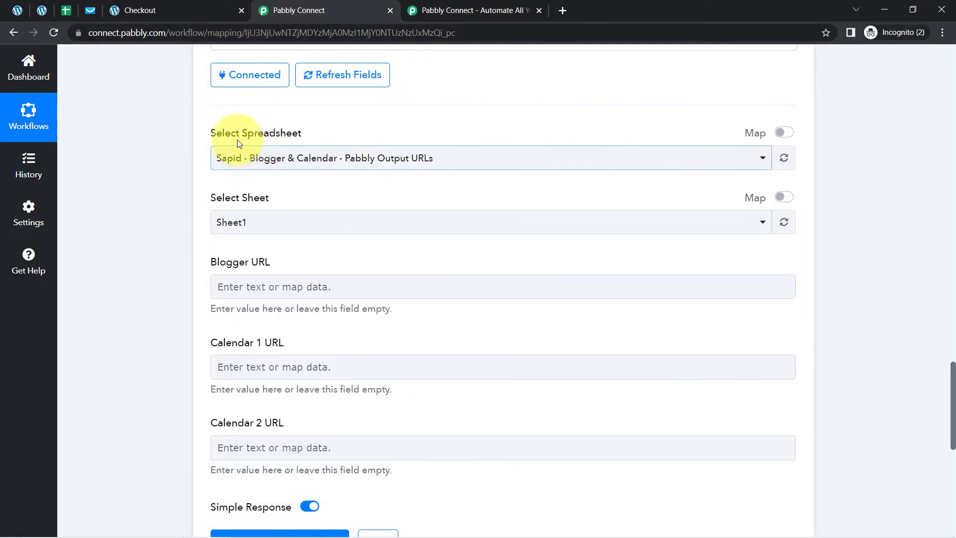
{"action": "left_click", "coordinate": [241, 222]}
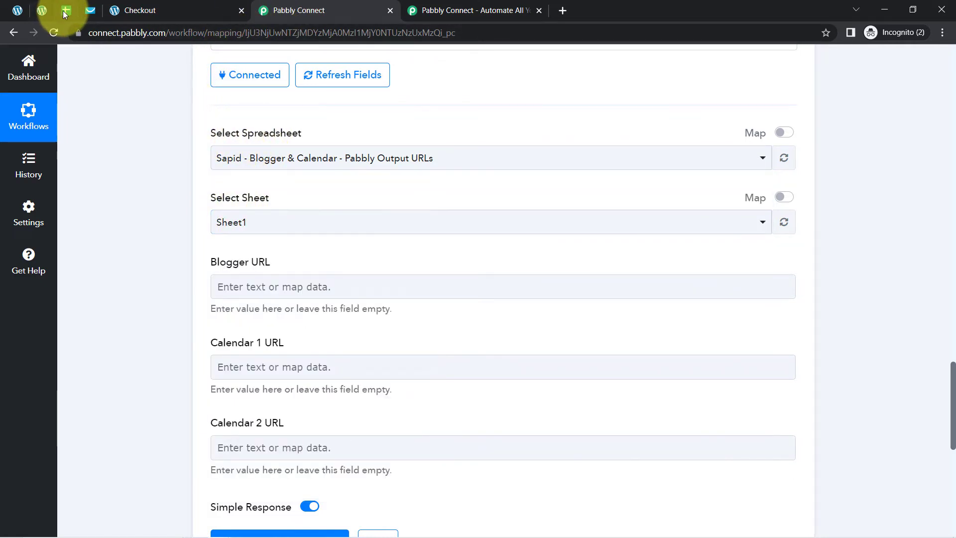
{"action": "left_click", "coordinate": [65, 10]}
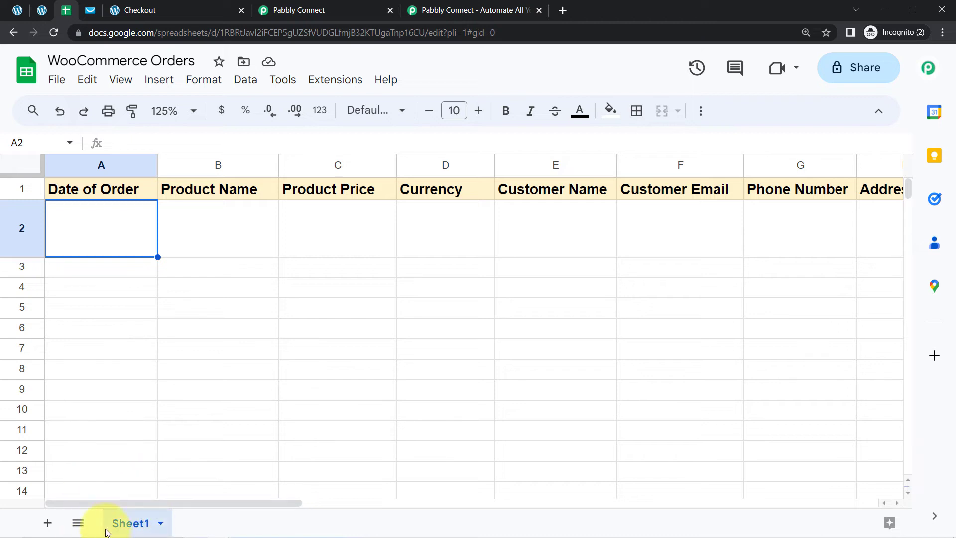
{"action": "left_click", "coordinate": [269, 11]}
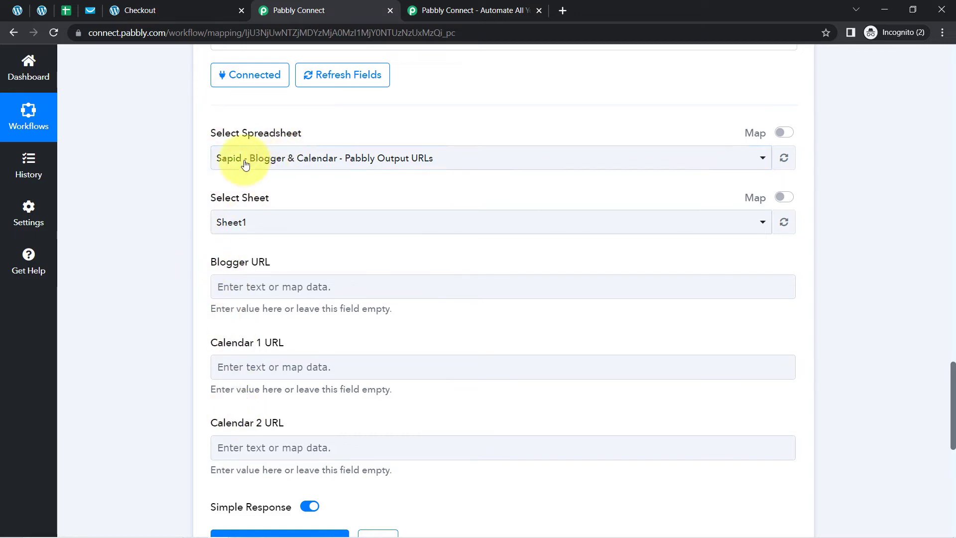
- Review the orders spreadsheet's column headers from Date of Order through Address
{"action": "left_click", "coordinate": [66, 10]}
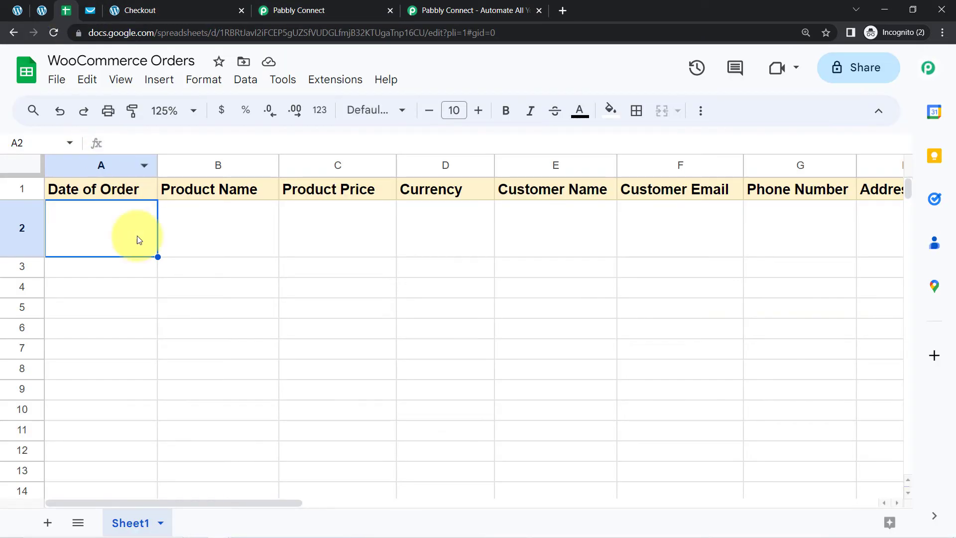
{"action": "left_click", "coordinate": [189, 336]}
{"action": "key", "text": "Left"}
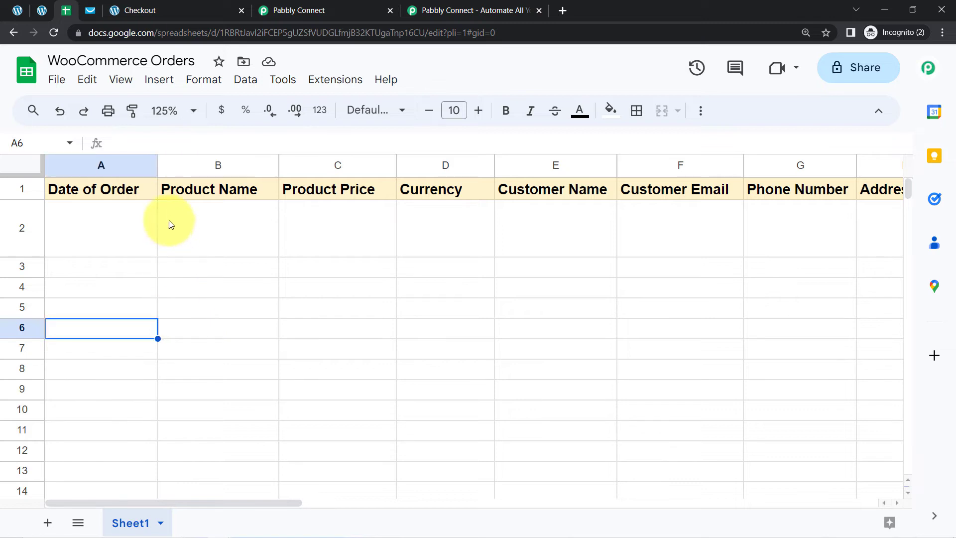
{"action": "left_click", "coordinate": [104, 190]}
{"action": "left_click", "coordinate": [219, 189]}
{"action": "left_click", "coordinate": [334, 189]}
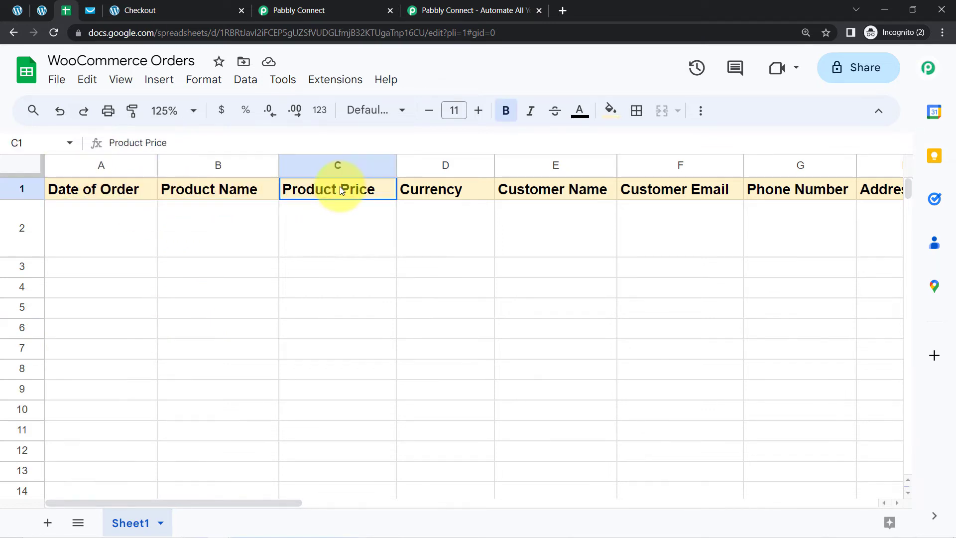
{"action": "left_click", "coordinate": [434, 190]}
{"action": "key", "text": "Right"}
{"action": "key", "text": "Right"}
{"action": "key", "text": "Right"}
{"action": "key", "text": "Right"}
{"action": "key", "text": "Right"}
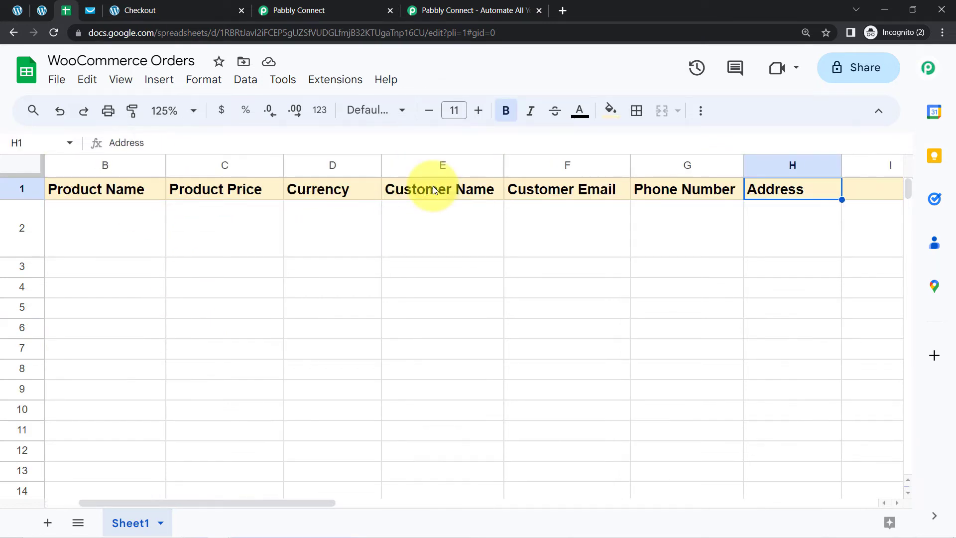
- Return to the Pabbly Connect workflow and select WooCommerce Orders as the Google Sheets action's spreadsheet
{"action": "left_click", "coordinate": [293, 10]}
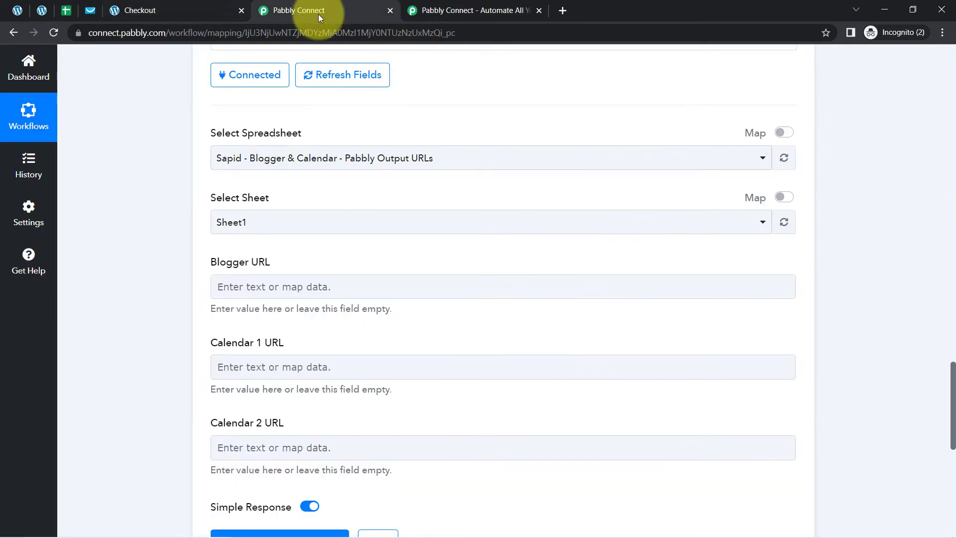
{"action": "left_click", "coordinate": [262, 162]}
{"action": "key", "text": "ctrl+v"}
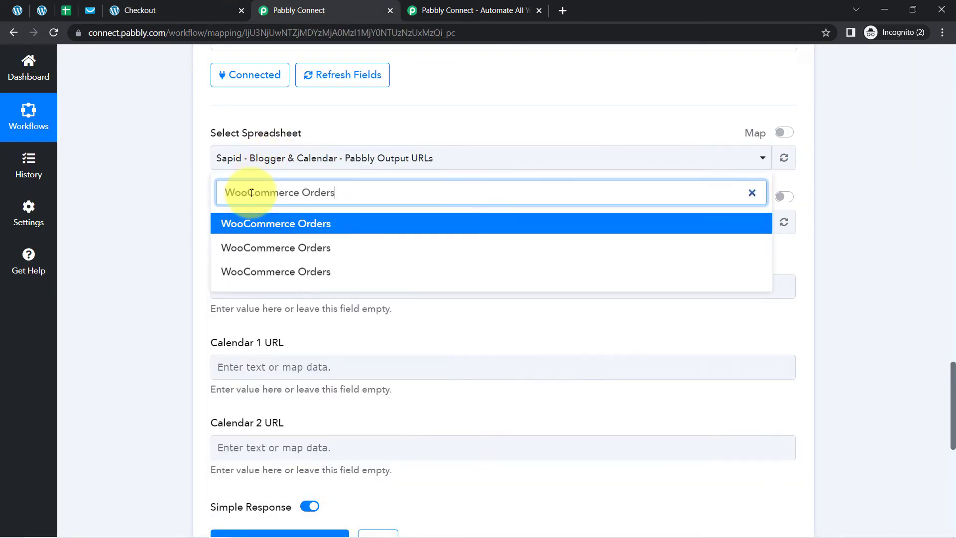
{"action": "left_click", "coordinate": [264, 224]}
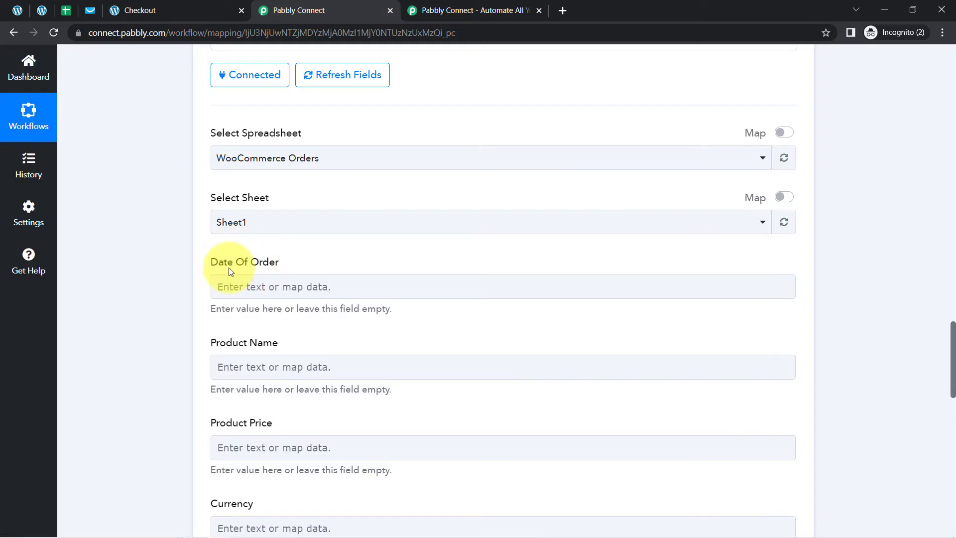
- Compare the action's Date Of Order, Product Name and Product Price fields with the matching spreadsheet column headers
{"action": "left_click_drag", "start_coordinate": [219, 268], "coordinate": [262, 265]}
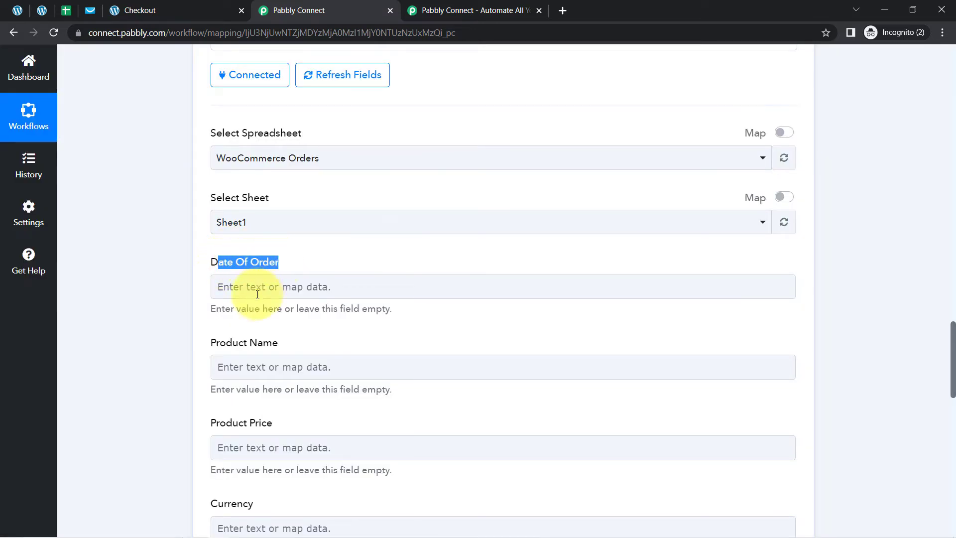
{"action": "left_click_drag", "start_coordinate": [227, 423], "coordinate": [304, 390]}
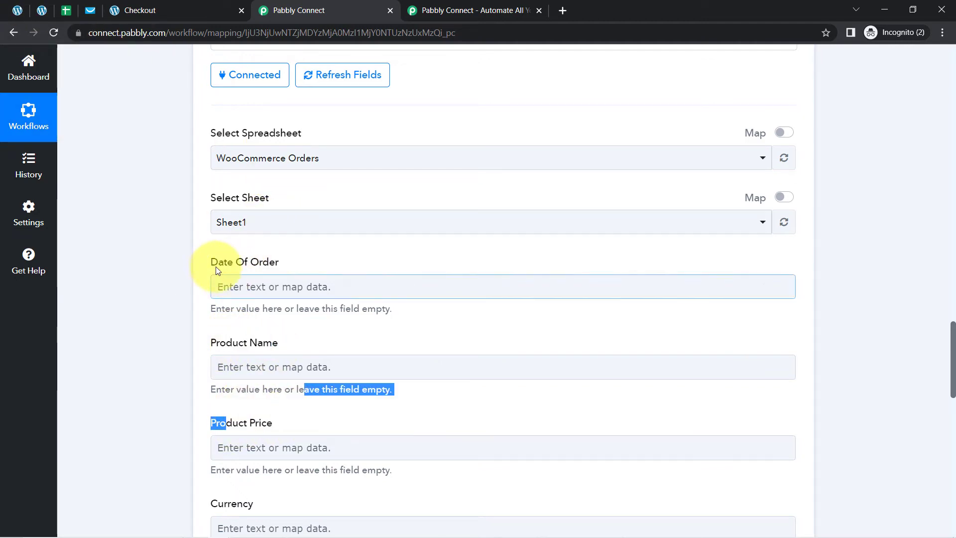
{"action": "left_click_drag", "start_coordinate": [217, 267], "coordinate": [247, 265]}
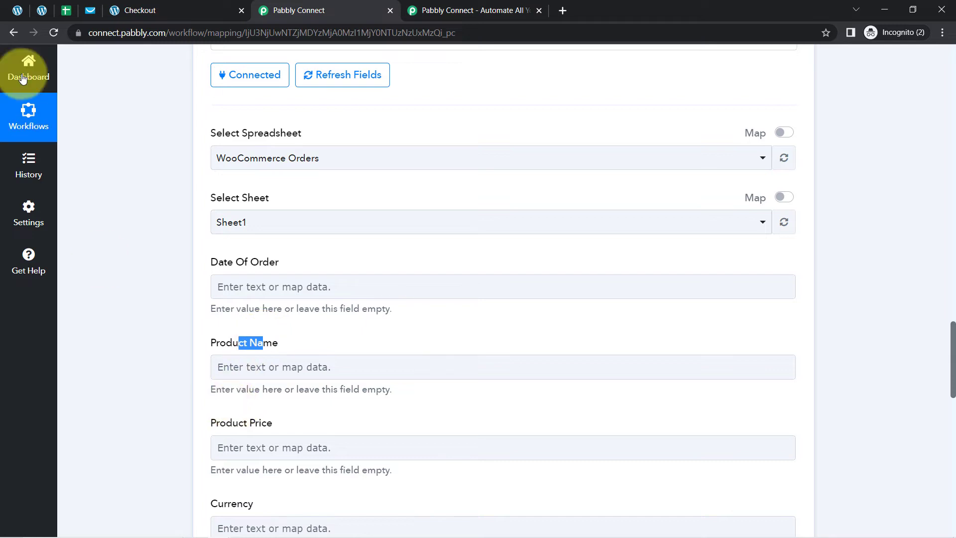
{"action": "left_click", "coordinate": [66, 10]}
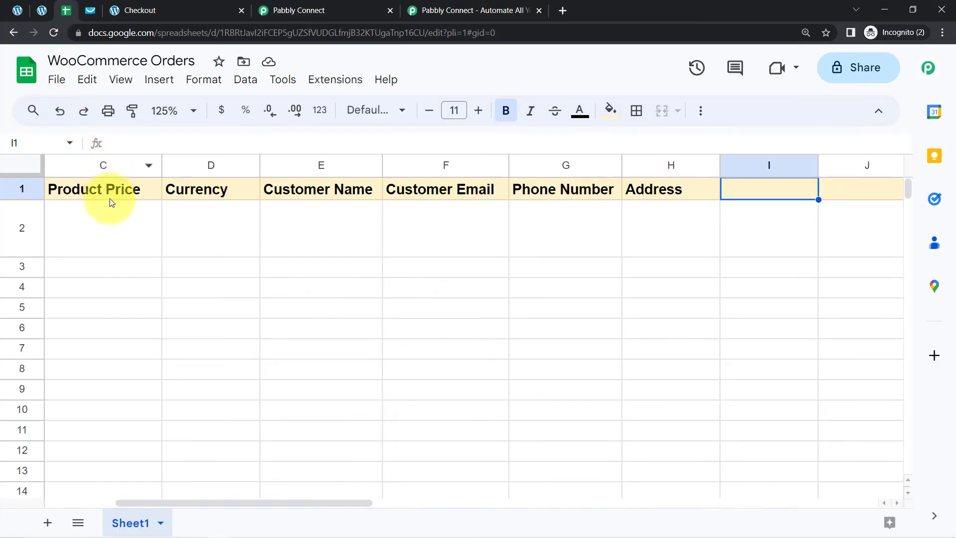
{"action": "left_click", "coordinate": [106, 237]}
{"action": "key", "text": "Left"}
{"action": "key", "text": "Left"}
{"action": "left_click", "coordinate": [237, 189]}
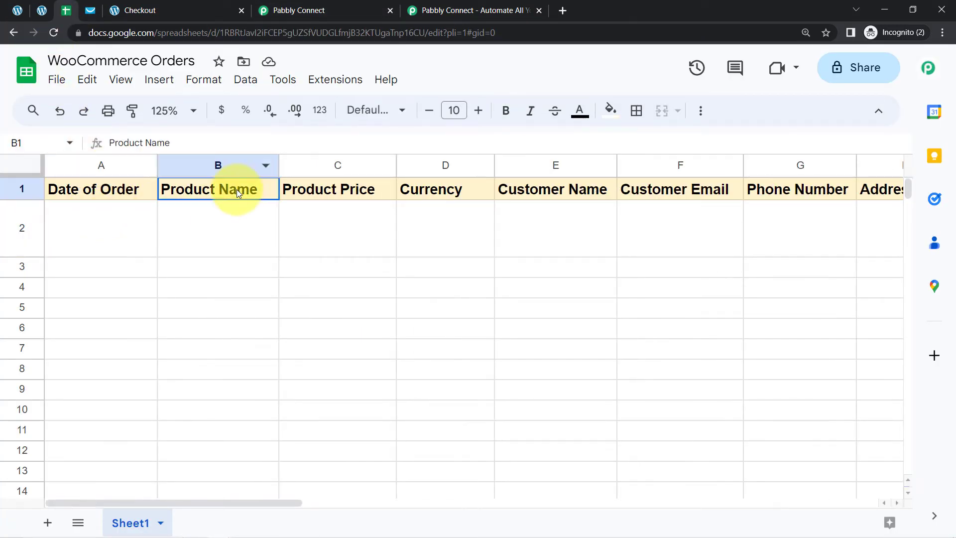
{"action": "left_click", "coordinate": [305, 188]}
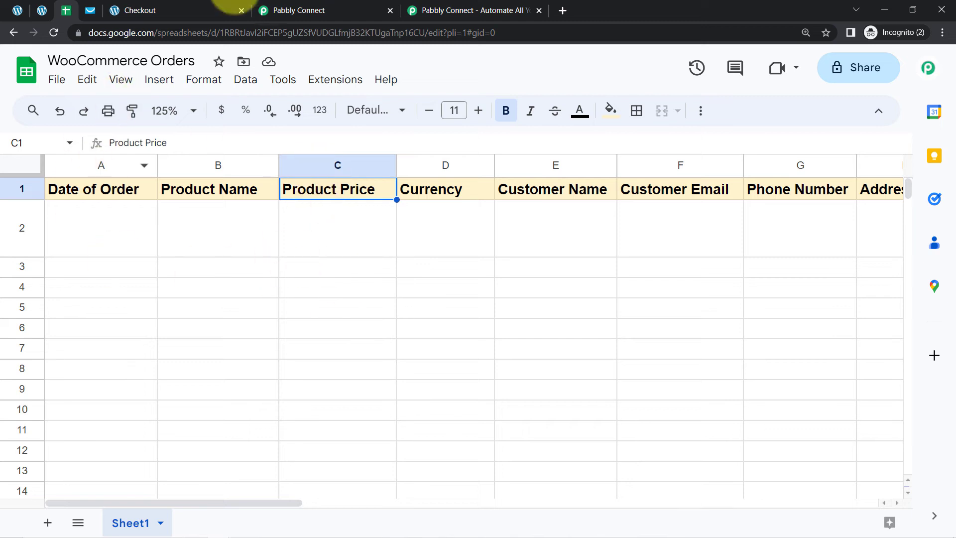
- Return to the Pabbly Connect workflow and map the Google Sheets action's Date Of Order field to WooCommerce's Date Created, searching for "date"
{"action": "left_click", "coordinate": [286, 11]}
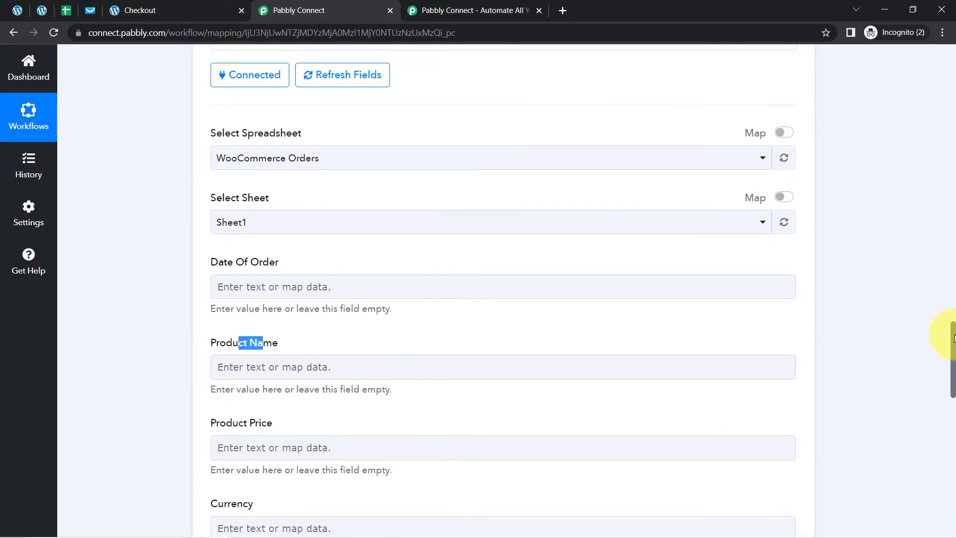
{"action": "left_click_drag", "start_coordinate": [953, 338], "coordinate": [954, 409]}
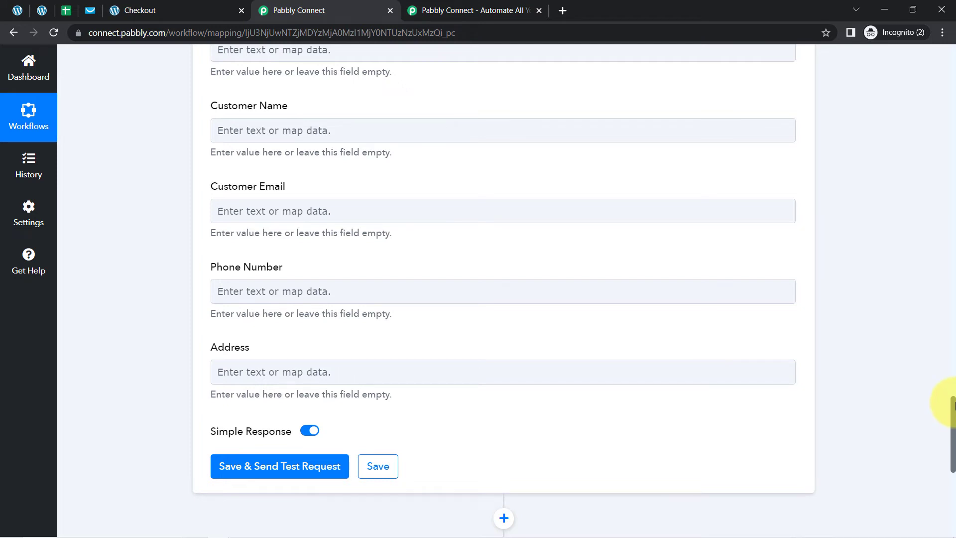
{"action": "left_click_drag", "start_coordinate": [953, 405], "coordinate": [909, 165]}
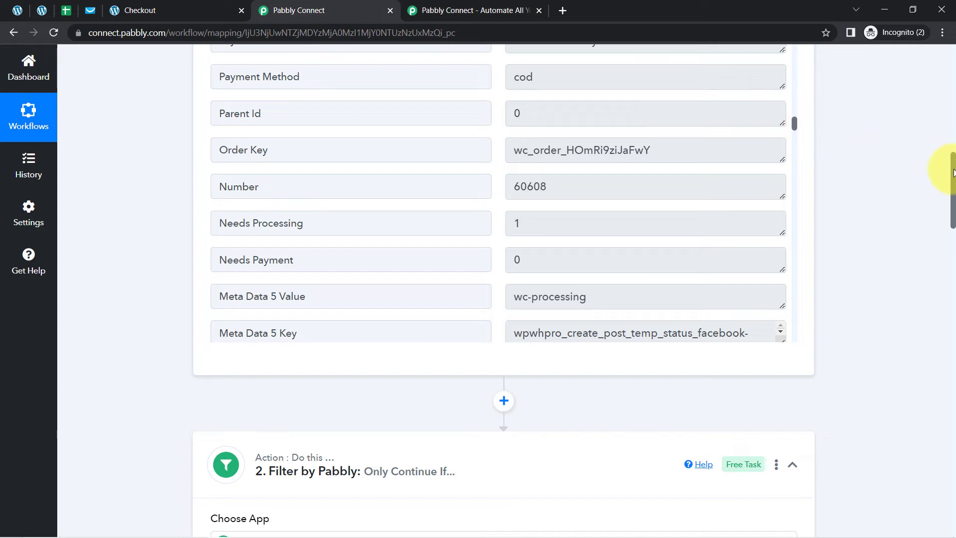
{"action": "scroll", "coordinate": [952, 199], "scroll_direction": "down", "scroll_amount": 10}
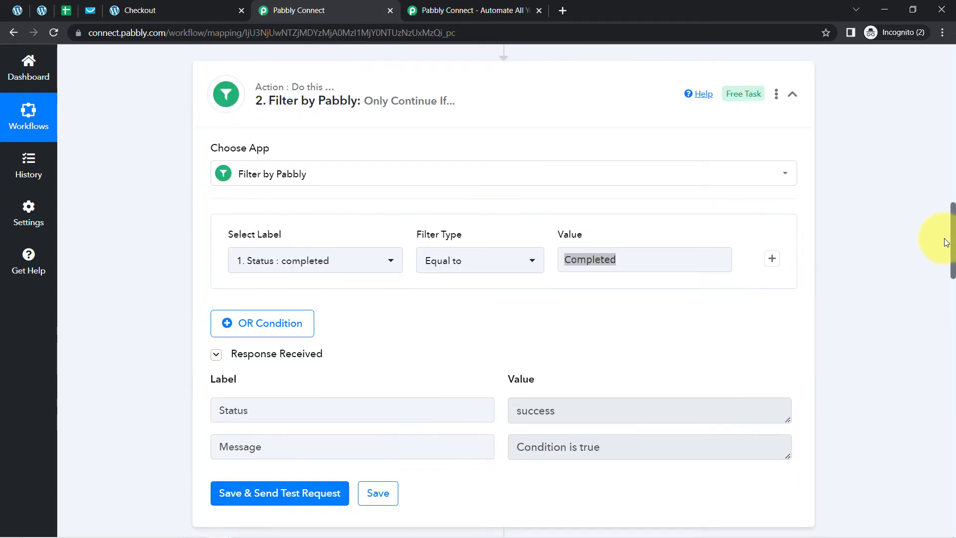
{"action": "left_click_drag", "start_coordinate": [945, 270], "coordinate": [939, 367]}
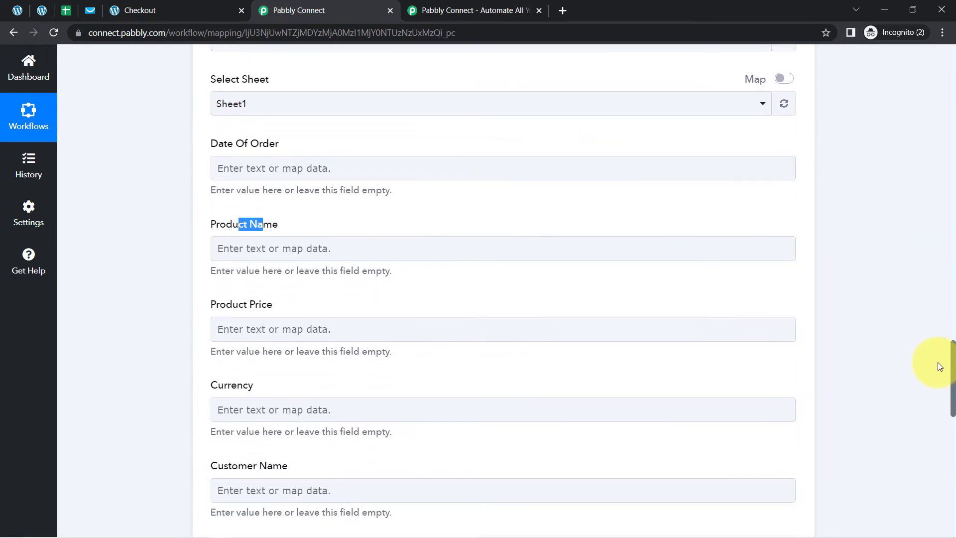
{"action": "left_click", "coordinate": [247, 168]}
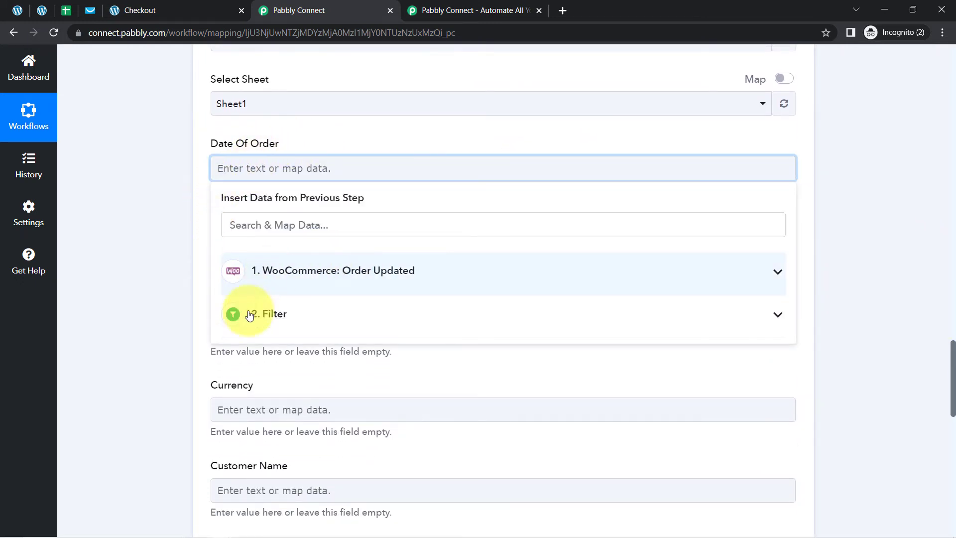
{"action": "left_click", "coordinate": [266, 273]}
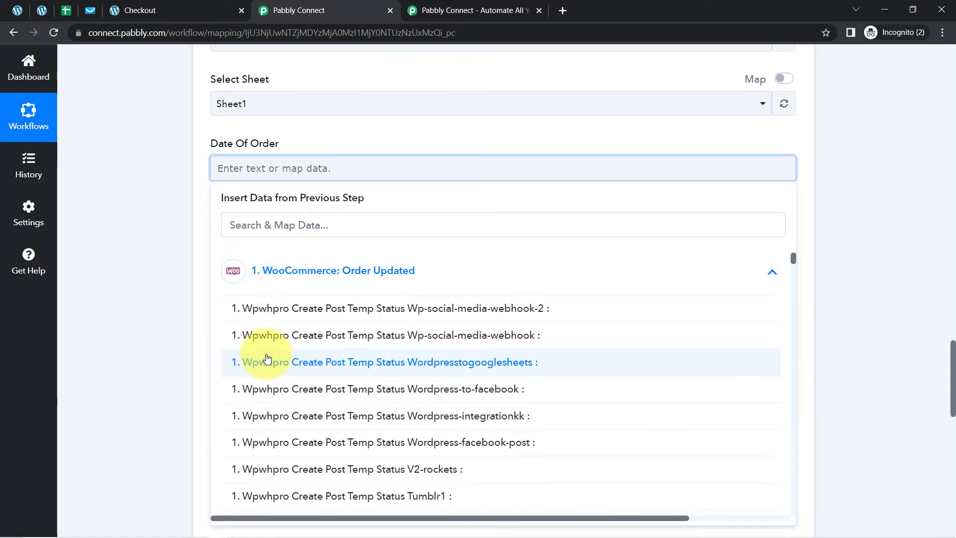
{"action": "left_click", "coordinate": [262, 219]}
{"action": "type", "text": "date"}
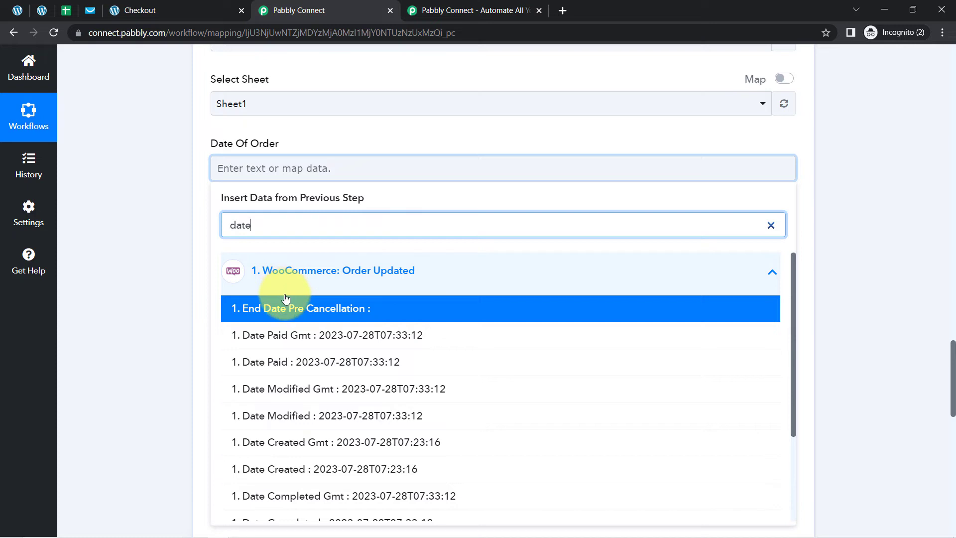
{"action": "left_click", "coordinate": [304, 471]}
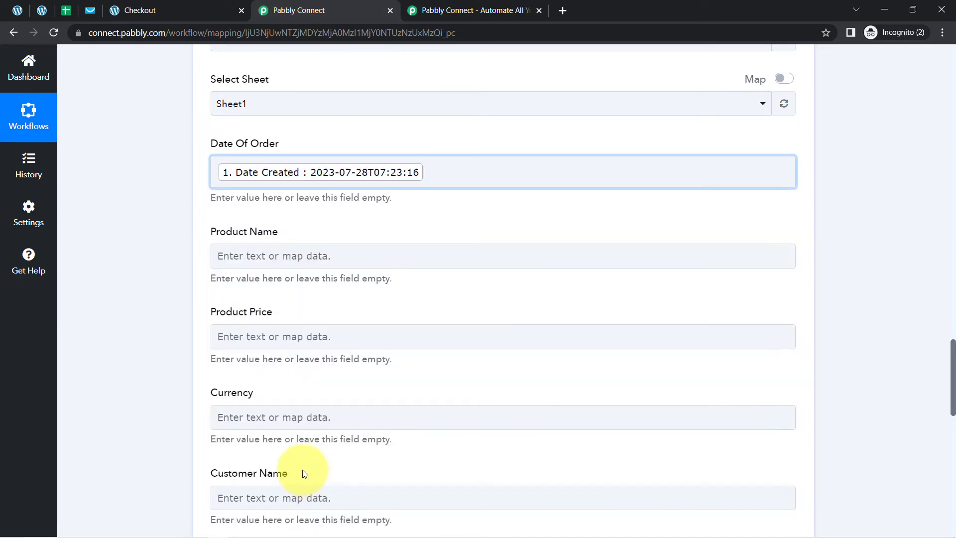
{"action": "left_click", "coordinate": [112, 277]}
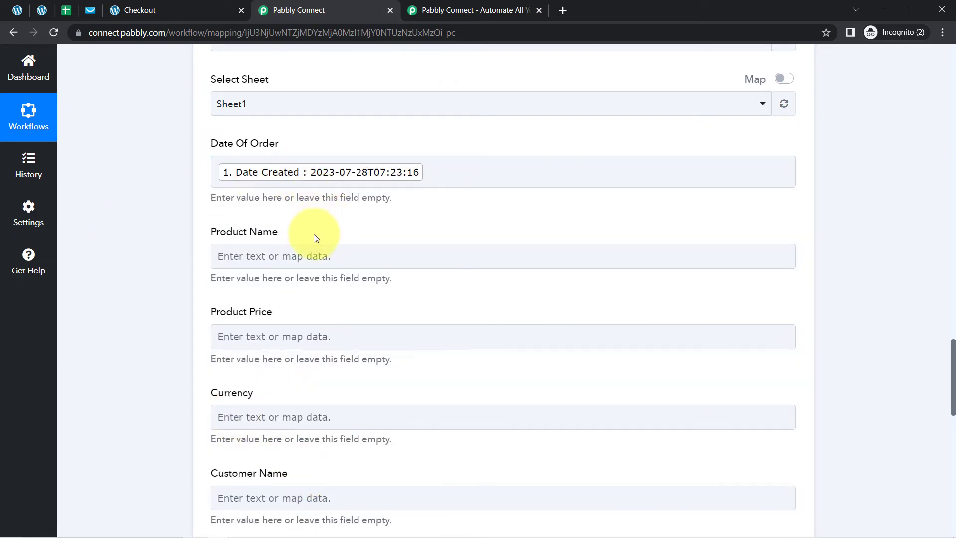
- Map the Product Name field to the WooCommerce trigger's Shipping Lines 0 Meta Data 0 Value, searching for "round"
{"action": "left_click", "coordinate": [279, 256]}
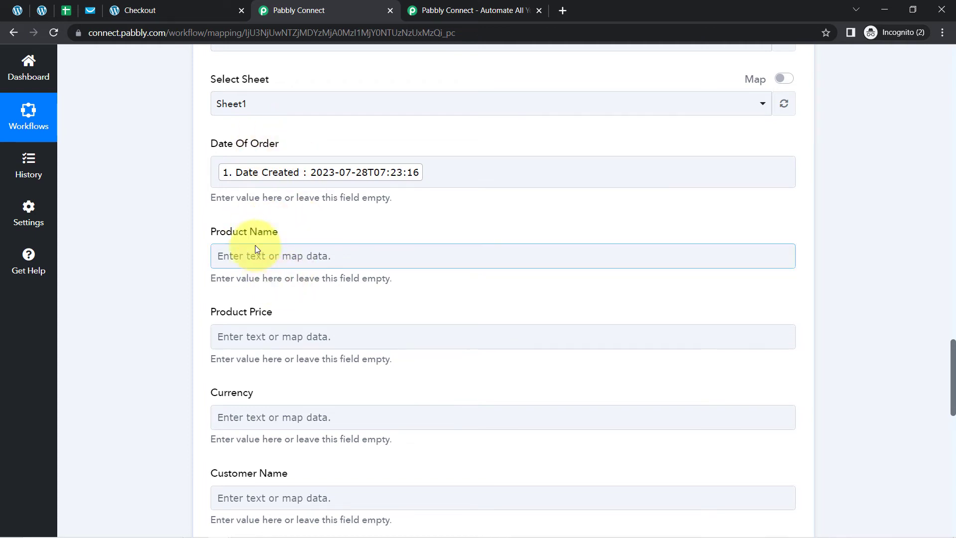
{"action": "left_click", "coordinate": [247, 259]}
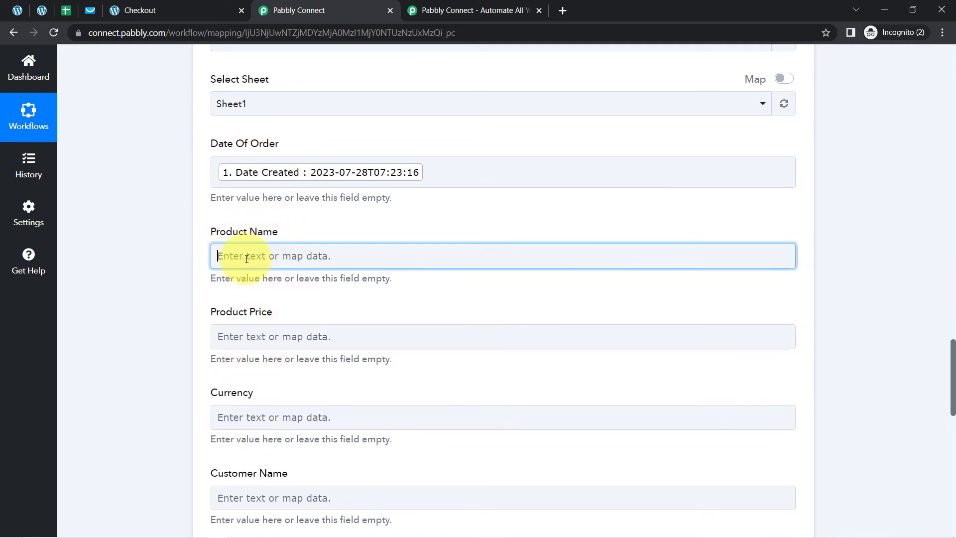
{"action": "left_click", "coordinate": [255, 313]}
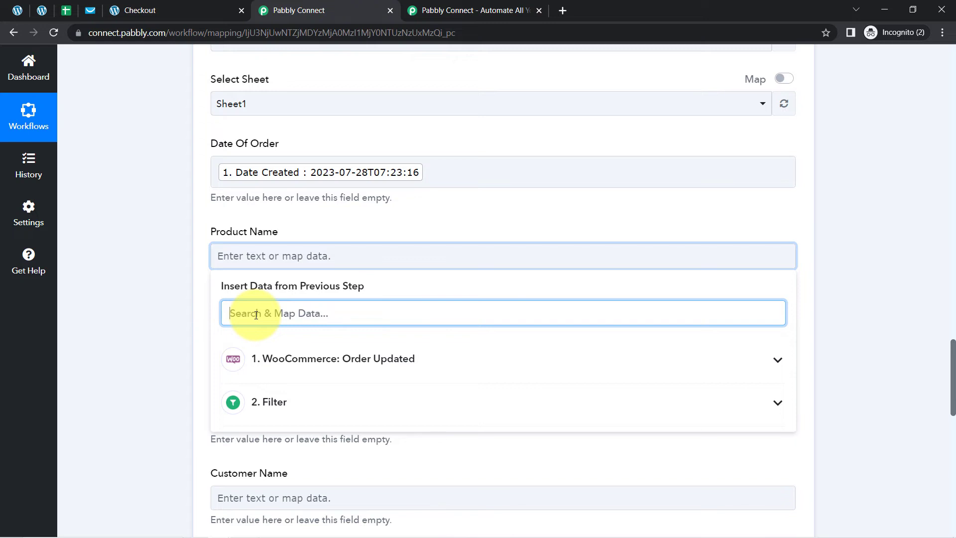
{"action": "type", "text": "round"}
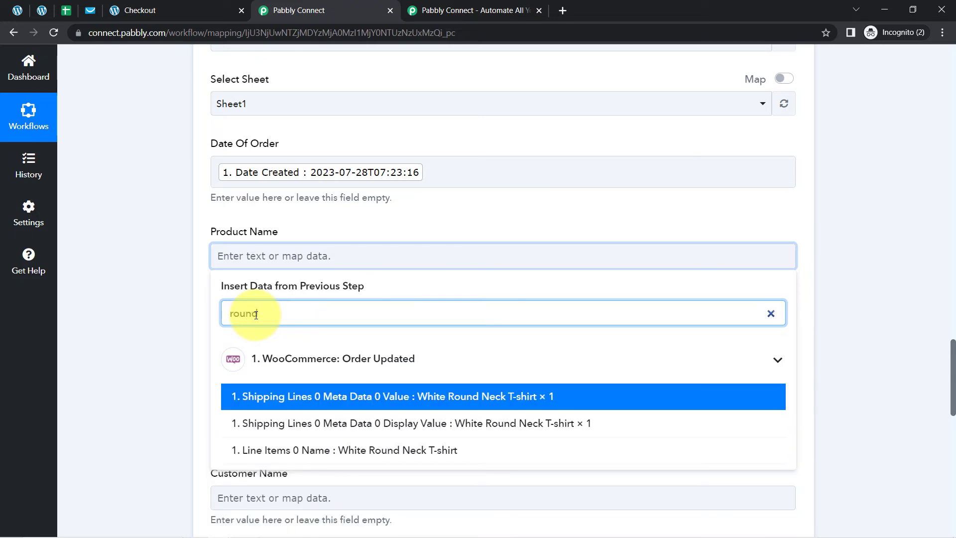
{"action": "left_click", "coordinate": [456, 404]}
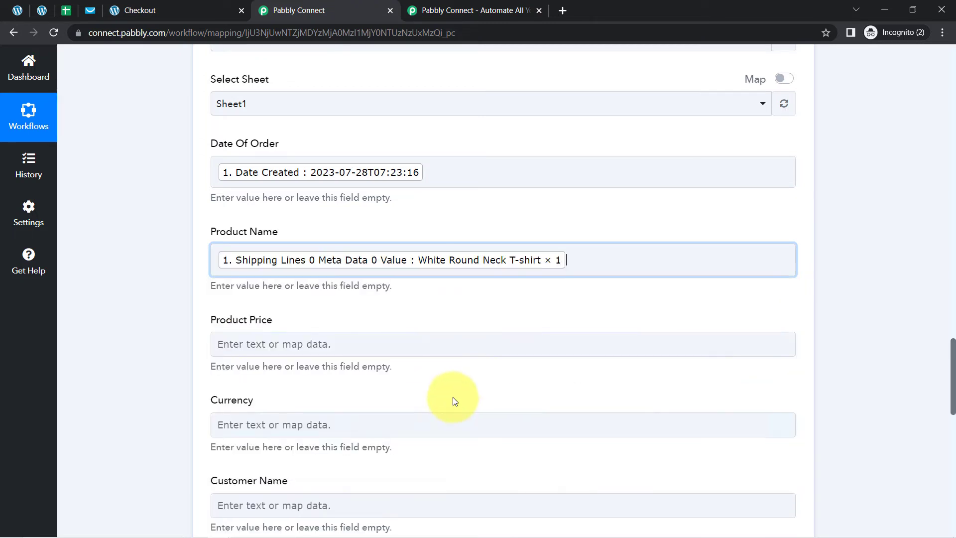
{"action": "left_click", "coordinate": [130, 314]}
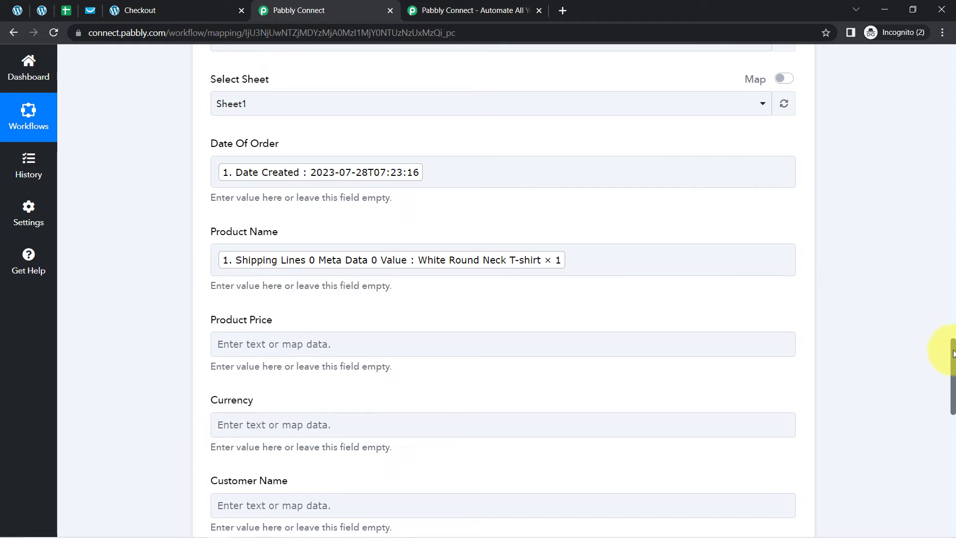
- Map the Product Price field to the WooCommerce trigger's Total value, searching for "1000"
{"action": "scroll", "coordinate": [953, 353], "scroll_direction": "down", "scroll_amount": 3}
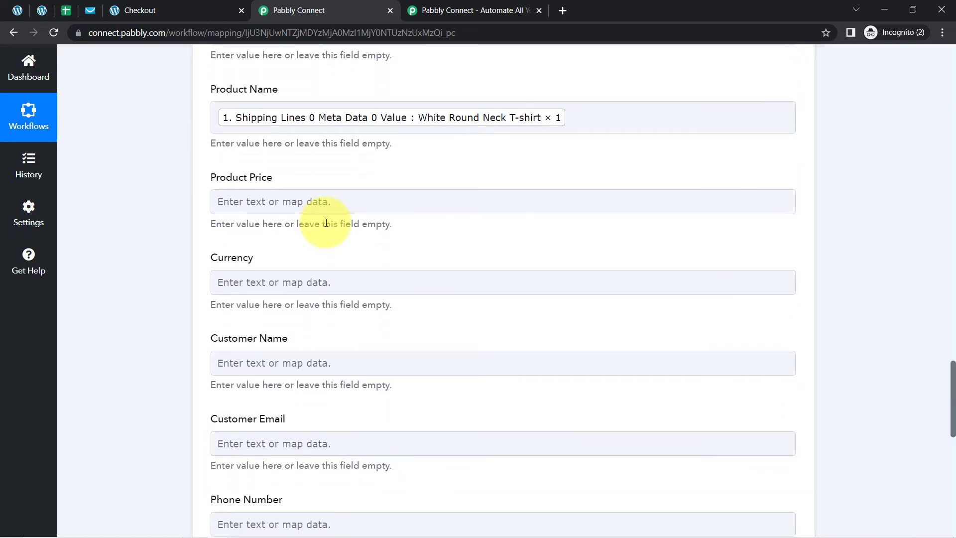
{"action": "left_click", "coordinate": [273, 204]}
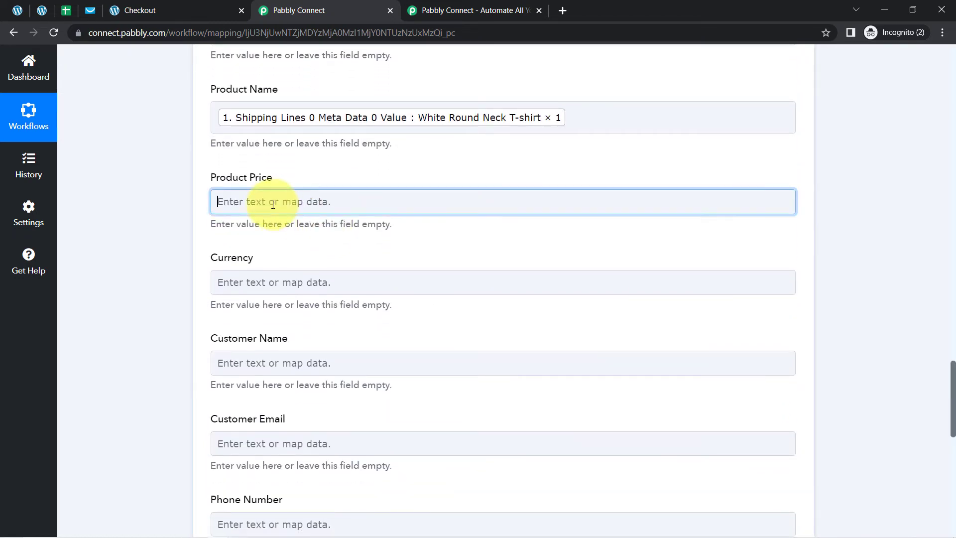
{"action": "left_click", "coordinate": [244, 260]}
{"action": "type", "text": "10"}
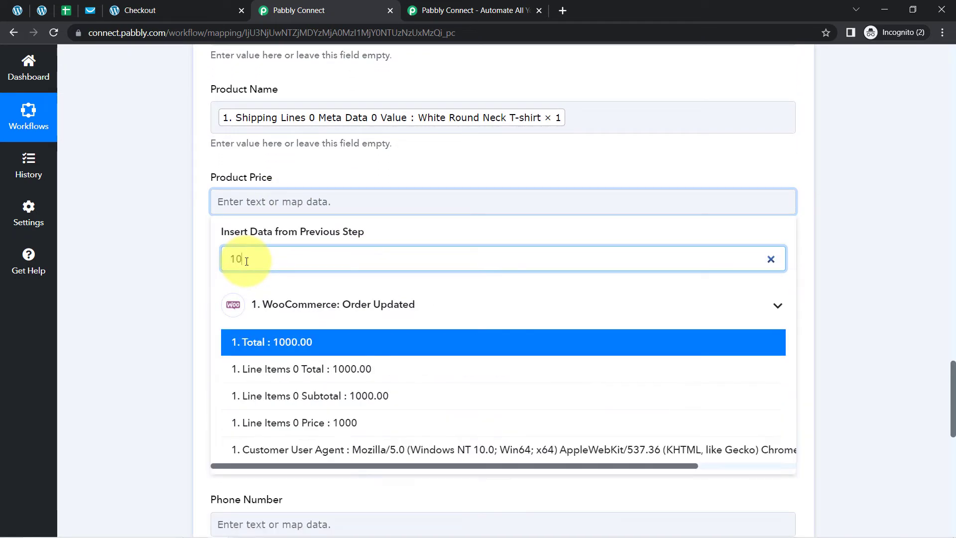
{"action": "type", "text": "00"}
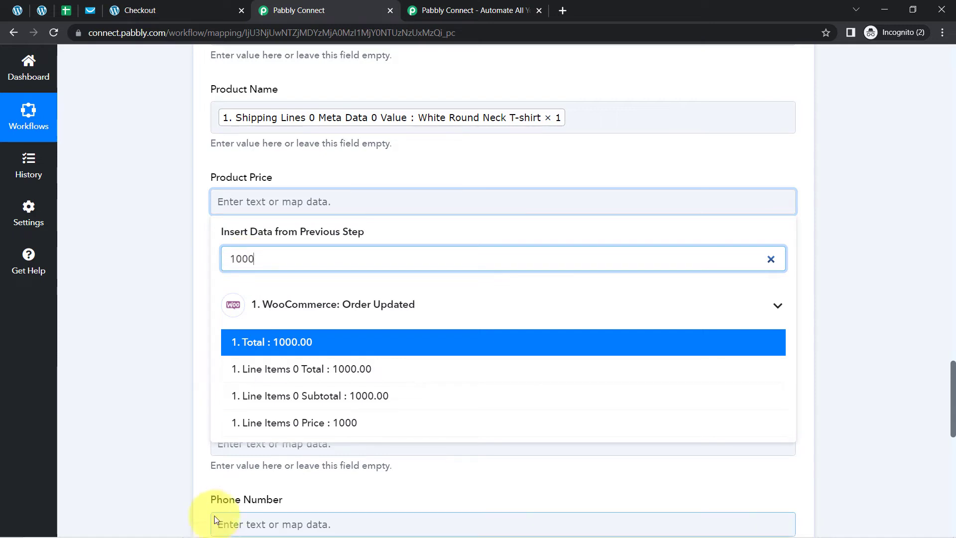
{"action": "left_click", "coordinate": [234, 344]}
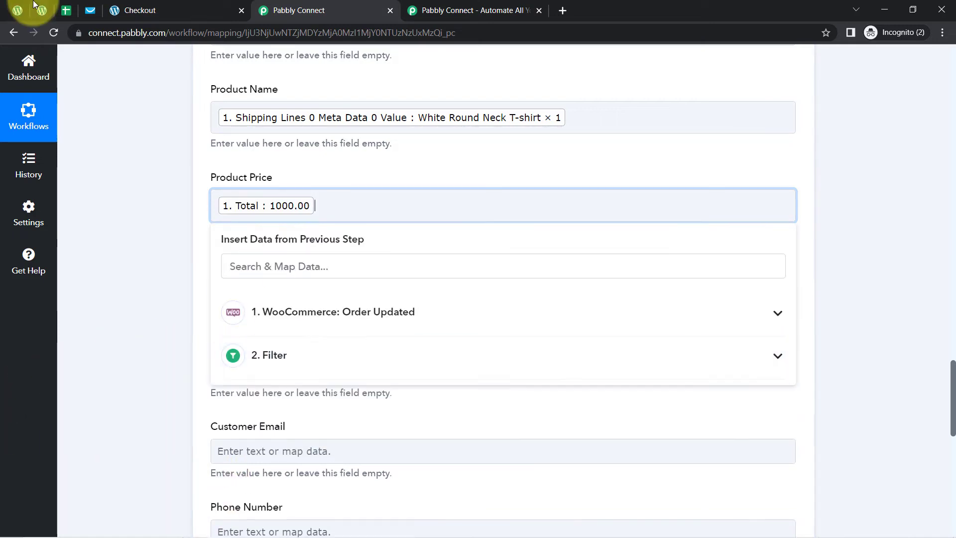
- Check the order details in WooCommerce, return to the workflow and map the Currency field to the trigger's Currency value, searching for "inr"
{"action": "left_click", "coordinate": [42, 10]}
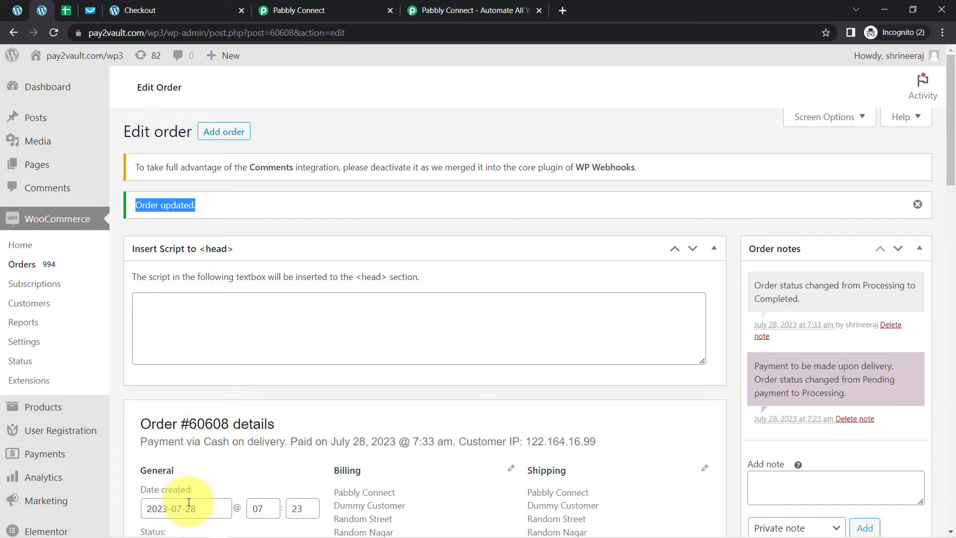
{"action": "scroll", "coordinate": [200, 438], "scroll_direction": "down", "scroll_amount": 2}
{"action": "left_click", "coordinate": [332, 4]}
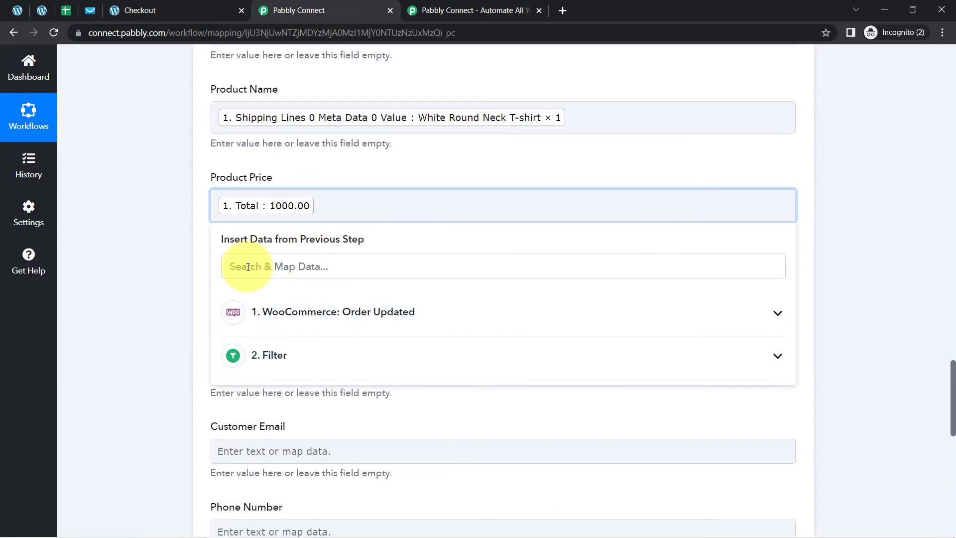
{"action": "left_click", "coordinate": [183, 244]}
{"action": "left_click", "coordinate": [224, 288]}
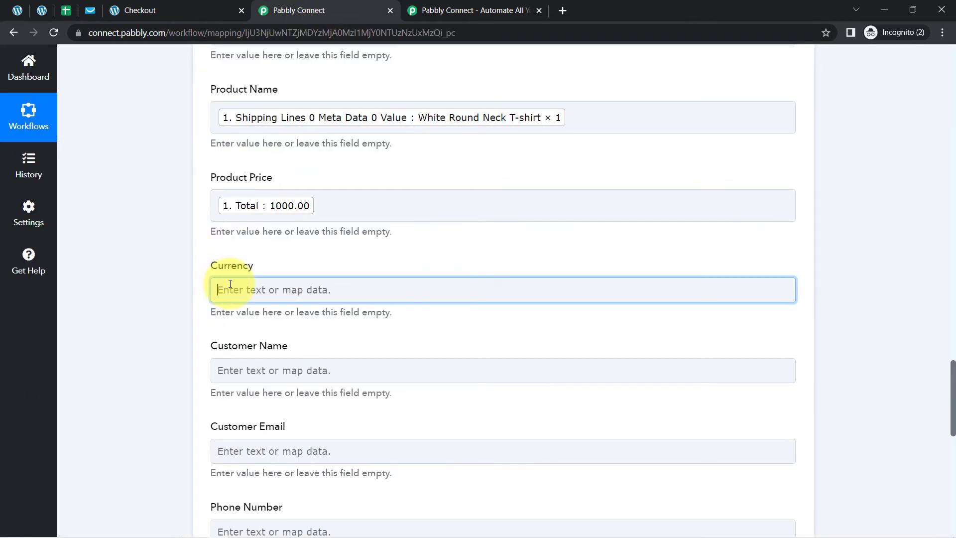
{"action": "type", "text": "inr"}
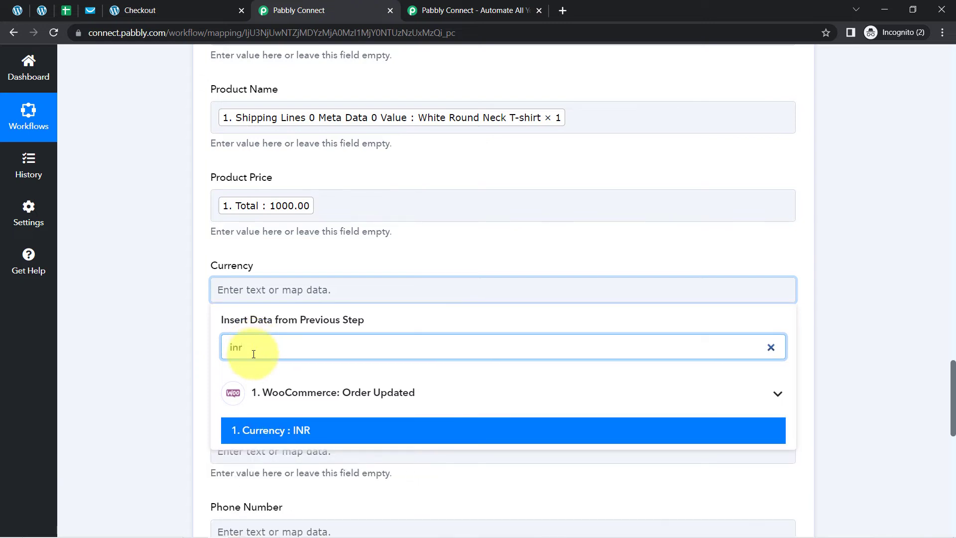
{"action": "left_click", "coordinate": [256, 432]}
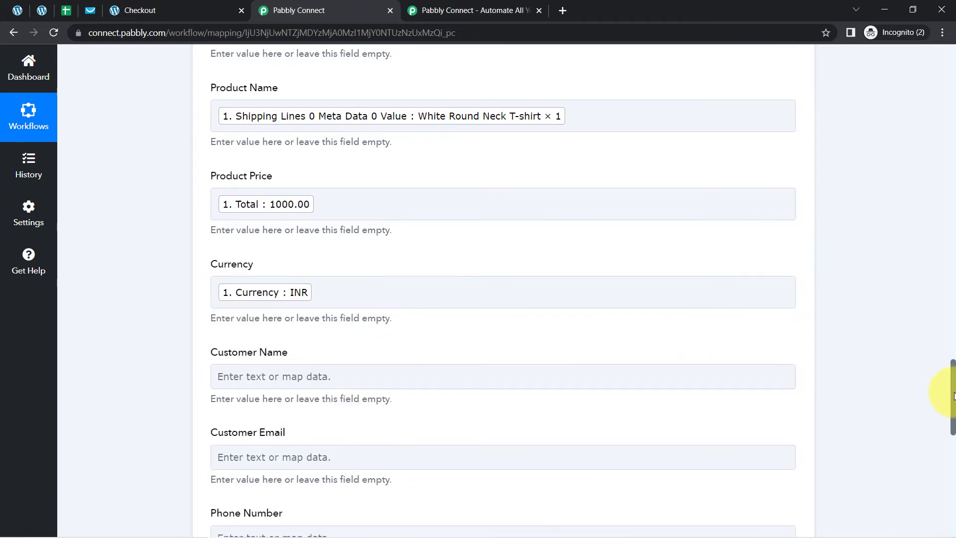
- Map the Customer Email field to the WooCommerce trigger's Billing Email value, searching for "@"
{"action": "scroll", "coordinate": [939, 394], "scroll_direction": "down", "scroll_amount": 5}
{"action": "left_click", "coordinate": [234, 215]}
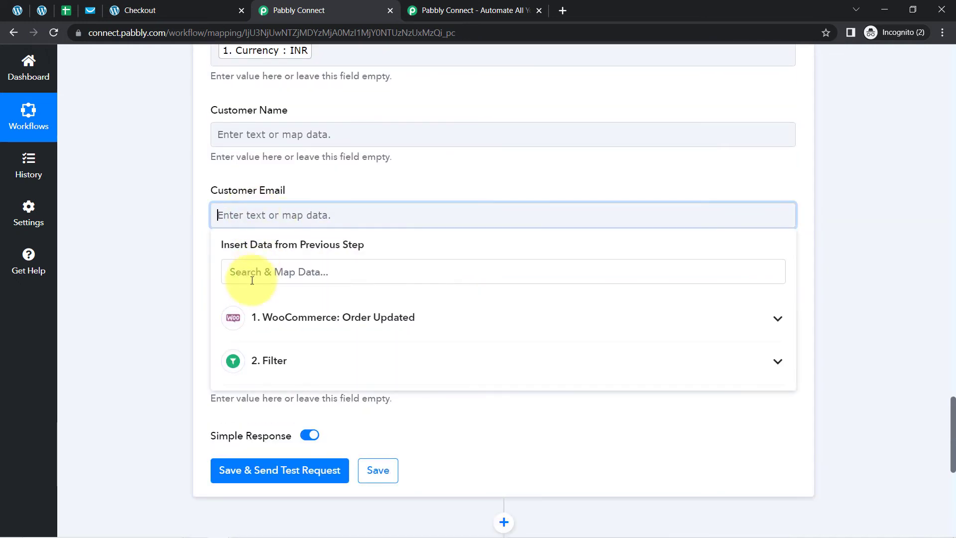
{"action": "left_click", "coordinate": [228, 272]}
{"action": "type", "text": "@"}
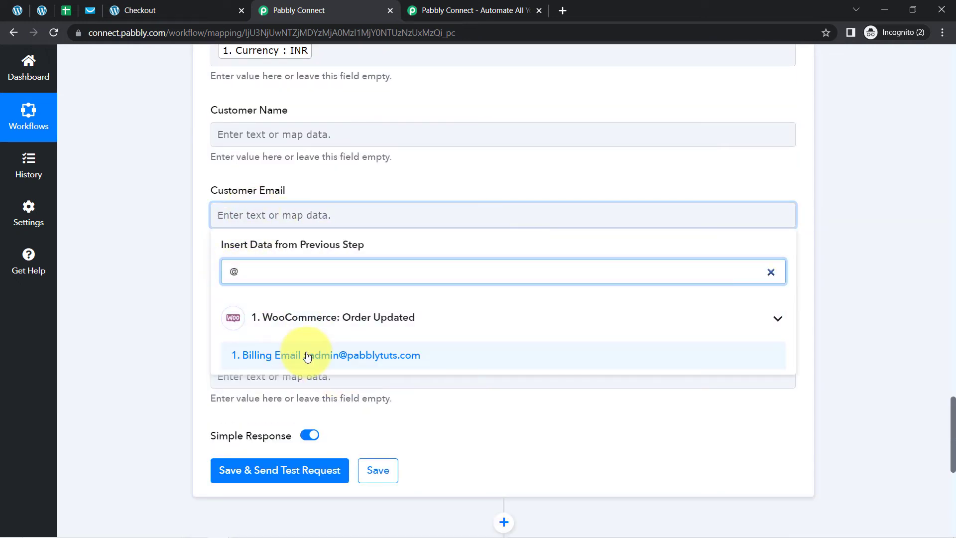
{"action": "left_click", "coordinate": [314, 354]}
{"action": "left_click", "coordinate": [471, 215]}
{"action": "type", "text": "dfvdfvd"}
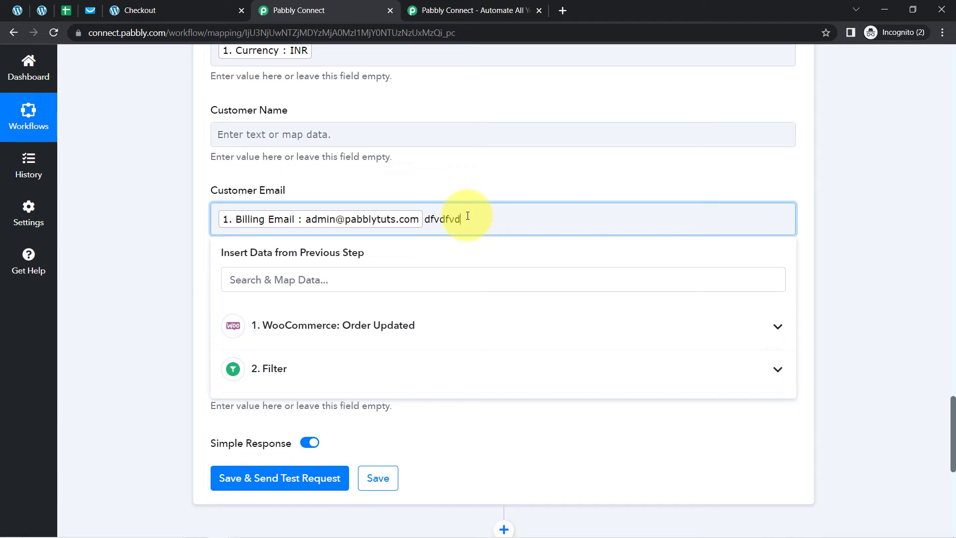
{"action": "type", "text": "fv"}
{"action": "left_click_drag", "start_coordinate": [426, 223], "coordinate": [489, 222]}
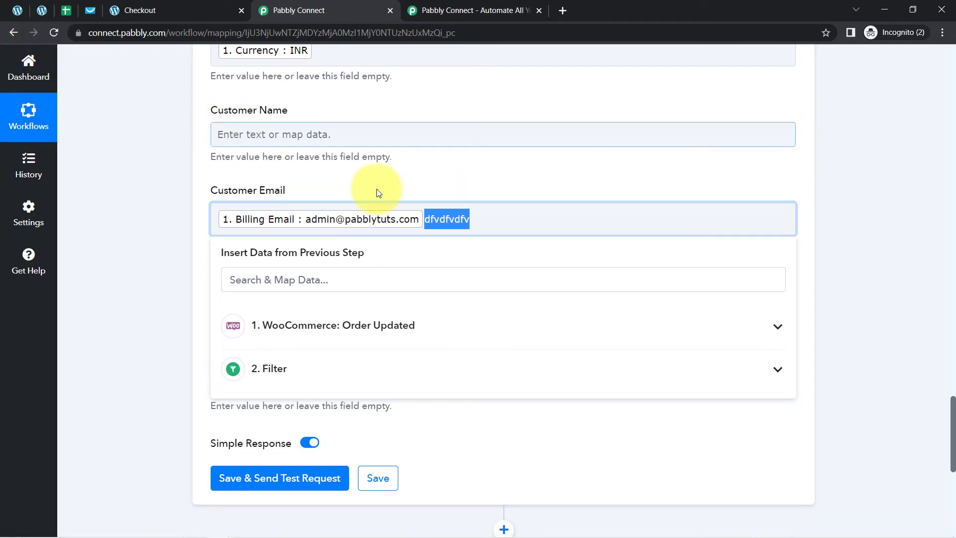
{"action": "key", "text": "BackSpace"}
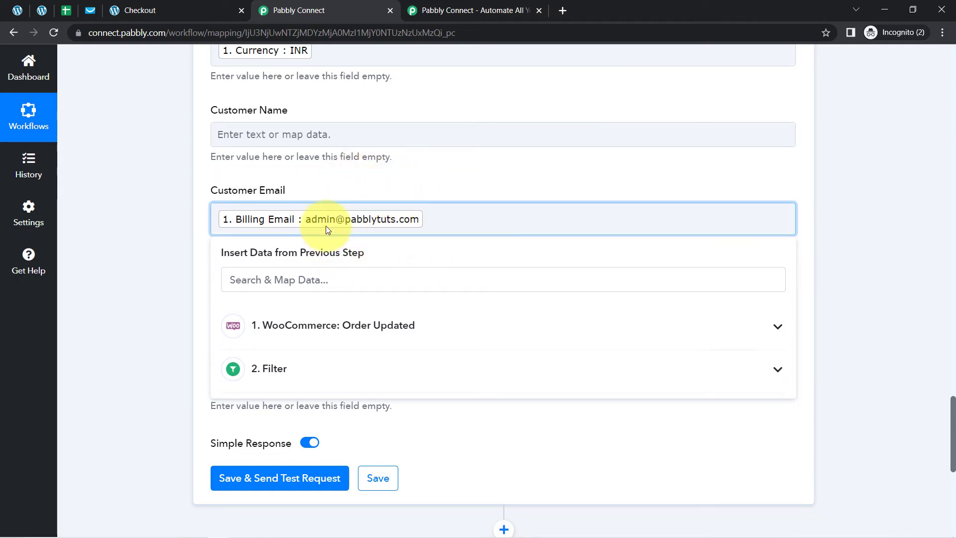
- Map the Phone Number field to the WooCommerce trigger's Billing Phone value
{"action": "left_click", "coordinate": [169, 230]}
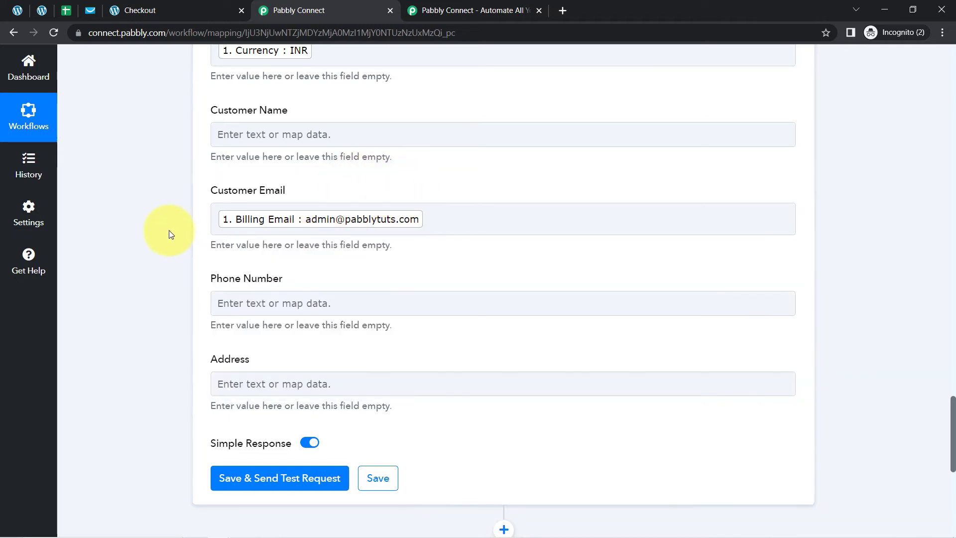
{"action": "left_click", "coordinate": [222, 302]}
{"action": "left_click", "coordinate": [229, 365]}
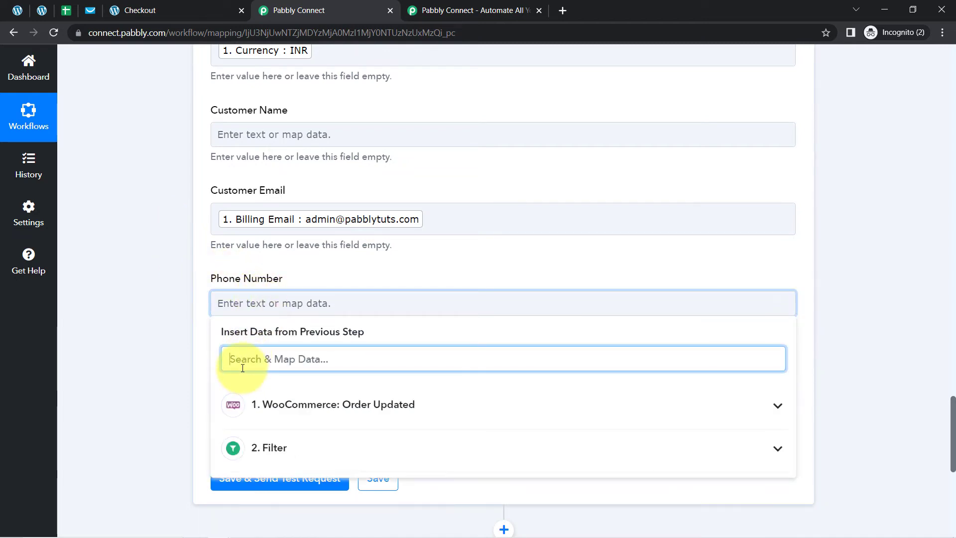
{"action": "type", "text": "91"}
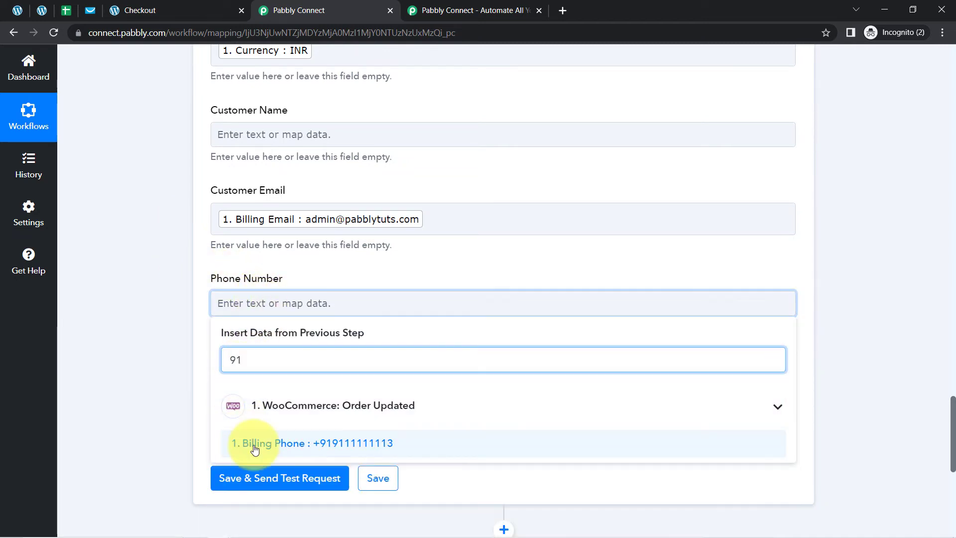
{"action": "left_click", "coordinate": [256, 445]}
{"action": "left_click", "coordinate": [154, 388]}
- Map the Address field to the WooCommerce trigger's Shipping Address 2 and Shipping City values, separated by a comma
{"action": "left_click", "coordinate": [258, 380]}
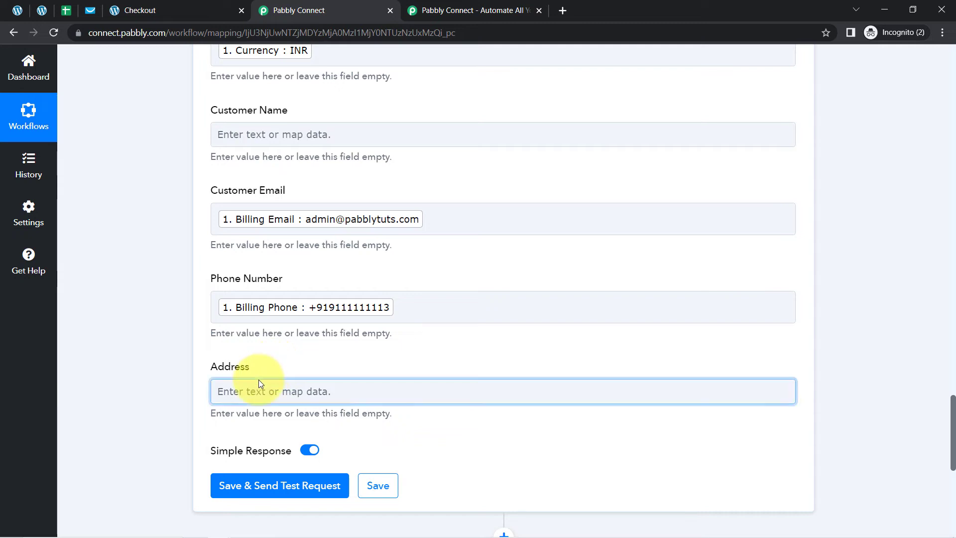
{"action": "scroll", "coordinate": [244, 372], "scroll_direction": "down", "scroll_amount": 5}
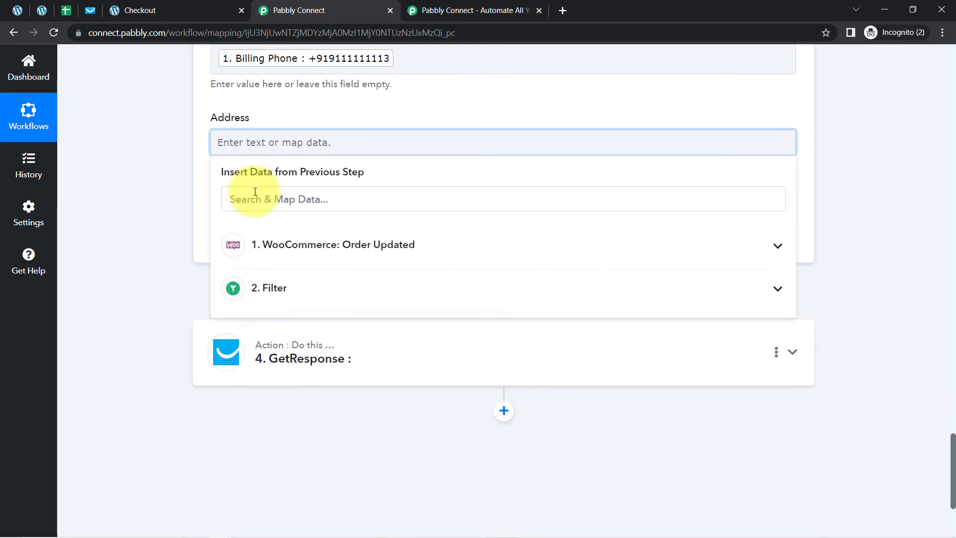
{"action": "left_click", "coordinate": [230, 198]}
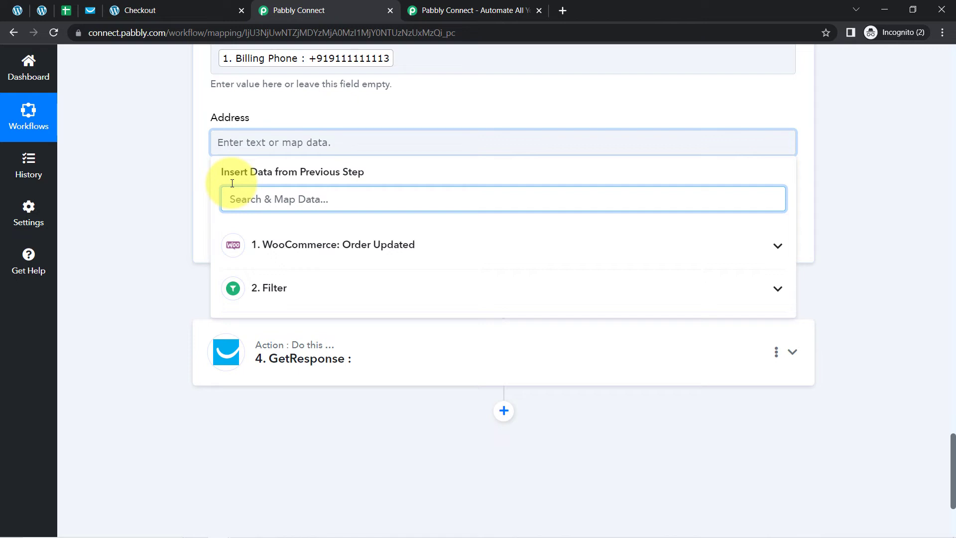
{"action": "type", "text": "nag"}
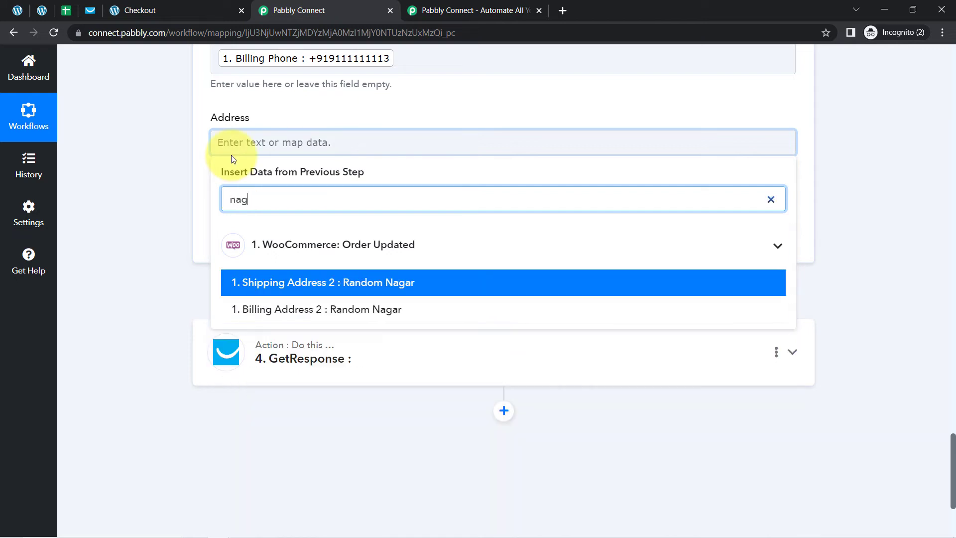
{"action": "left_click", "coordinate": [244, 286]}
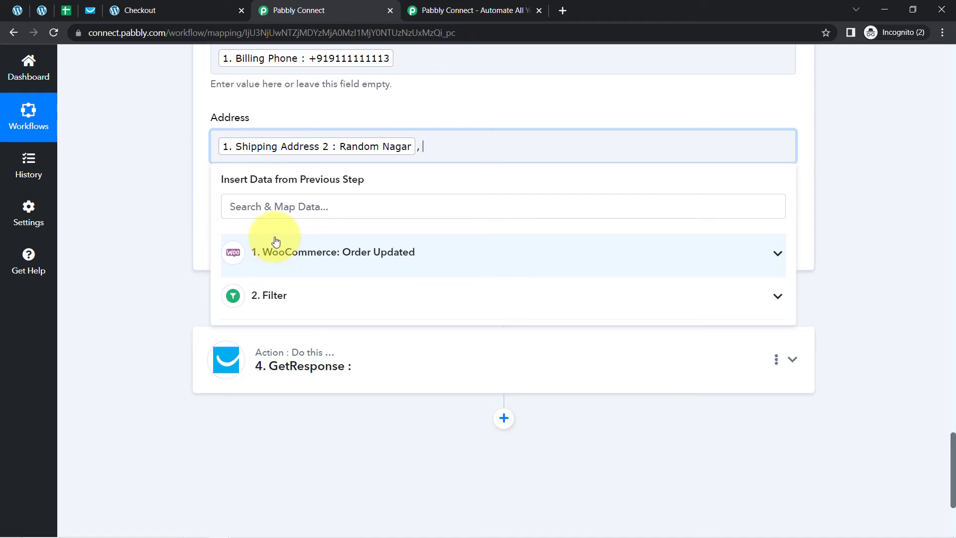
{"action": "left_click", "coordinate": [274, 207]}
{"action": "type", "text": "city"}
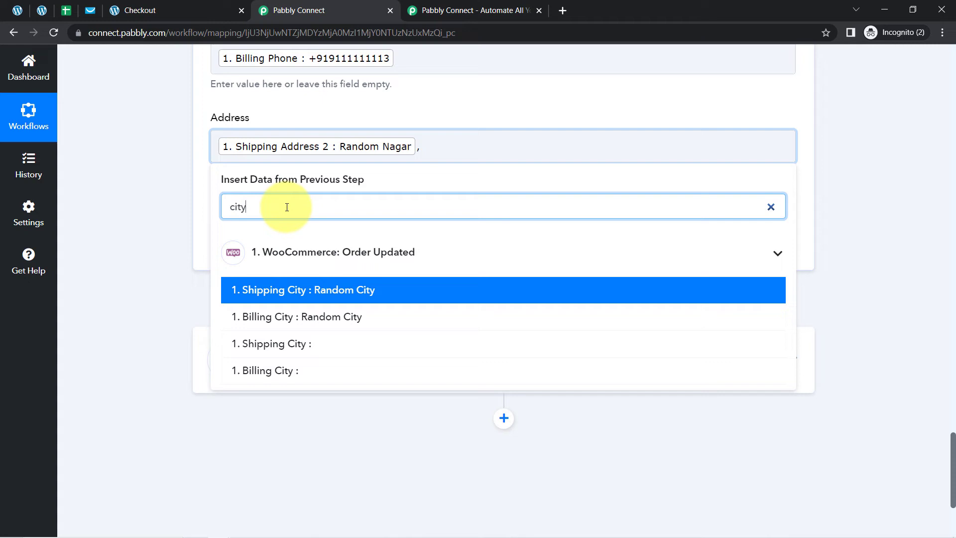
{"action": "left_click", "coordinate": [393, 289]}
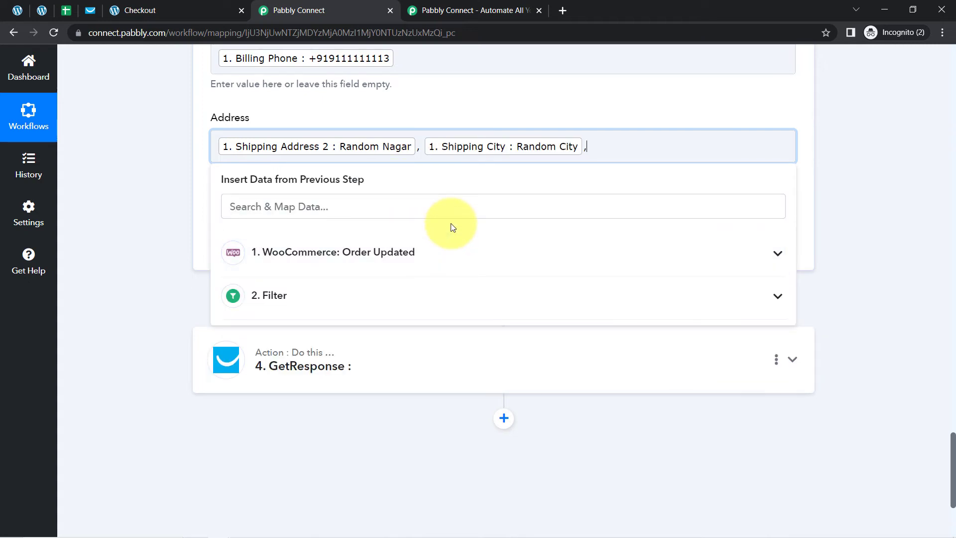
- Append the WooCommerce trigger's Shipping Country value to the Address field, searching the trigger data for "count"
{"action": "left_click", "coordinate": [434, 214]}
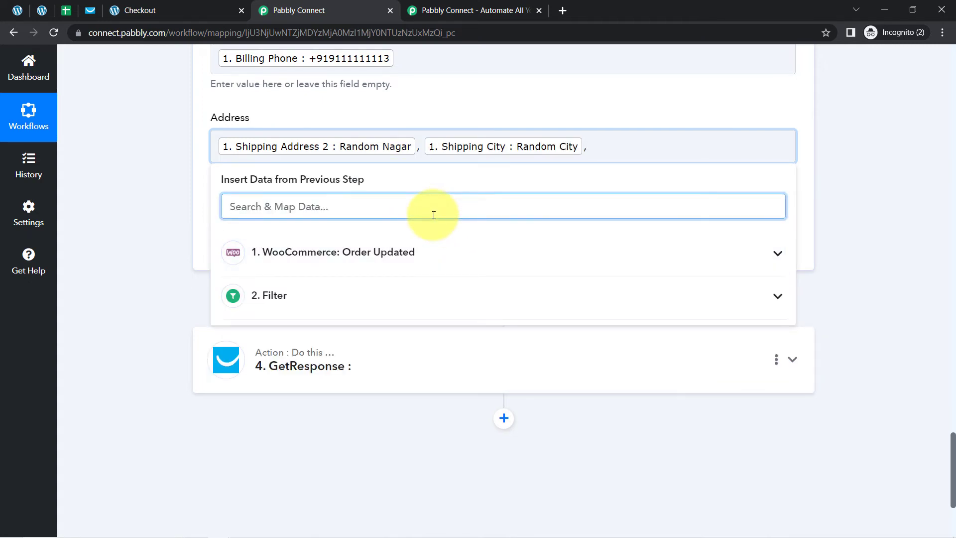
{"action": "type", "text": "ind"}
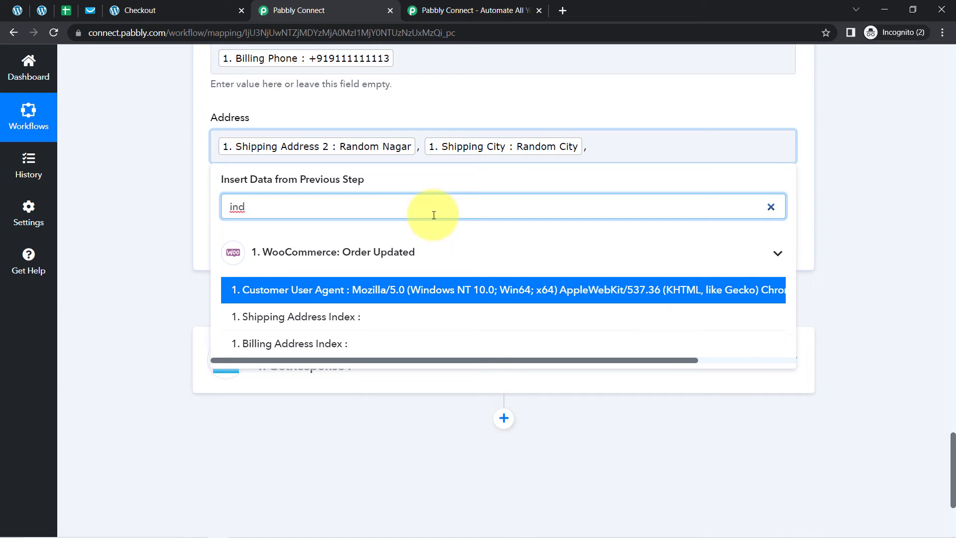
{"action": "key", "text": "BackSpace"}
{"action": "key", "text": "BackSpace"}
{"action": "key", "text": "BackSpace"}
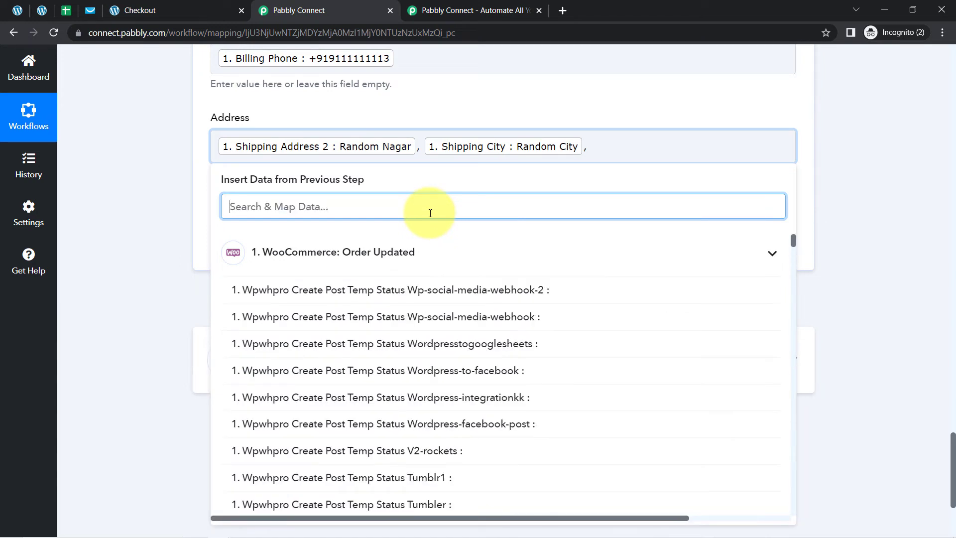
{"action": "type", "text": "IN"}
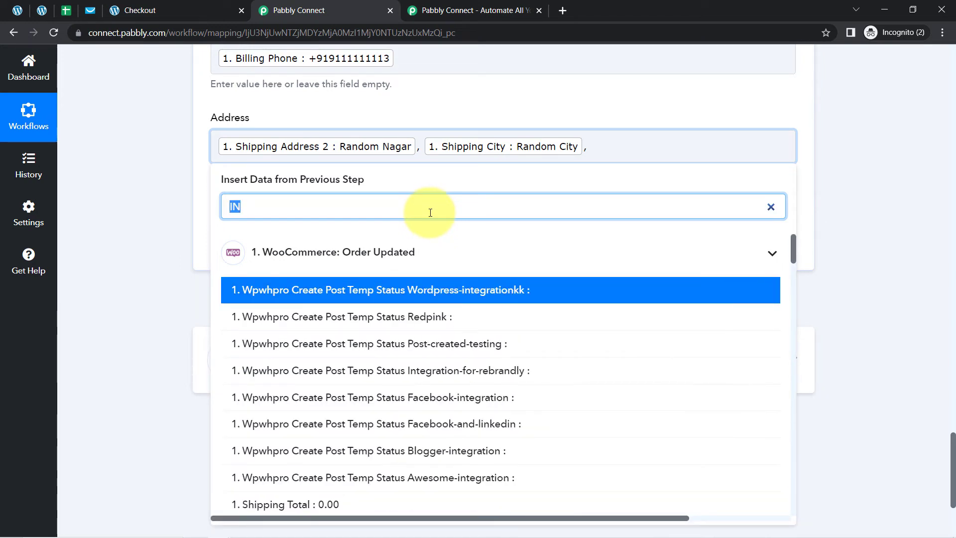
{"action": "type", "text": "count"}
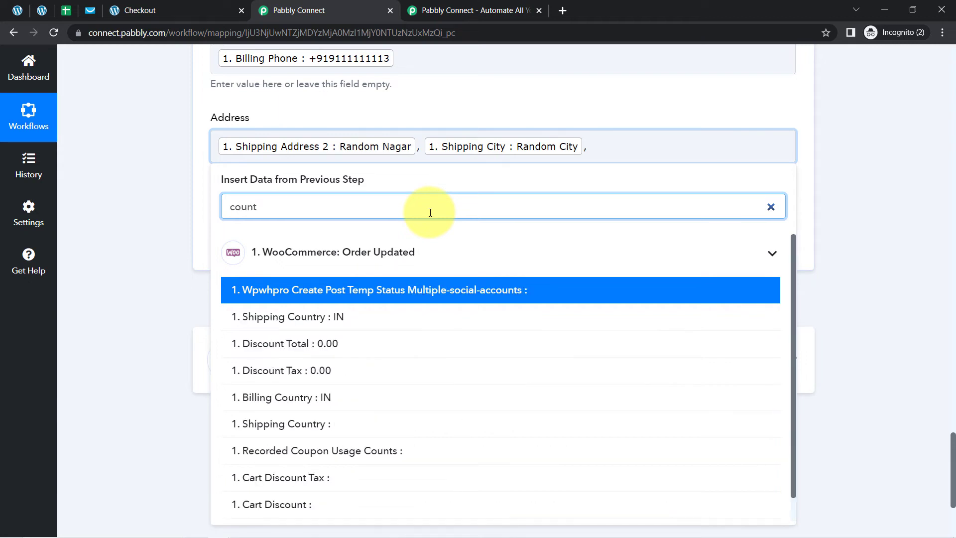
{"action": "left_click", "coordinate": [278, 319]}
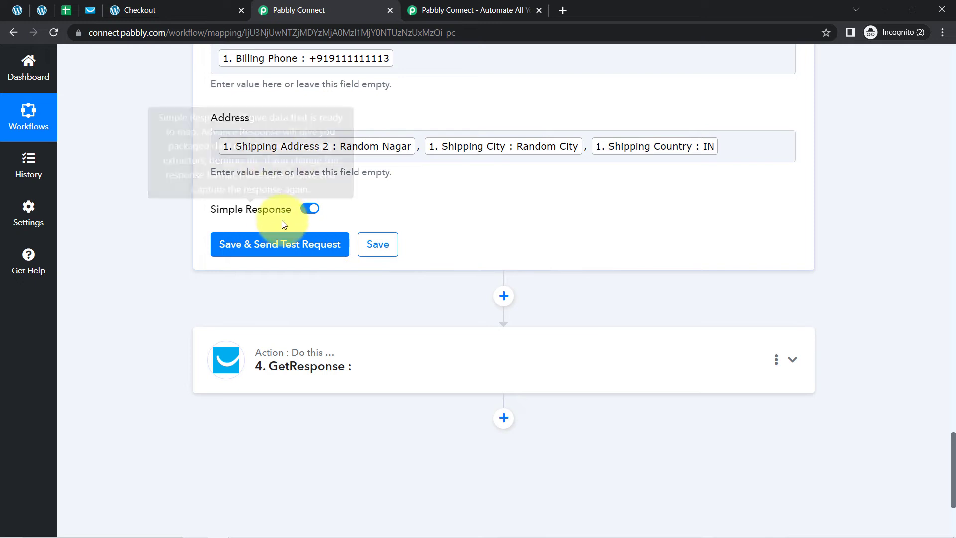
- Save the add-row action with a test request and check the new row in the WooCommerce Orders spreadsheet in Google Sheets
{"action": "left_click", "coordinate": [270, 245]}
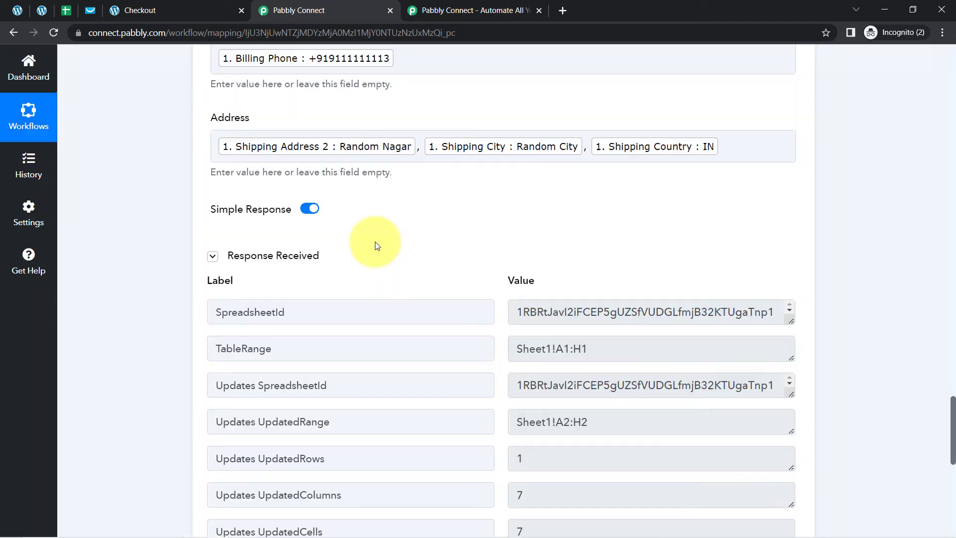
{"action": "left_click", "coordinate": [70, 11]}
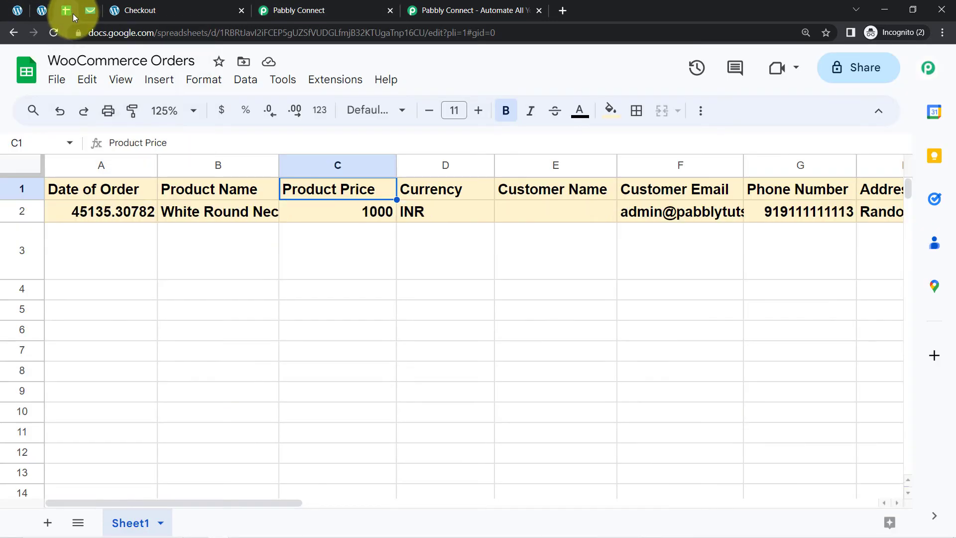
{"action": "left_click", "coordinate": [177, 309]}
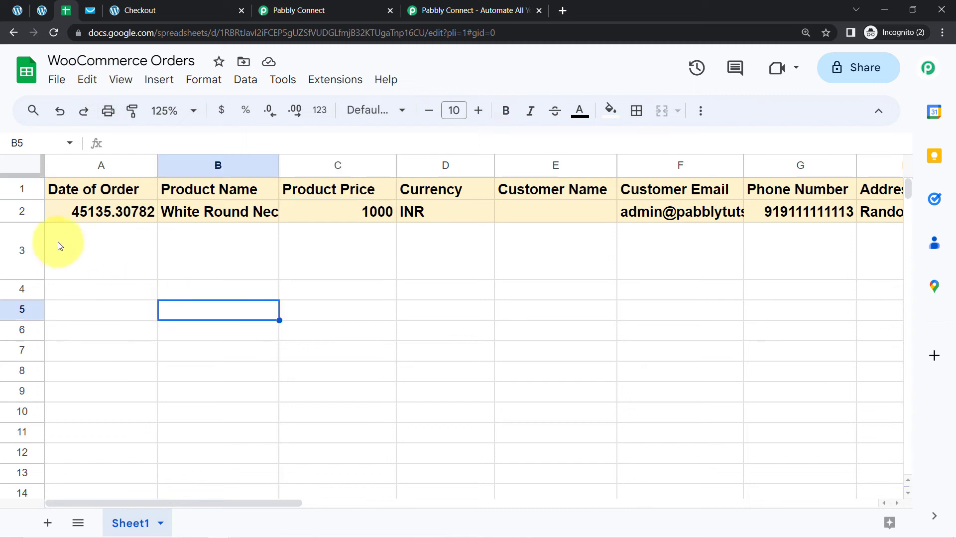
- Remove the fill colour from row 2 and left-align its cells
{"action": "left_click", "coordinate": [13, 218]}
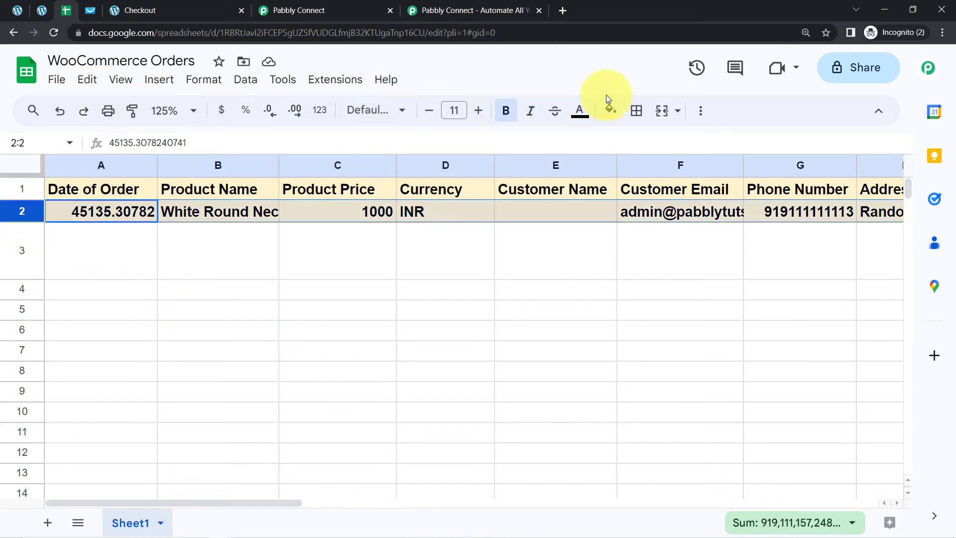
{"action": "left_click", "coordinate": [619, 116]}
{"action": "left_click", "coordinate": [630, 143]}
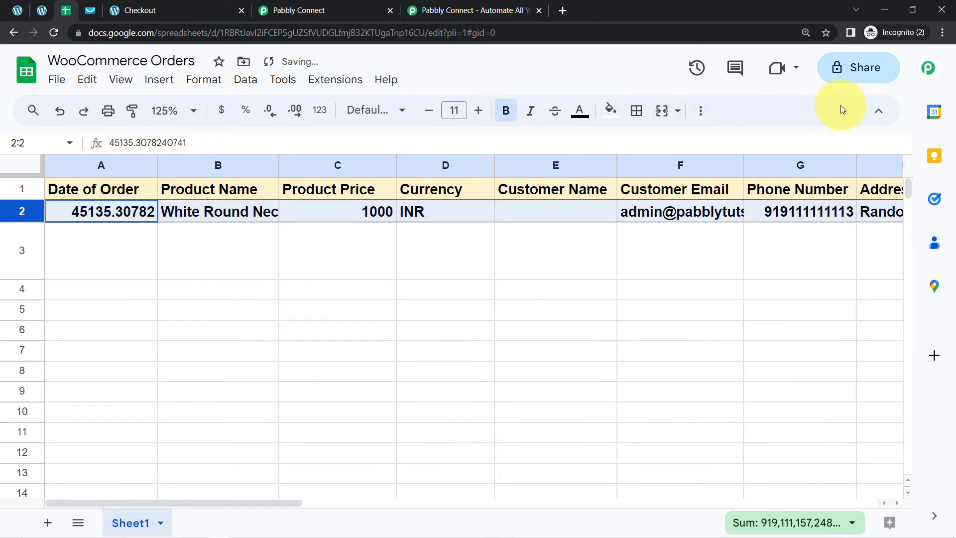
{"action": "left_click", "coordinate": [877, 111]}
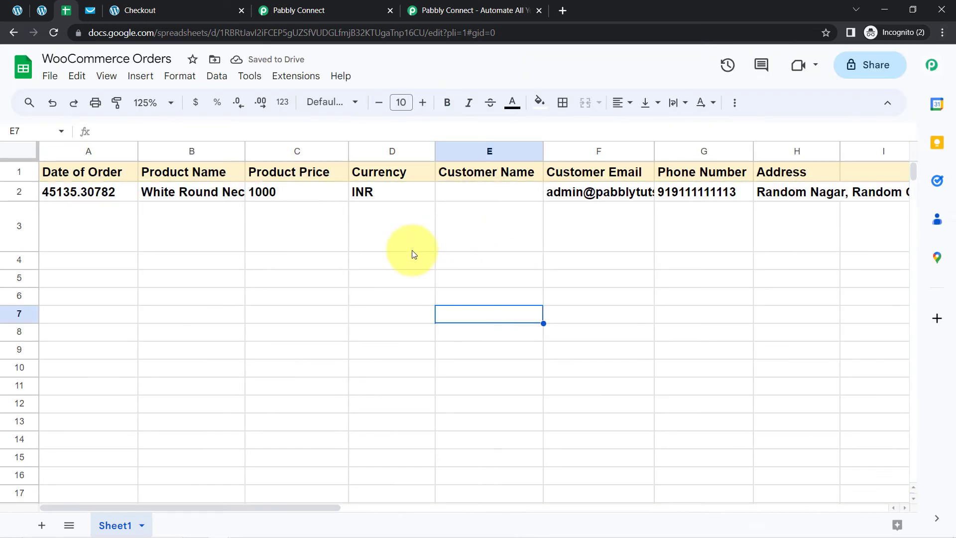
- Remove the bold formatting from row 2 and set its font size to 12
{"action": "left_click", "coordinate": [411, 250]}
{"action": "key", "text": "Left"}
{"action": "key", "text": "Left"}
{"action": "key", "text": "Left"}
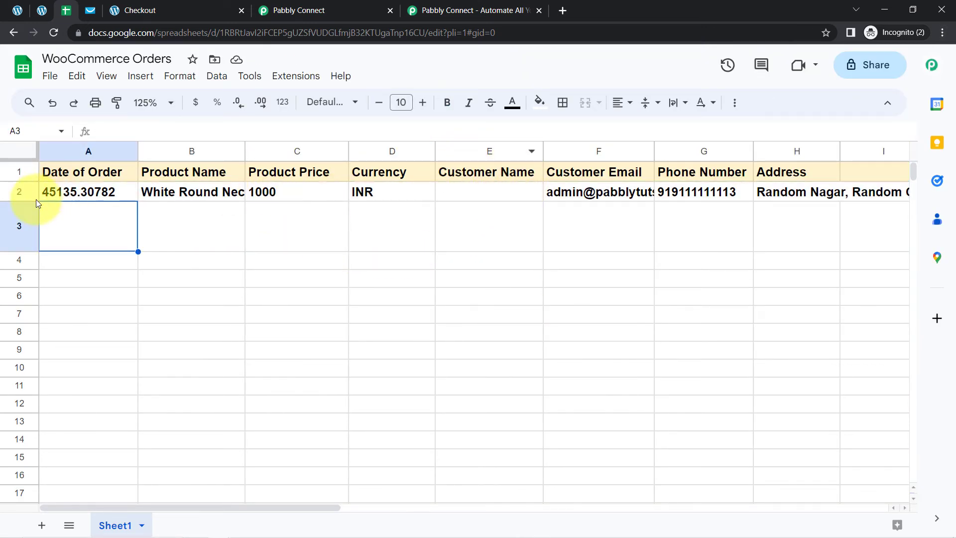
{"action": "left_click", "coordinate": [21, 192]}
{"action": "key", "text": "ctrl+b"}
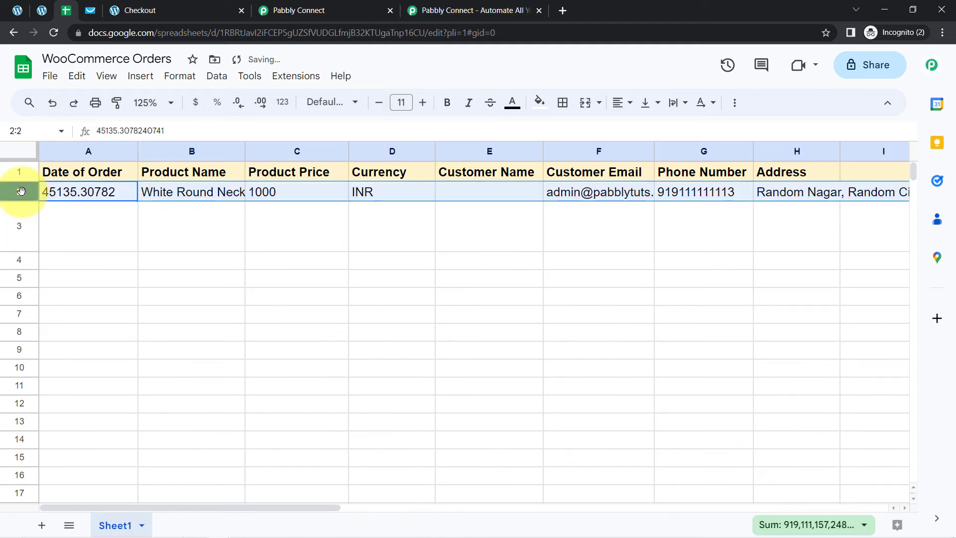
{"action": "left_click", "coordinate": [473, 276]}
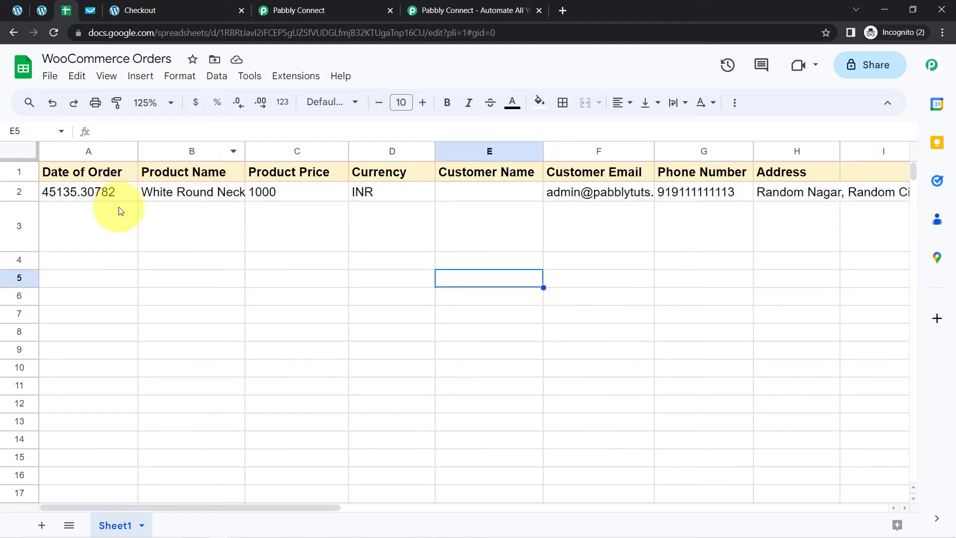
{"action": "left_click", "coordinate": [20, 193]}
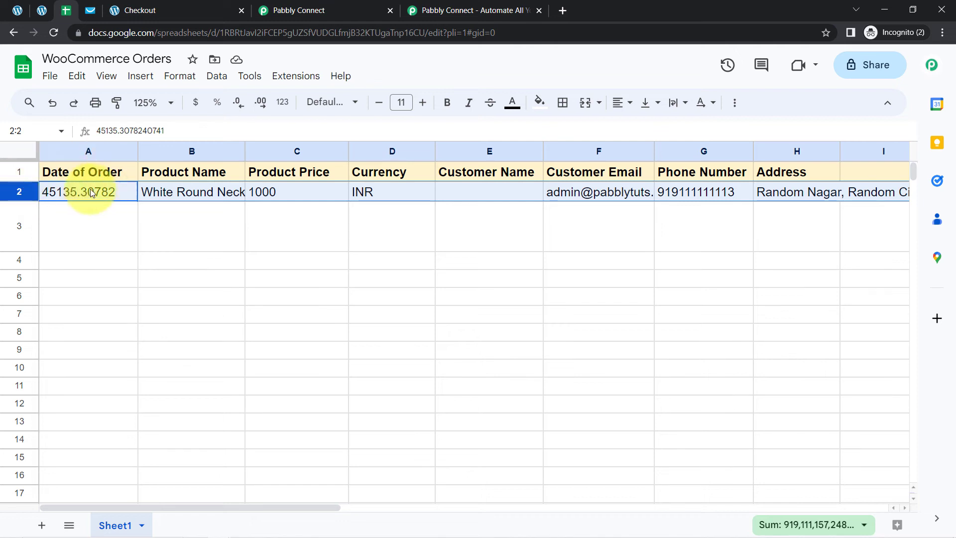
{"action": "left_click", "coordinate": [422, 103]}
{"action": "left_click", "coordinate": [273, 220]}
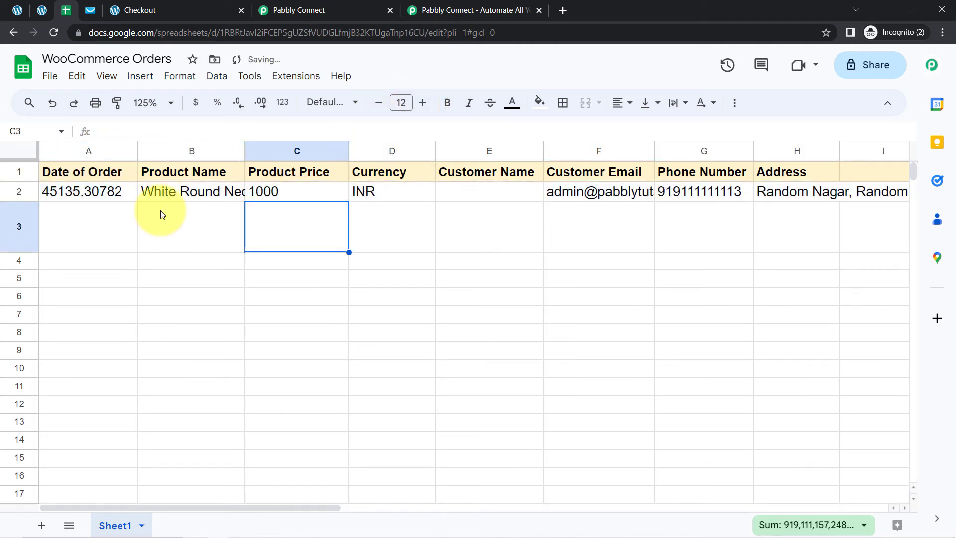
- Apply the Date time number format to the Date of Order column
{"action": "left_click", "coordinate": [80, 153]}
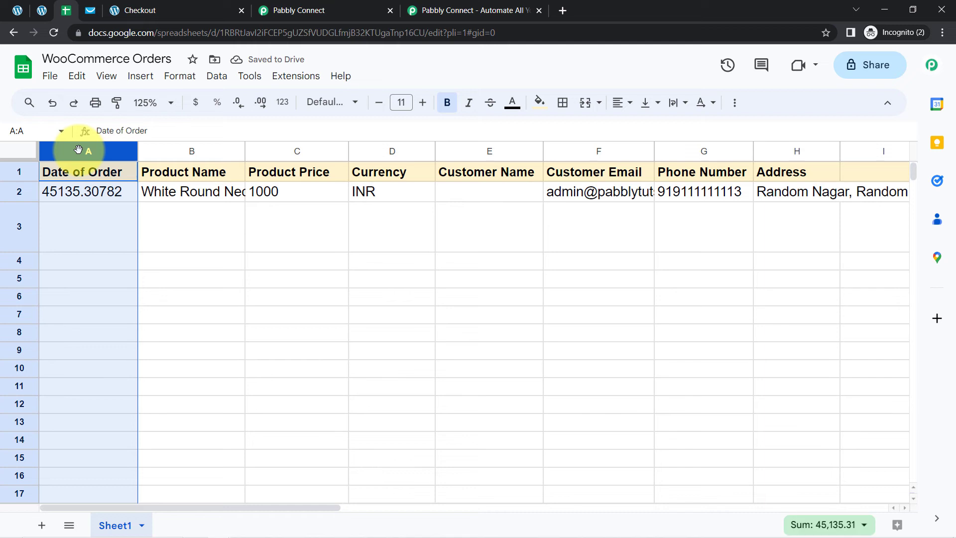
{"action": "left_click", "coordinate": [214, 80]}
{"action": "left_click", "coordinate": [175, 80]}
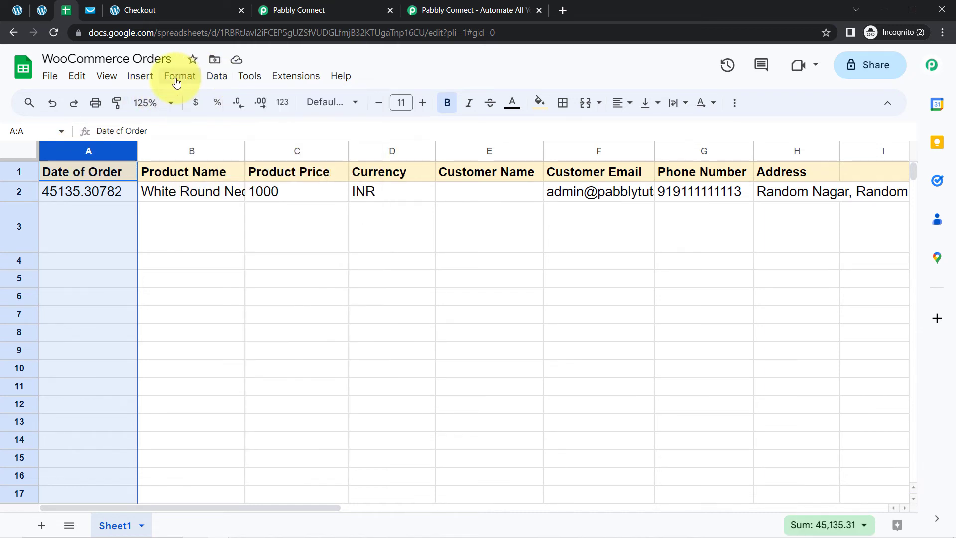
{"action": "left_click", "coordinate": [175, 79]}
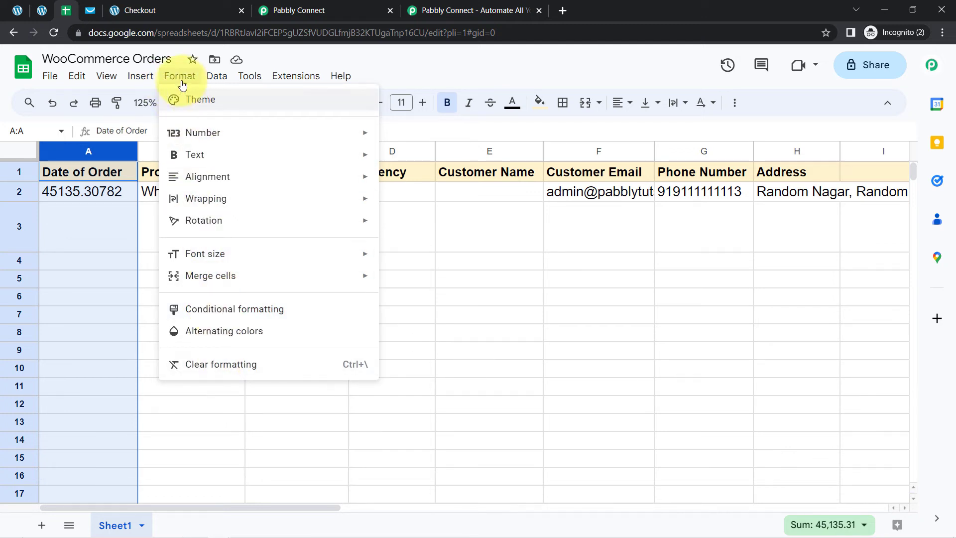
{"action": "mouse_move", "coordinate": [222, 132]}
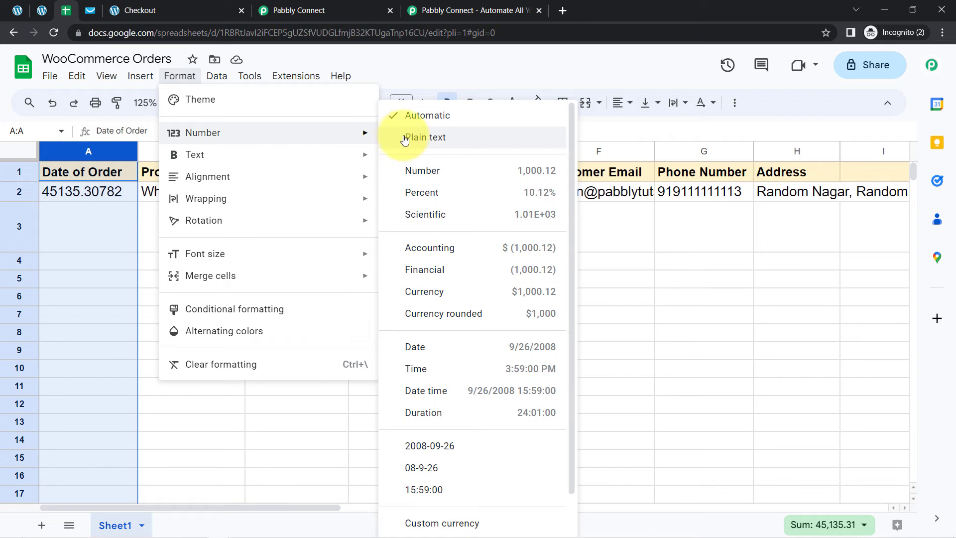
{"action": "scroll", "coordinate": [437, 464], "scroll_direction": "down", "scroll_amount": 1}
{"action": "scroll", "coordinate": [437, 465], "scroll_direction": "down", "scroll_amount": 1}
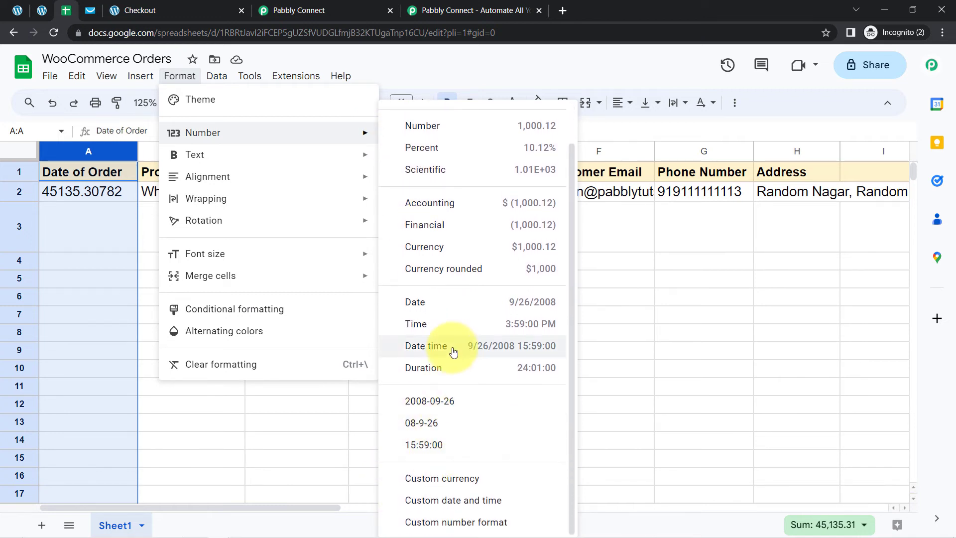
{"action": "left_click", "coordinate": [456, 351]}
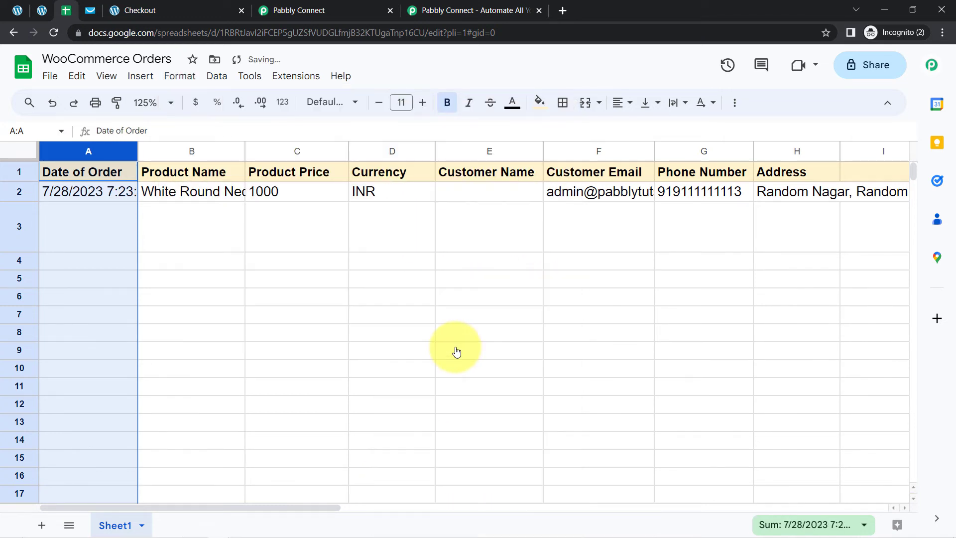
{"action": "left_click", "coordinate": [186, 303]}
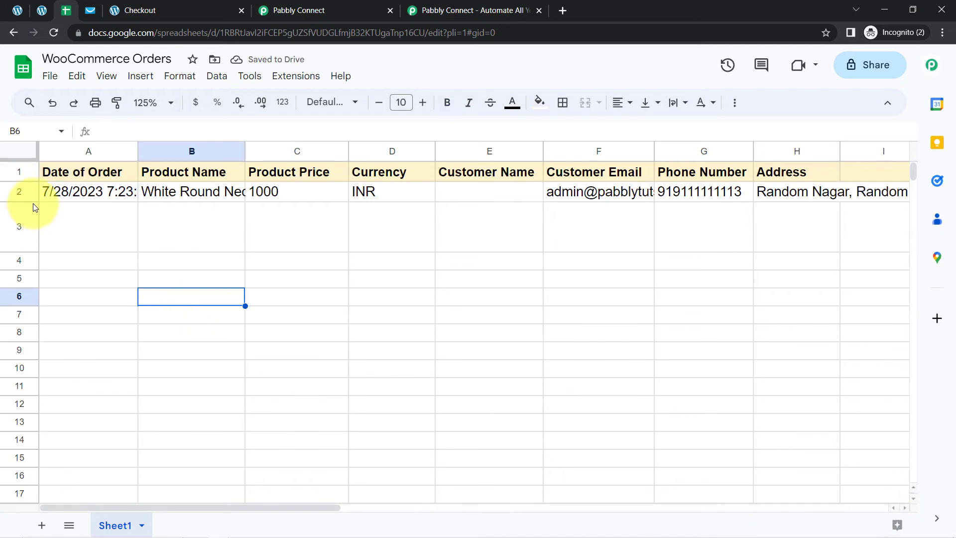
- Examine the custom date and time format options for the Date of Order column without applying any
{"action": "left_click", "coordinate": [78, 154]}
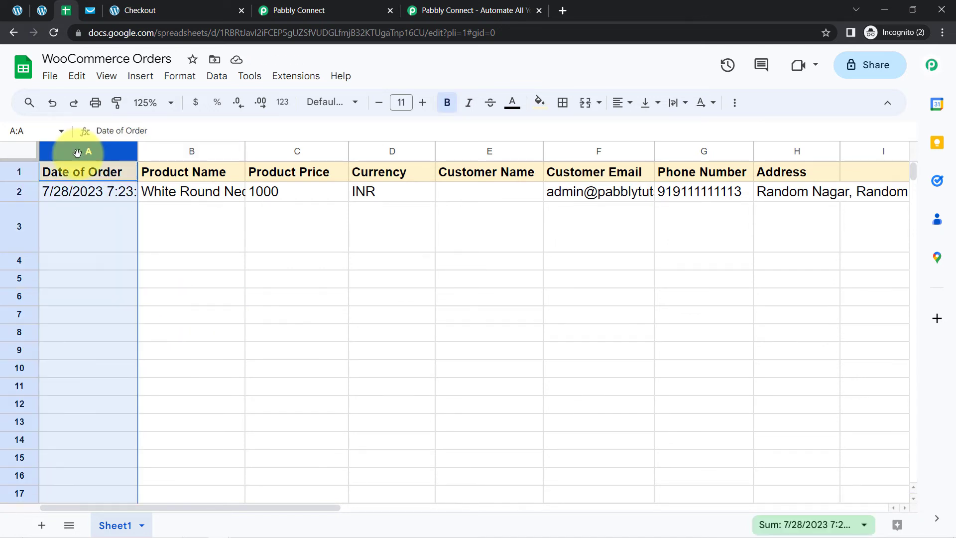
{"action": "left_click", "coordinate": [183, 81]}
{"action": "mouse_move", "coordinate": [342, 136]}
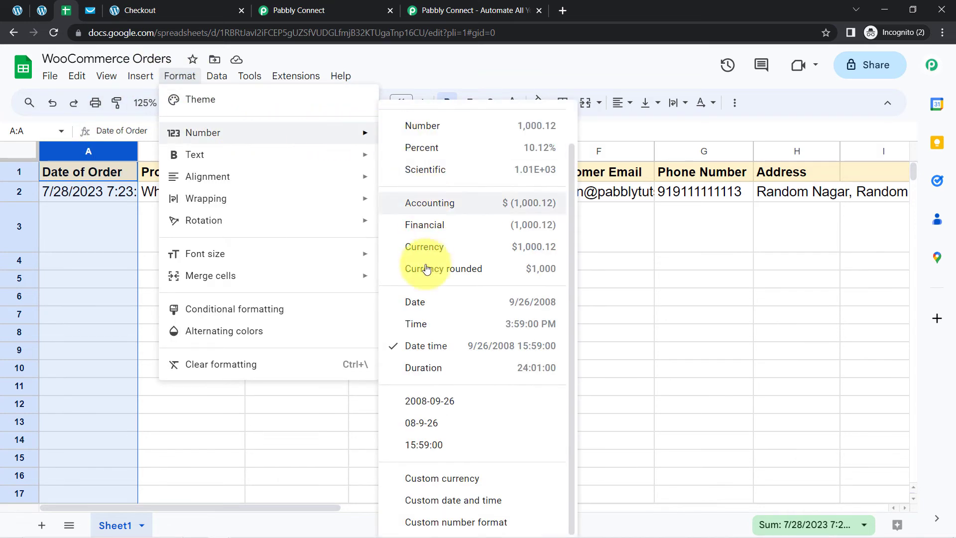
{"action": "left_click", "coordinate": [433, 501]}
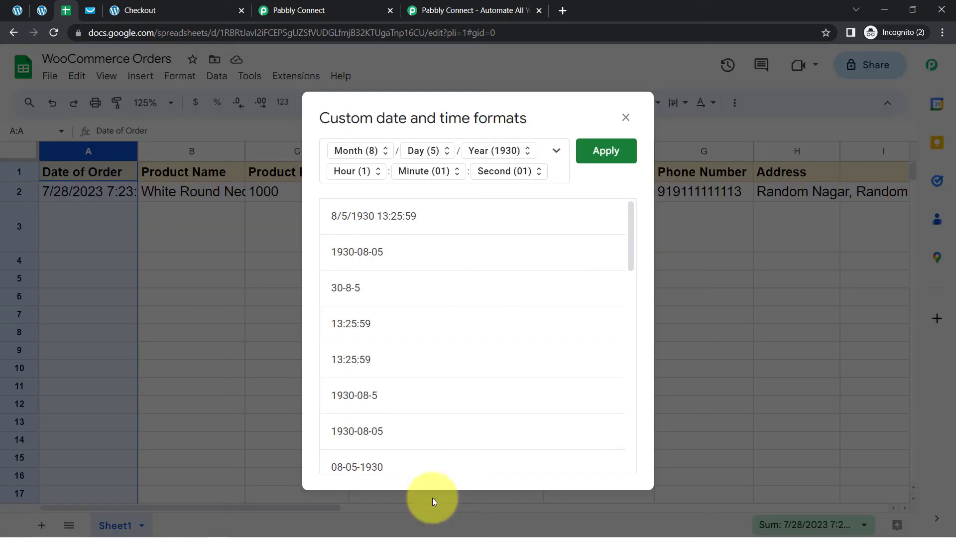
{"action": "left_click", "coordinate": [358, 152]}
{"action": "left_click", "coordinate": [335, 131]}
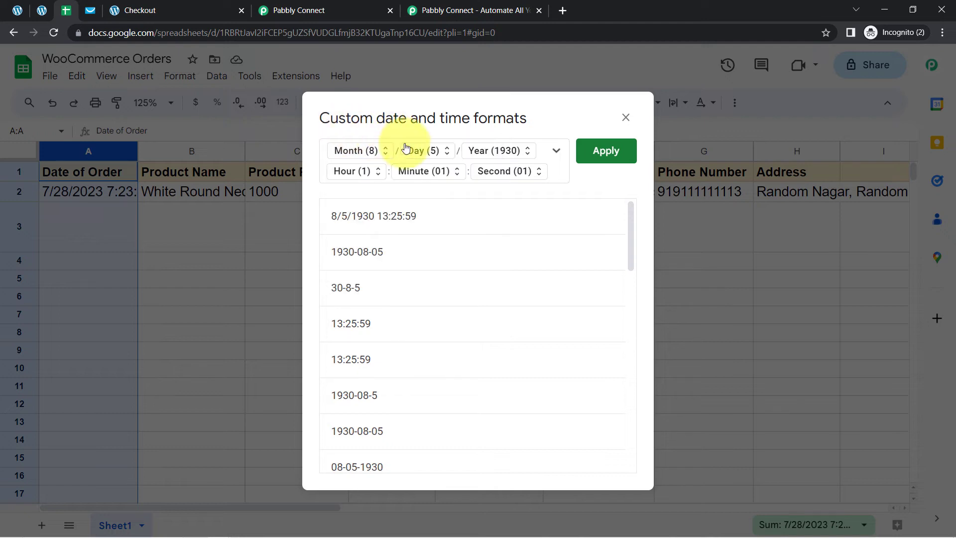
{"action": "left_click", "coordinate": [557, 152]}
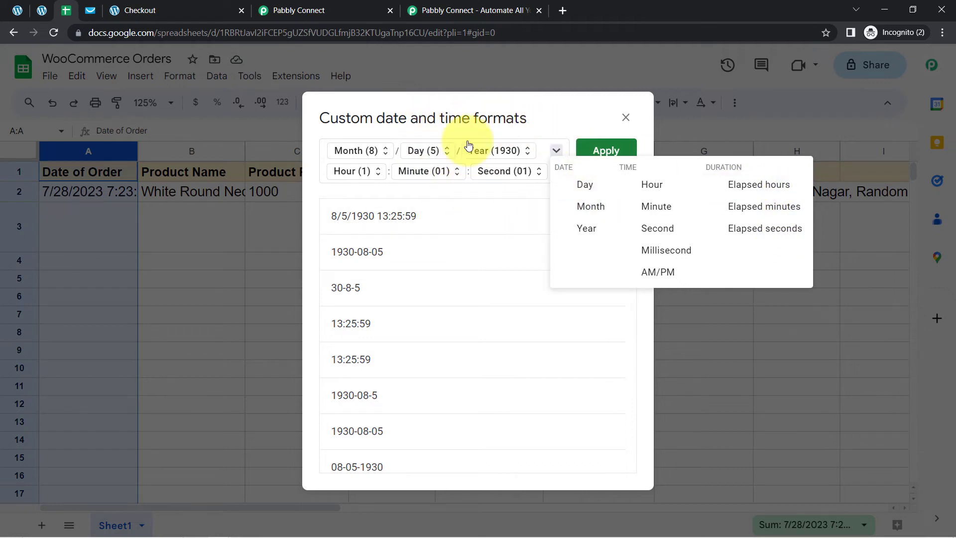
{"action": "left_click", "coordinate": [626, 119]}
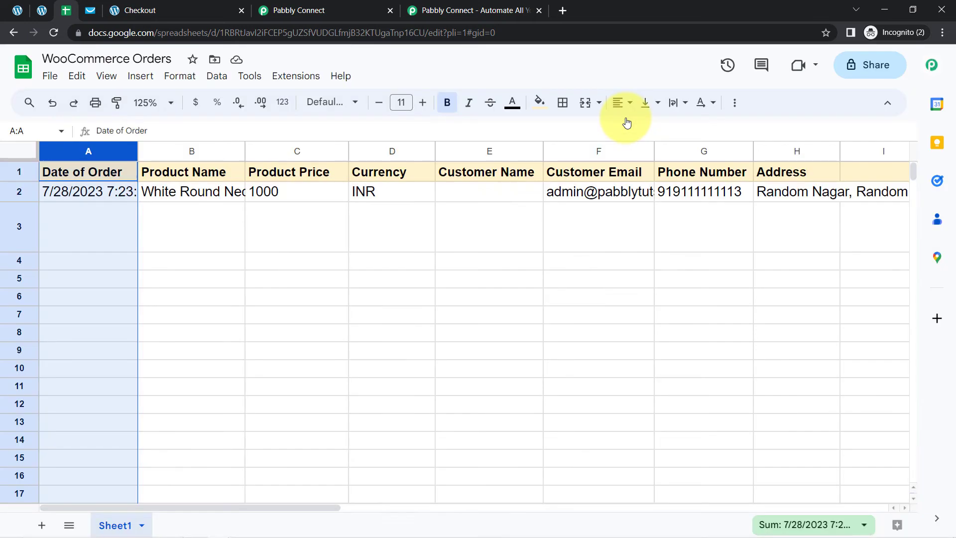
{"action": "left_click", "coordinate": [357, 269]}
- In Pabbly Connect's add-row action, map the empty Customer Name field to Shipping First Name and Shipping Last Name
{"action": "left_click", "coordinate": [479, 196]}
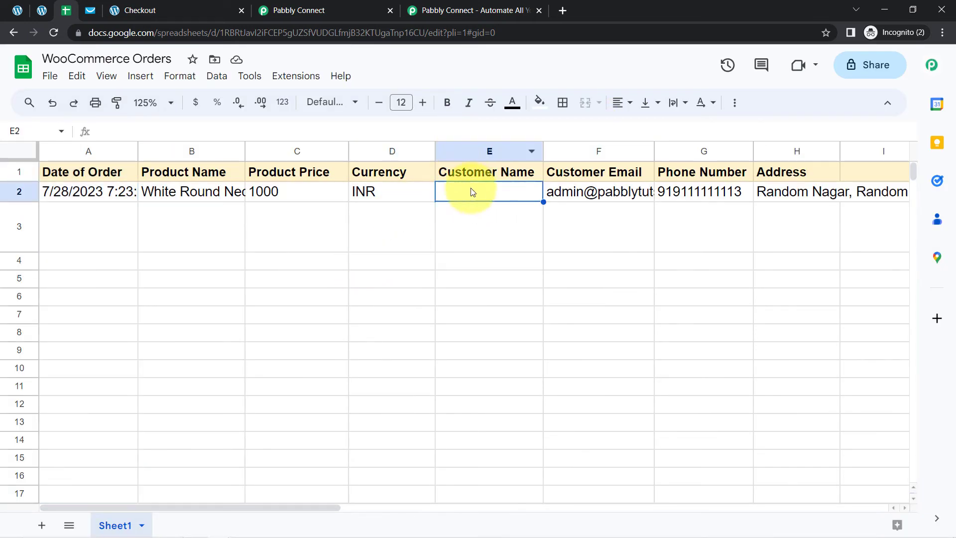
{"action": "left_click", "coordinate": [279, 10]}
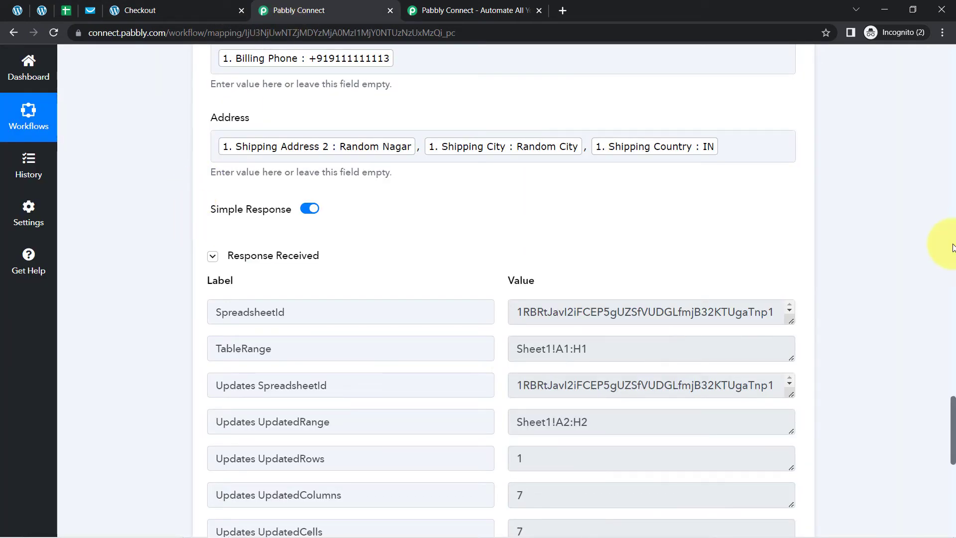
{"action": "left_click_drag", "start_coordinate": [952, 409], "coordinate": [944, 371]}
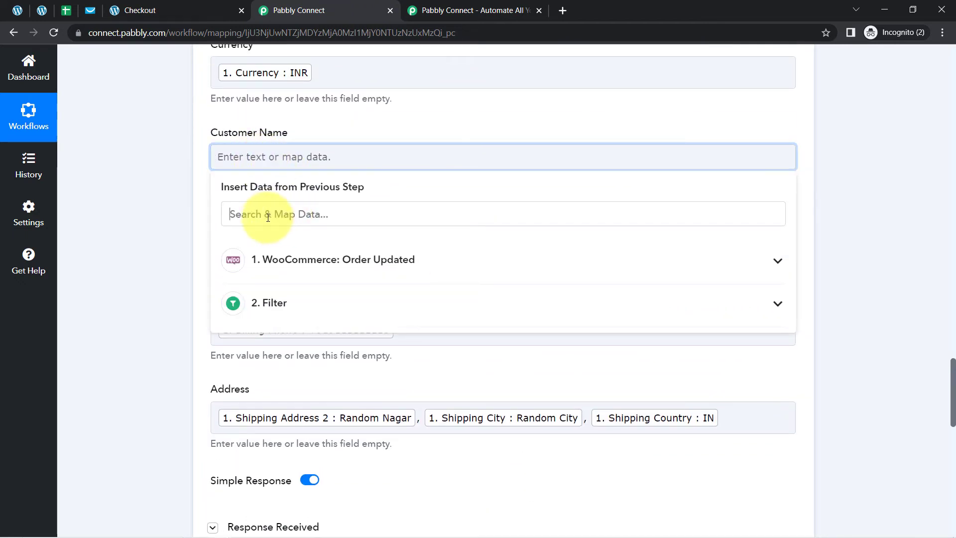
{"action": "left_click", "coordinate": [264, 216]}
{"action": "type", "text": "dumm"}
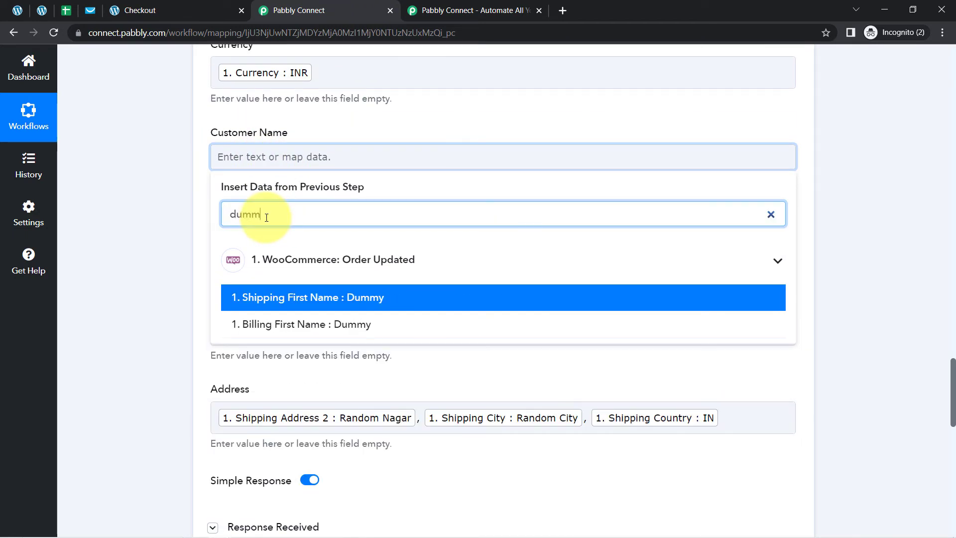
{"action": "left_click", "coordinate": [309, 294]}
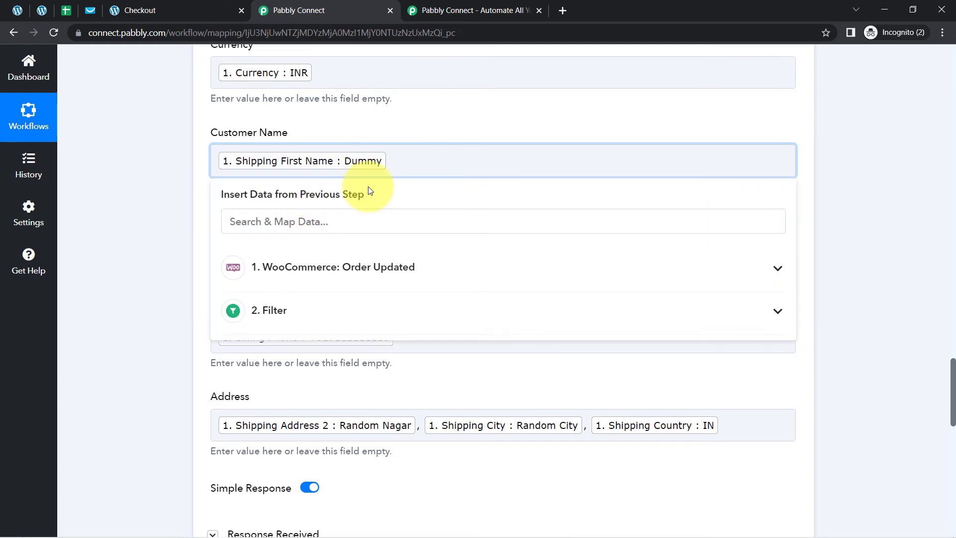
{"action": "left_click", "coordinate": [308, 218]}
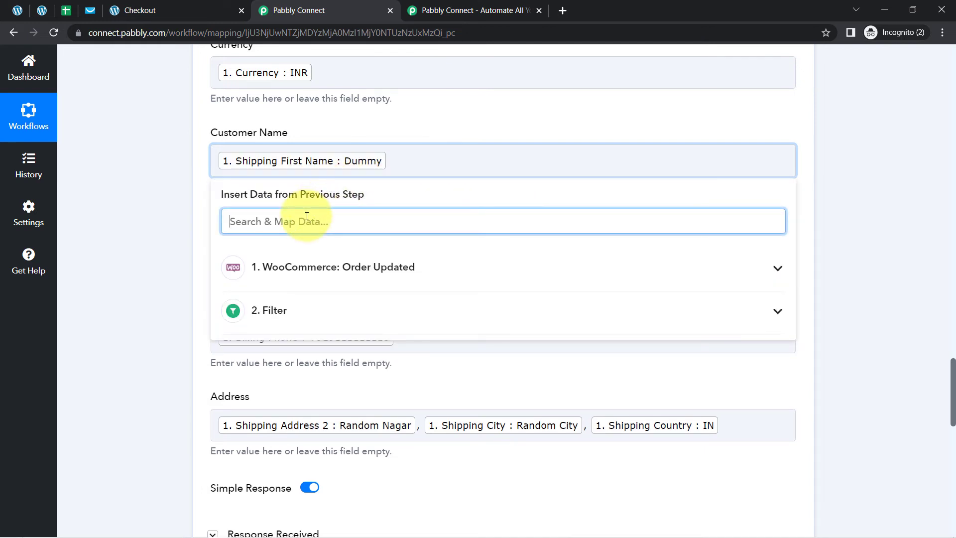
{"action": "type", "text": "cus"}
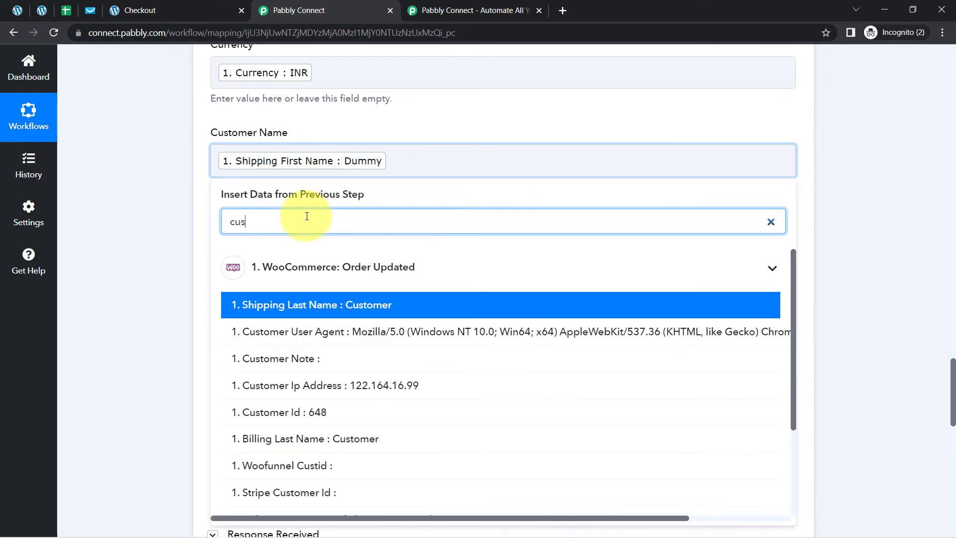
{"action": "left_click", "coordinate": [284, 305]}
{"action": "left_click", "coordinate": [177, 324]}
- Save the updated add-row action with a test request and check the new row in the WooCommerce Orders sheet
{"action": "scroll", "coordinate": [154, 437], "scroll_direction": "down", "scroll_amount": 6}
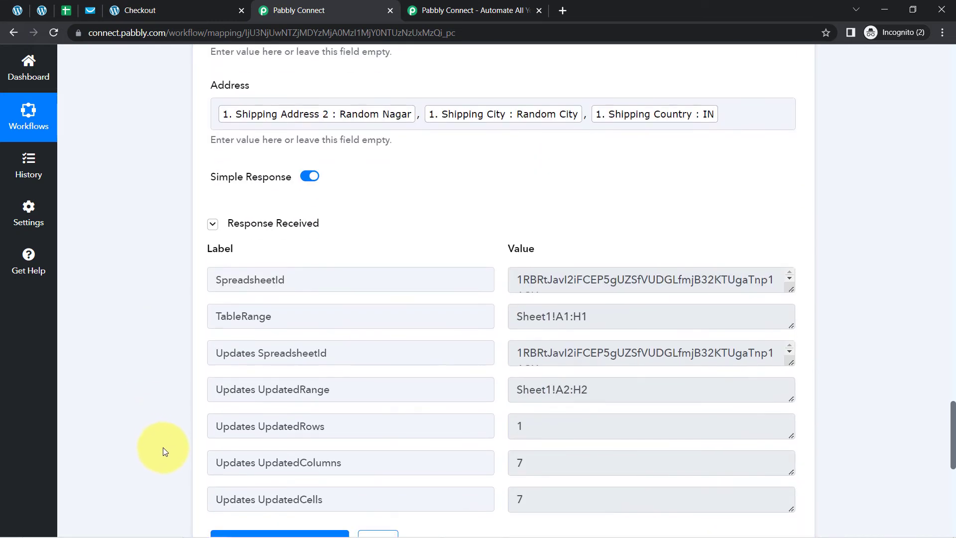
{"action": "scroll", "coordinate": [184, 445], "scroll_direction": "down", "scroll_amount": 3}
{"action": "left_click", "coordinate": [256, 419]}
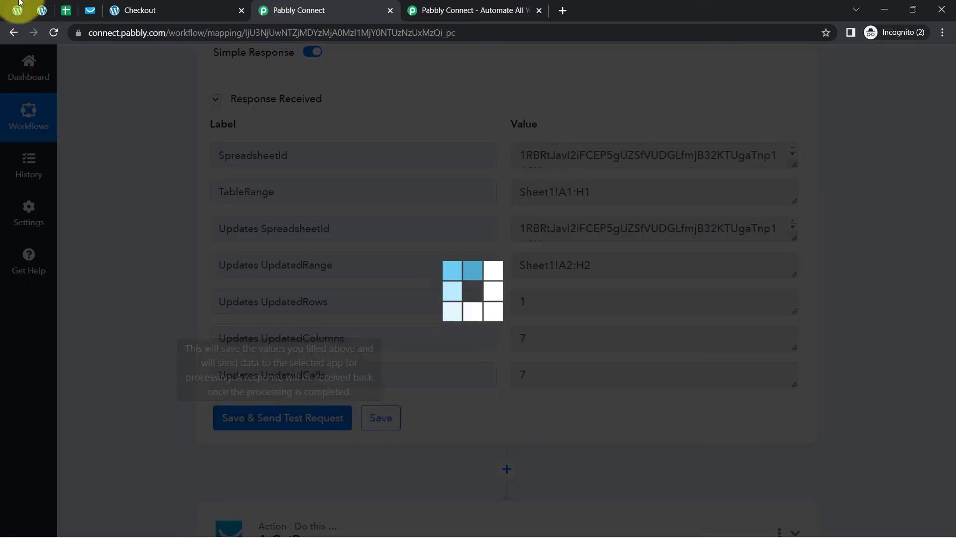
{"action": "left_click", "coordinate": [65, 11]}
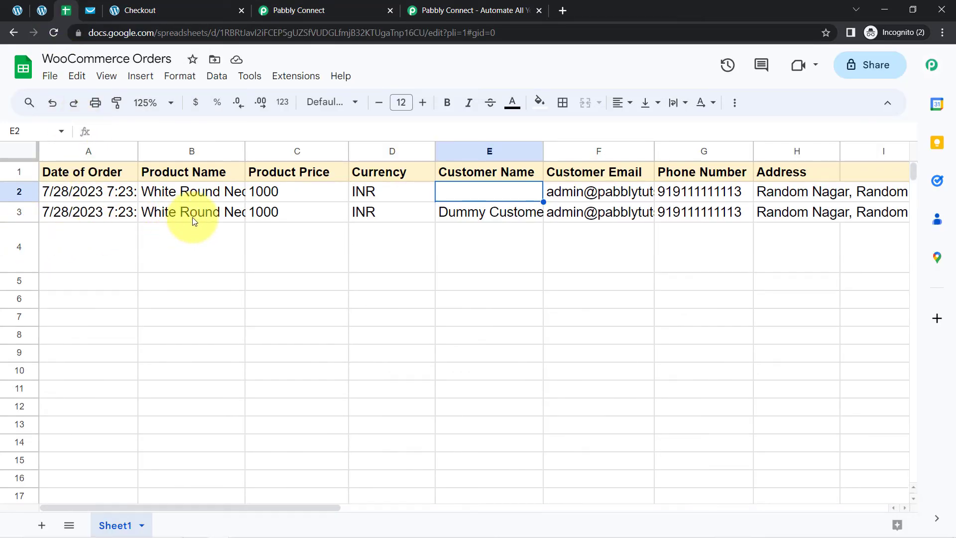
- Delete row 2, which lacks a customer name, and widen the Customer Name column to fit the full name
{"action": "left_click", "coordinate": [18, 193]}
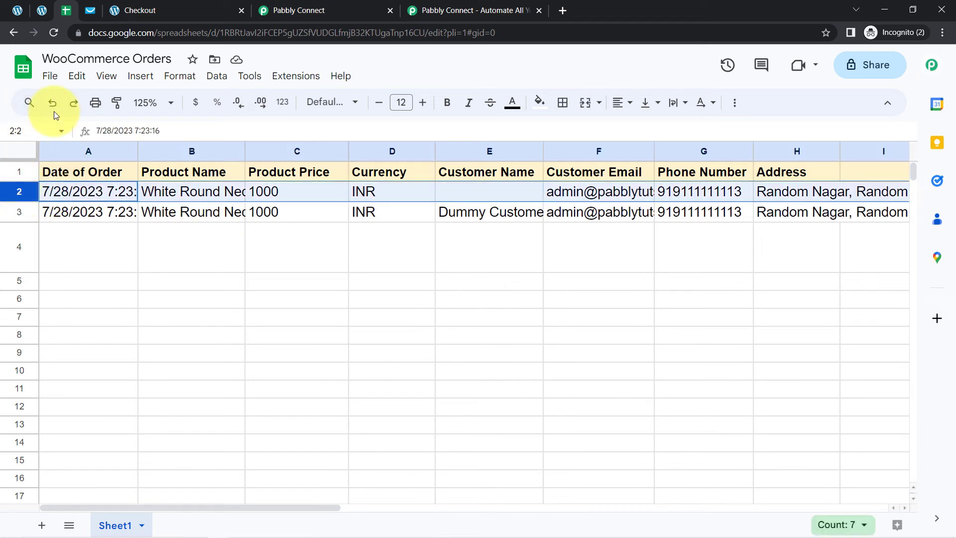
{"action": "left_click", "coordinate": [76, 76]}
{"action": "mouse_move", "coordinate": [124, 281]}
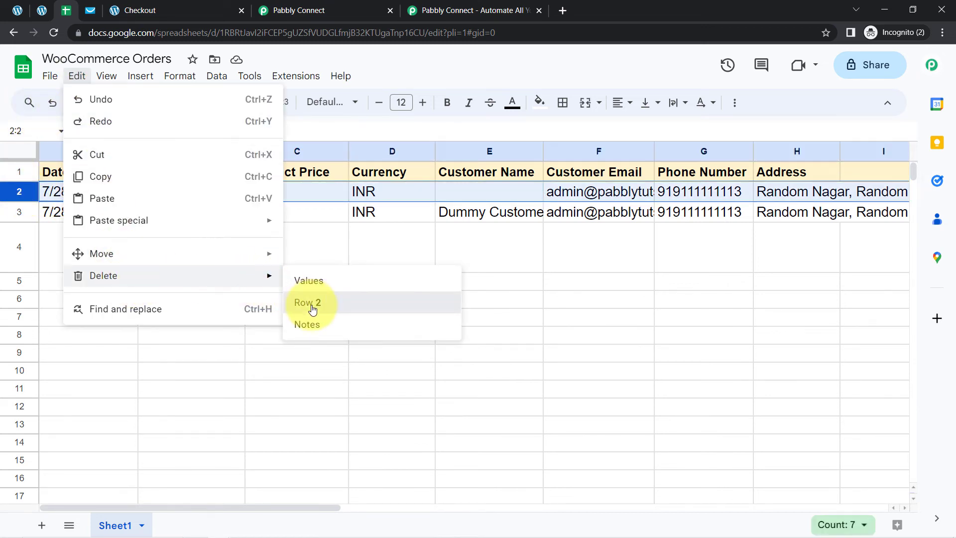
{"action": "left_click", "coordinate": [313, 310]}
{"action": "left_click", "coordinate": [508, 261]}
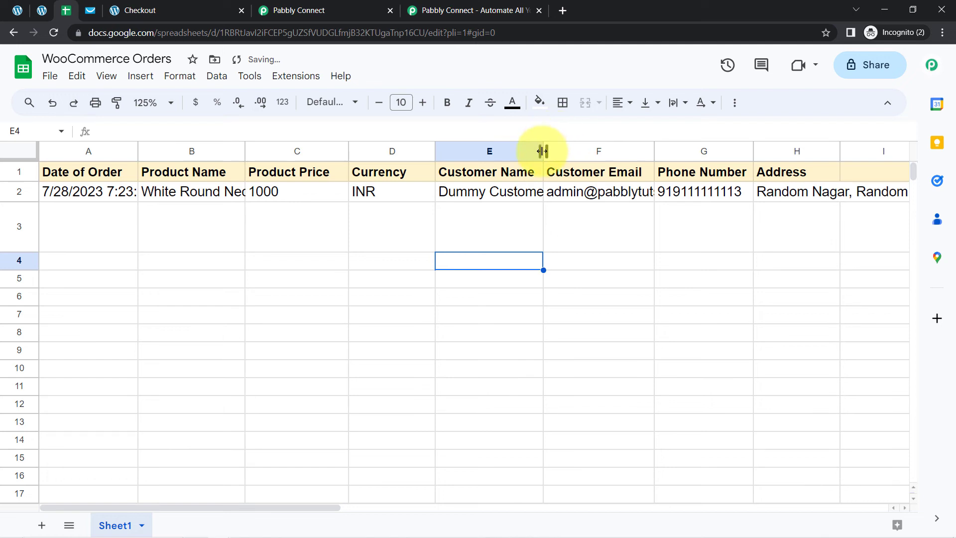
{"action": "left_click_drag", "start_coordinate": [542, 151], "coordinate": [581, 151]}
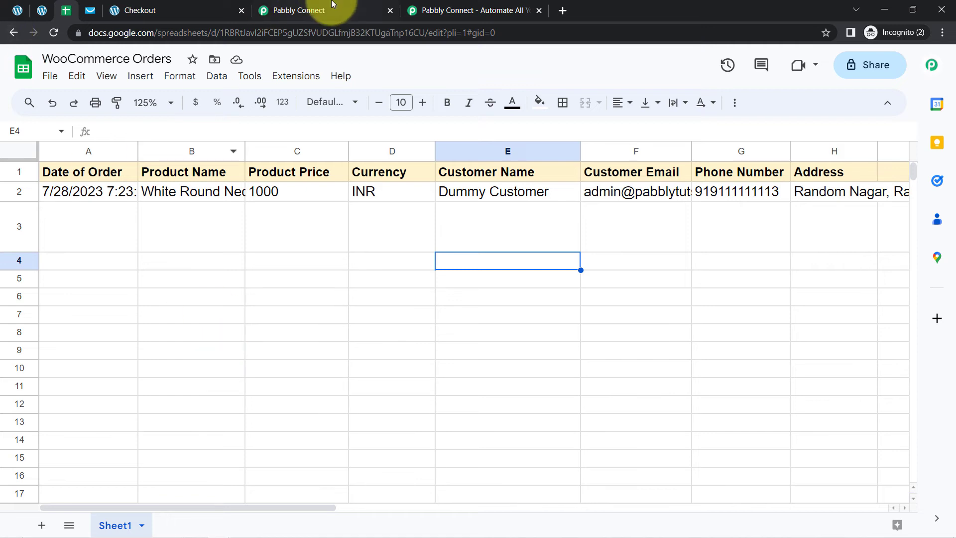
- Return to the Pabbly Connect workflow, closing the Checkout page, and set the GetResponse action event to Create Contact
{"action": "left_click", "coordinate": [319, 9]}
{"action": "left_click", "coordinate": [241, 10]}
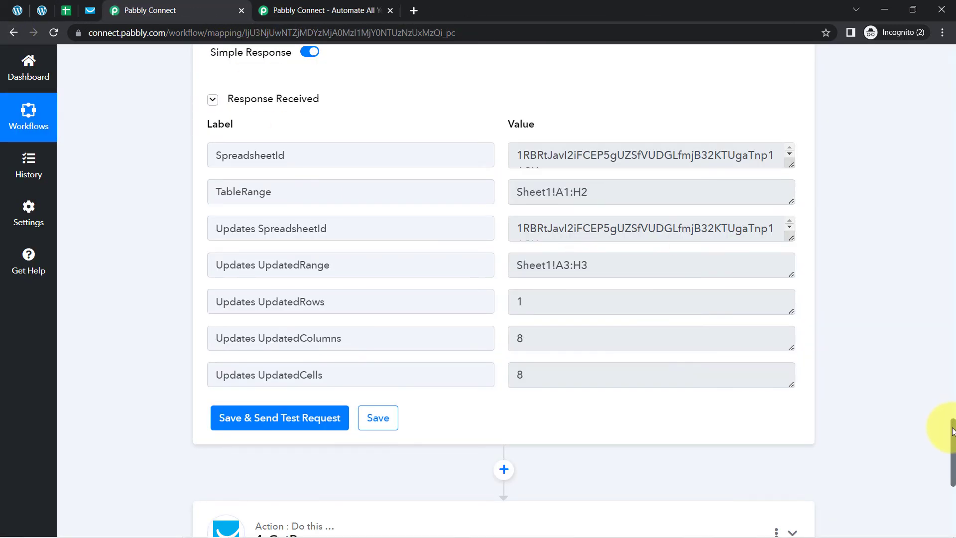
{"action": "left_click_drag", "start_coordinate": [953, 432], "coordinate": [952, 479]}
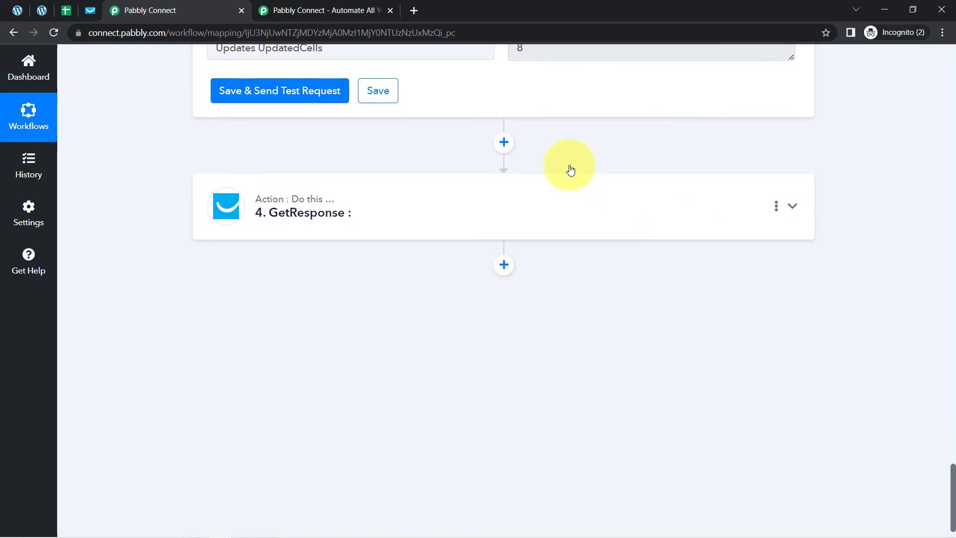
{"action": "left_click", "coordinate": [321, 209]}
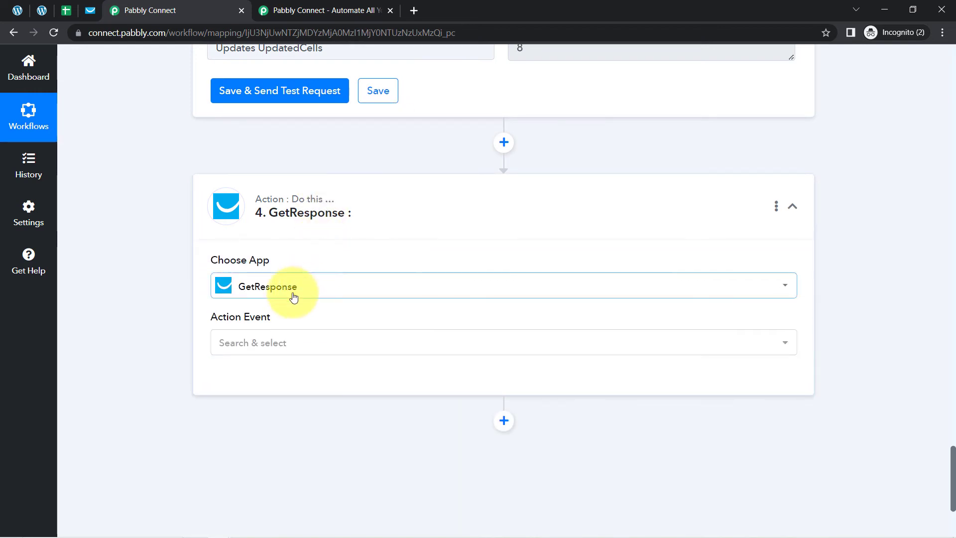
{"action": "left_click", "coordinate": [255, 343]}
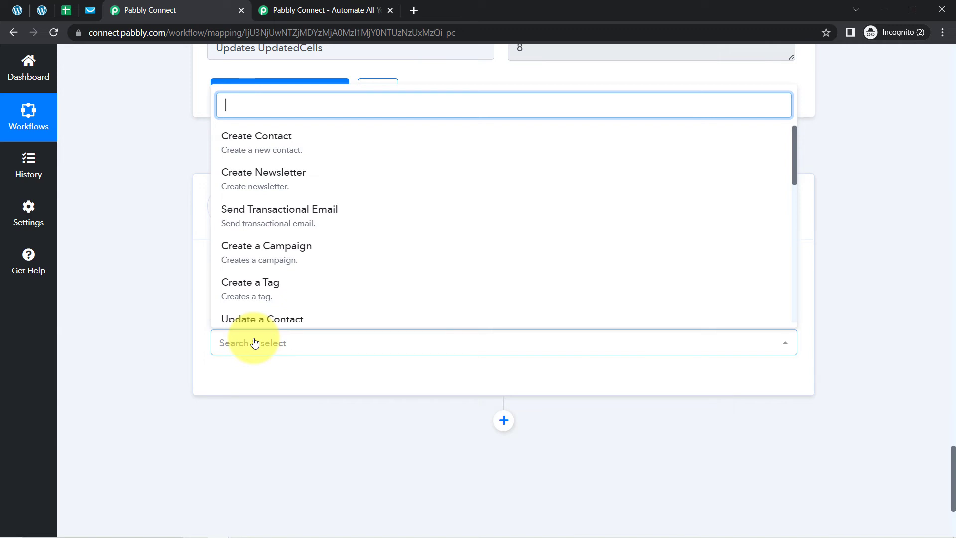
{"action": "left_click", "coordinate": [281, 148]}
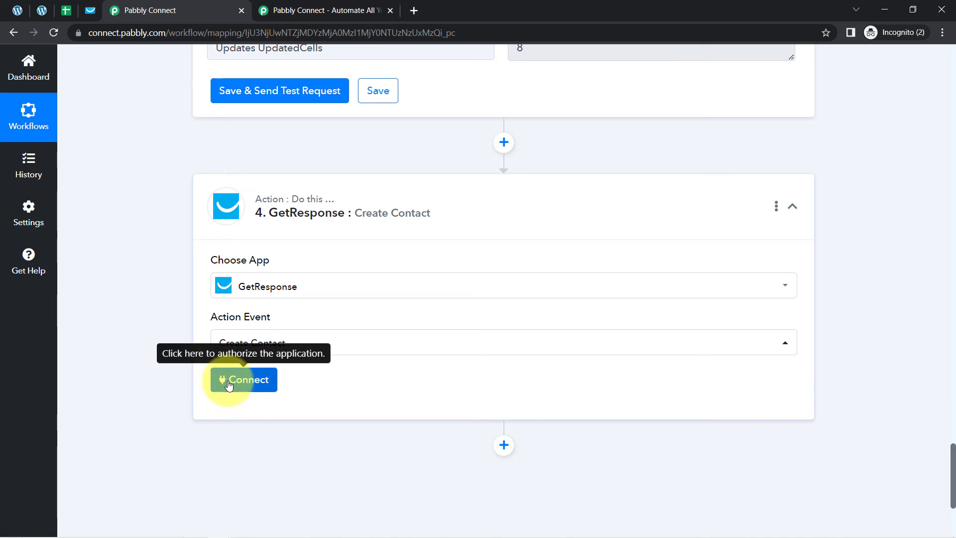
- Start connecting the GetResponse account to the Create Contact action with a new connection that requires an API key
{"action": "left_click", "coordinate": [228, 385]}
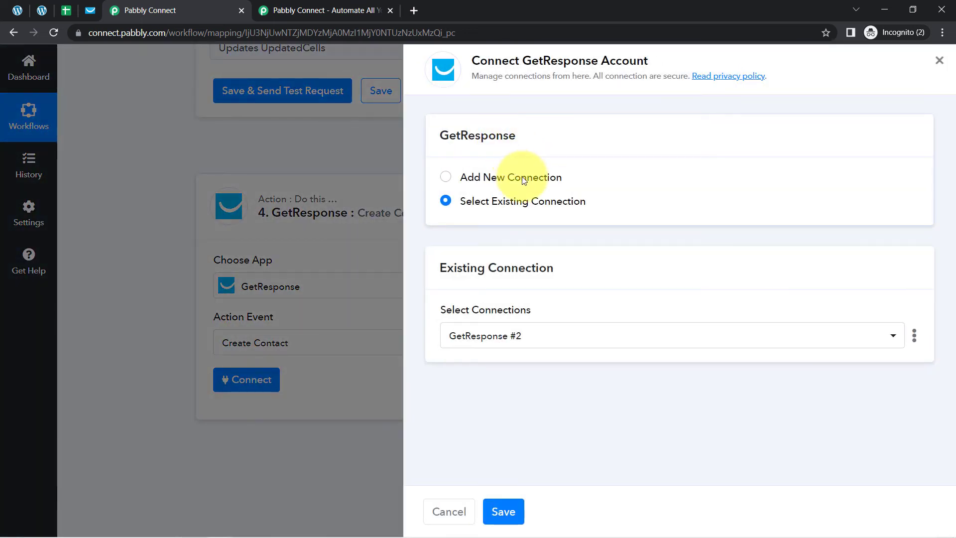
{"action": "left_click", "coordinate": [522, 178]}
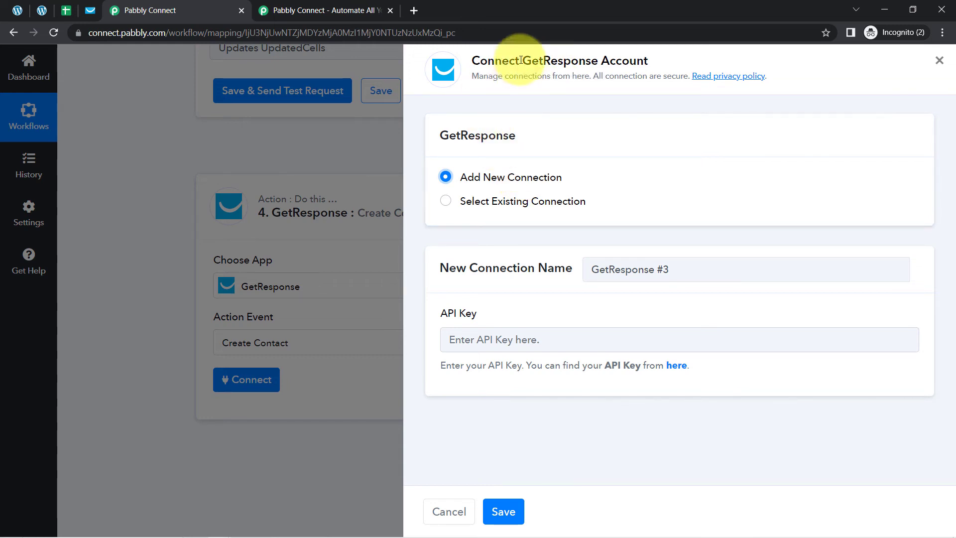
{"action": "left_click_drag", "start_coordinate": [521, 60], "coordinate": [636, 61]}
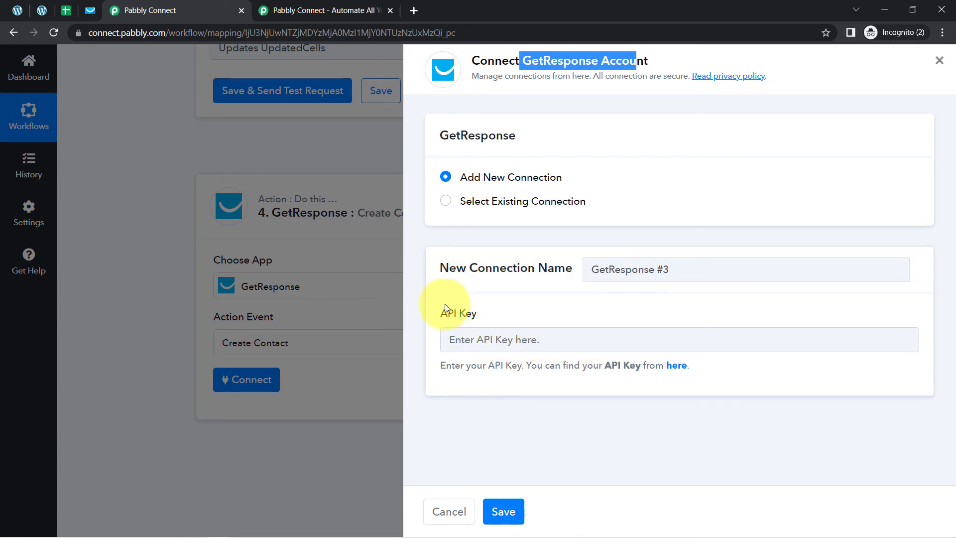
{"action": "left_click_drag", "start_coordinate": [447, 313], "coordinate": [477, 314]}
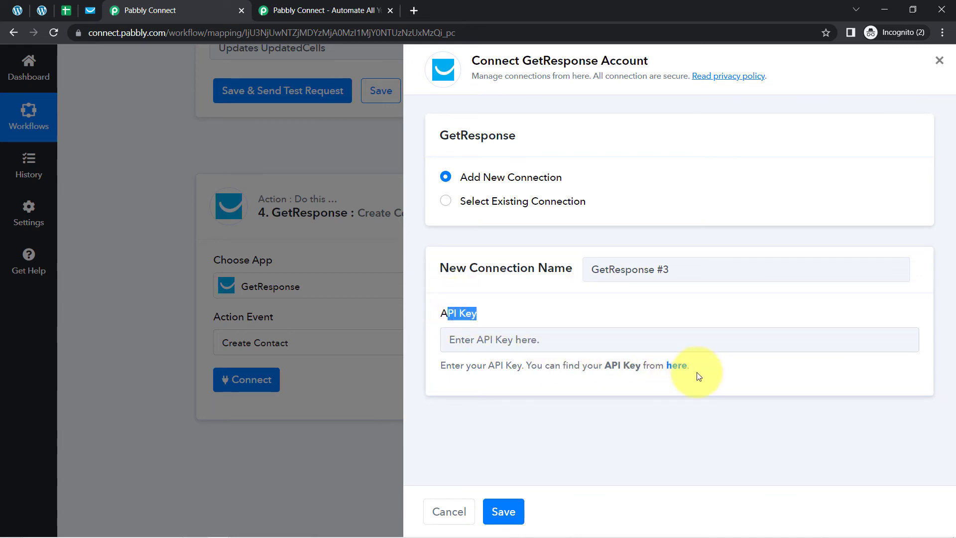
- Open the GetResponse API page from the connection form, copy the API key named first api, and return to Pabbly Connect
{"action": "right_click", "coordinate": [676, 367]}
{"action": "left_click", "coordinate": [690, 374]}
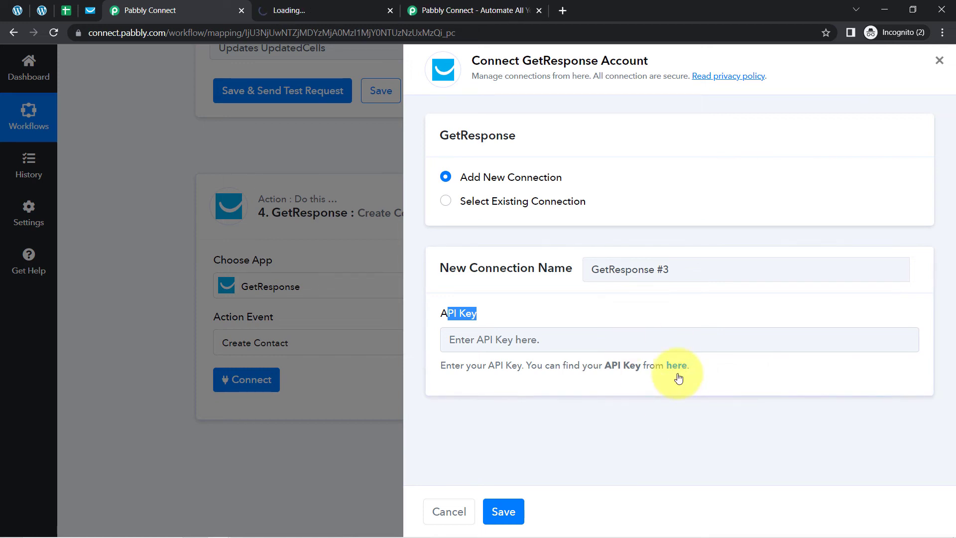
{"action": "left_click", "coordinate": [333, 4]}
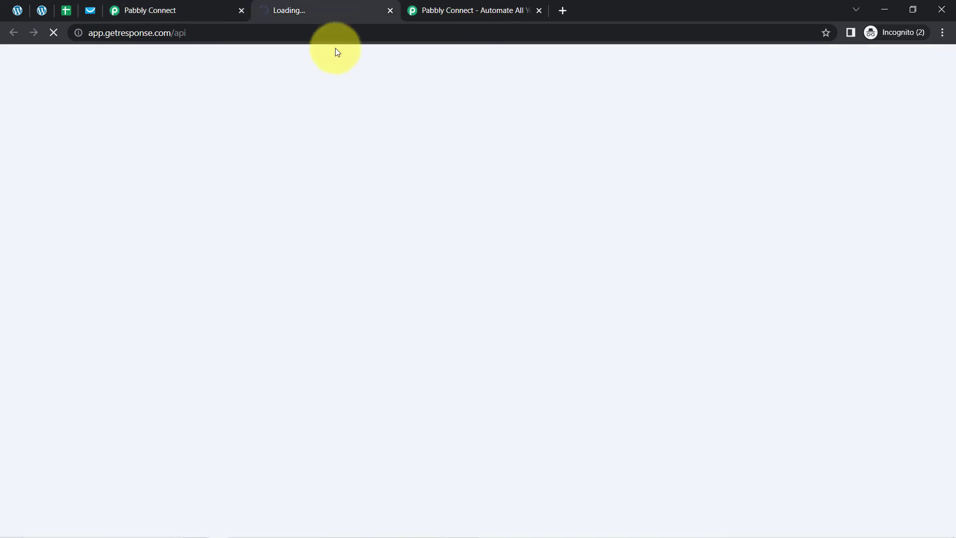
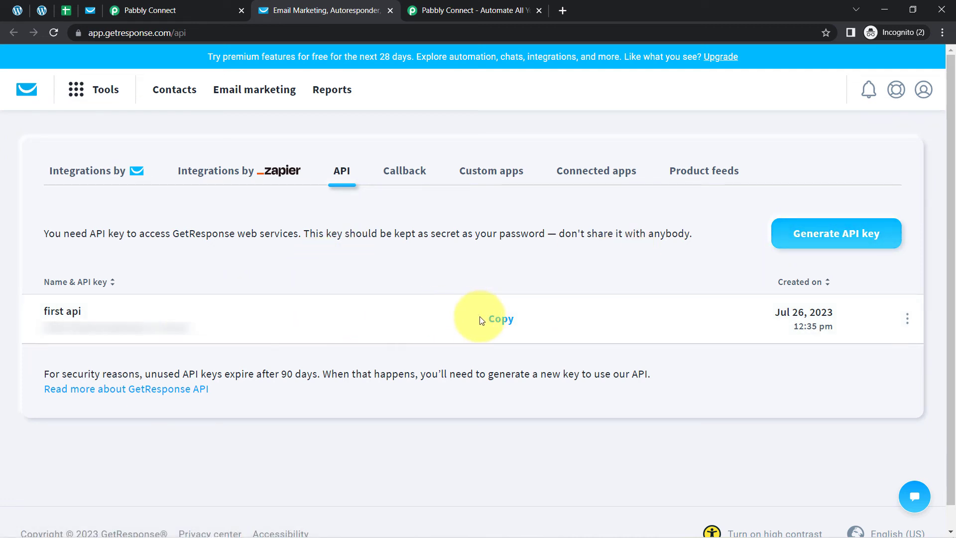
{"action": "left_click", "coordinate": [501, 319]}
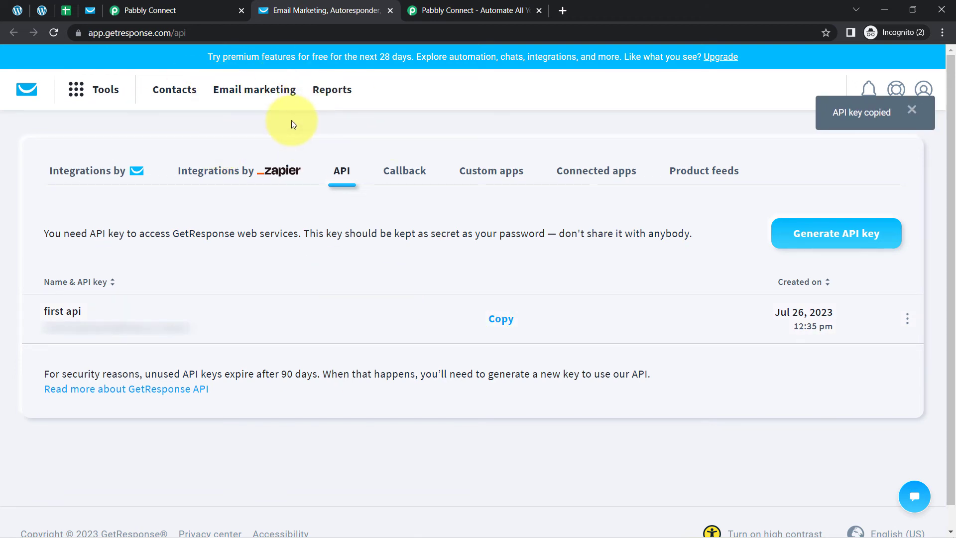
{"action": "left_click", "coordinate": [794, 233]}
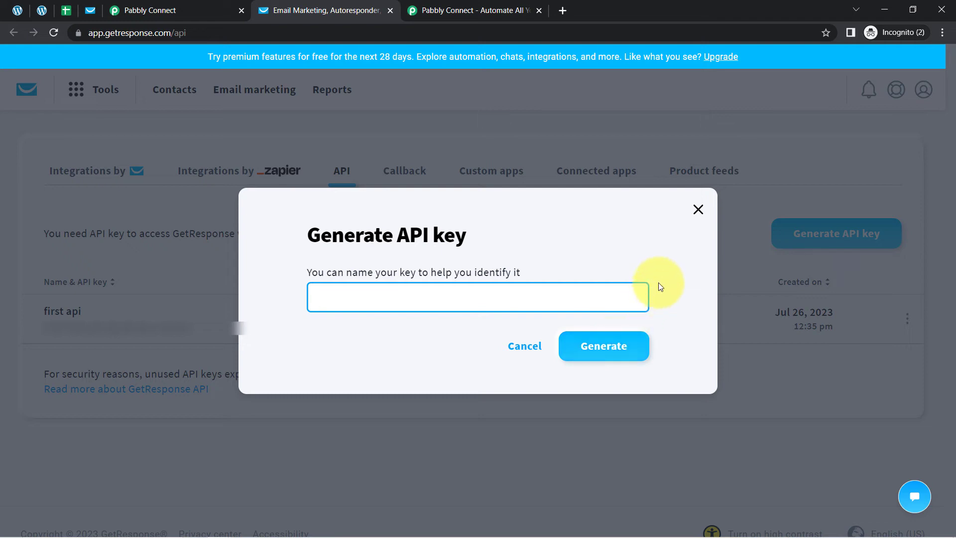
{"action": "left_click", "coordinate": [698, 209]}
{"action": "left_click", "coordinate": [180, 5]}
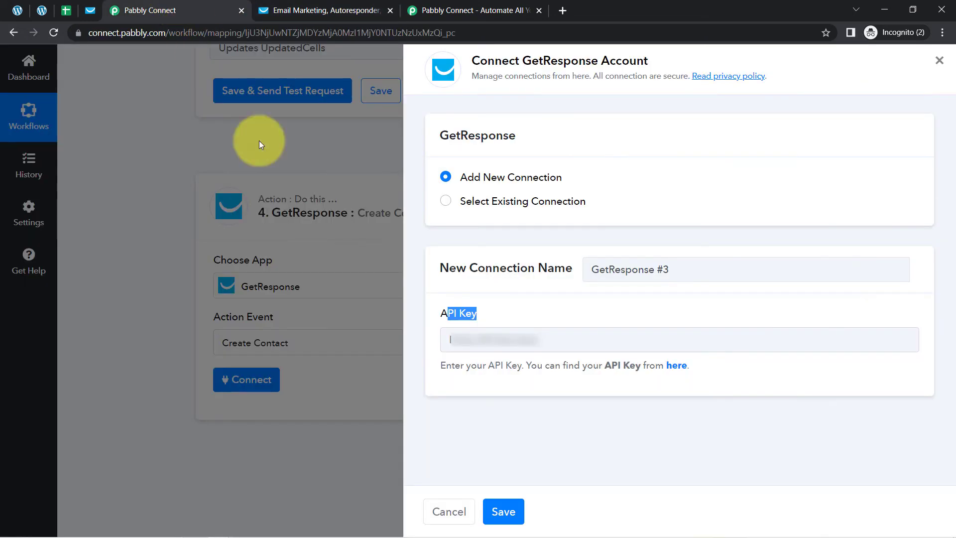
- Paste the GetResponse API key into the new connection's API Key field and save the connection
{"action": "left_click", "coordinate": [460, 337]}
{"action": "key", "text": "ctrl+v"}
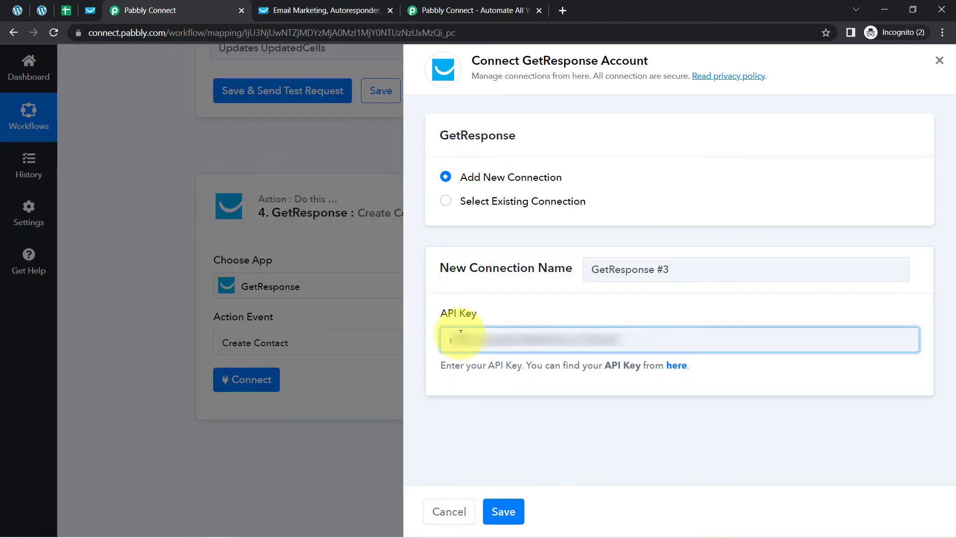
{"action": "left_click", "coordinate": [503, 515]}
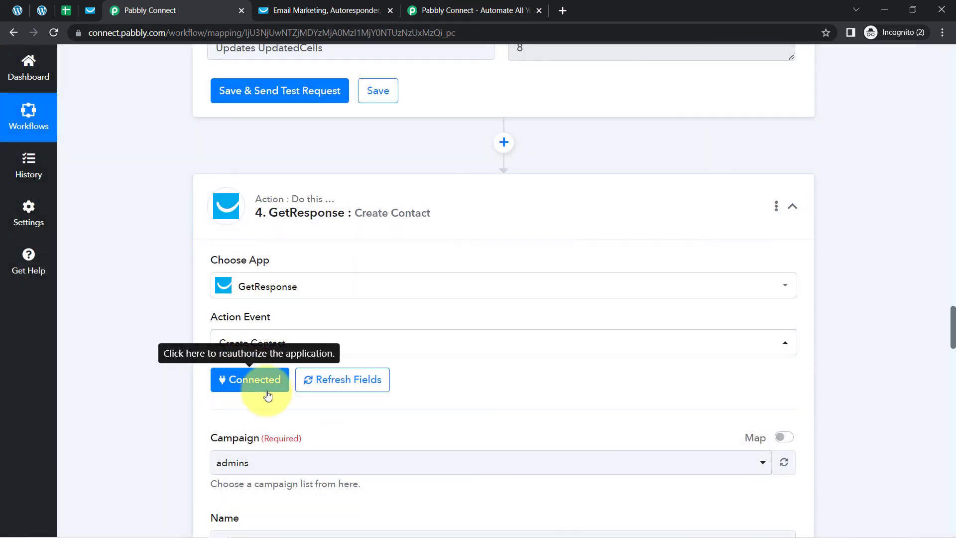
- Review all the contact fields of the GetResponse Create Contact action, from Campaign and Name through Work Phone
{"action": "left_click_drag", "start_coordinate": [952, 326], "coordinate": [952, 350]}
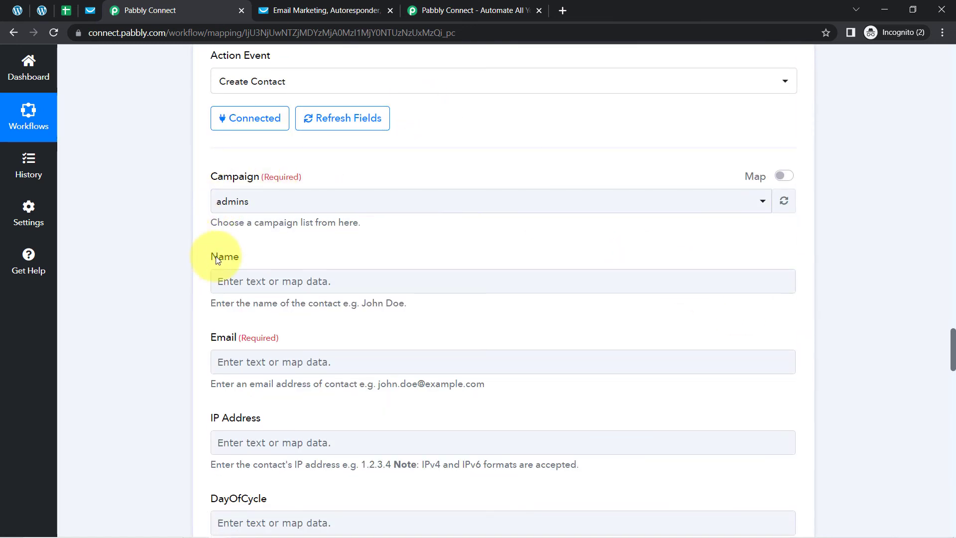
{"action": "left_click_drag", "start_coordinate": [218, 257], "coordinate": [242, 258]}
{"action": "scroll", "coordinate": [245, 344], "scroll_direction": "down", "scroll_amount": 7}
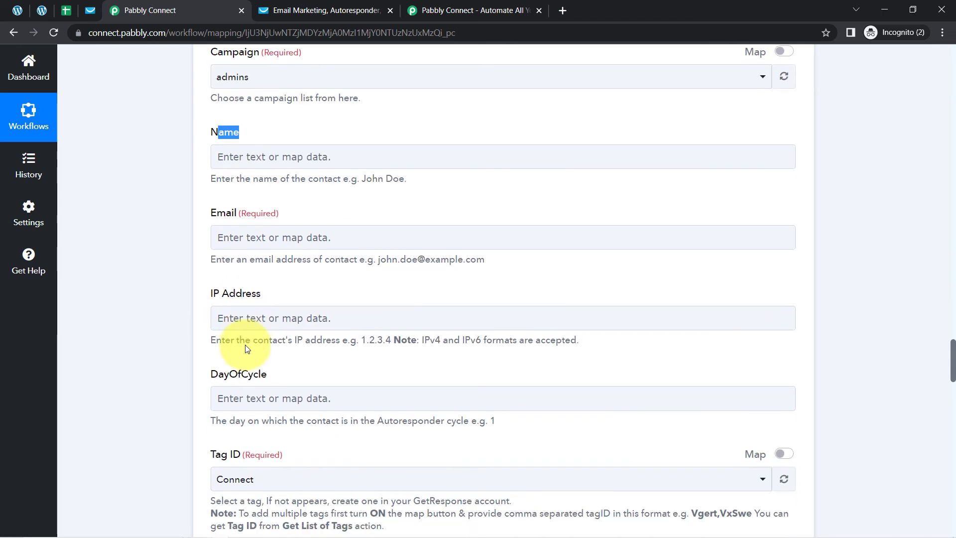
{"action": "scroll", "coordinate": [216, 179], "scroll_direction": "up", "scroll_amount": 1}
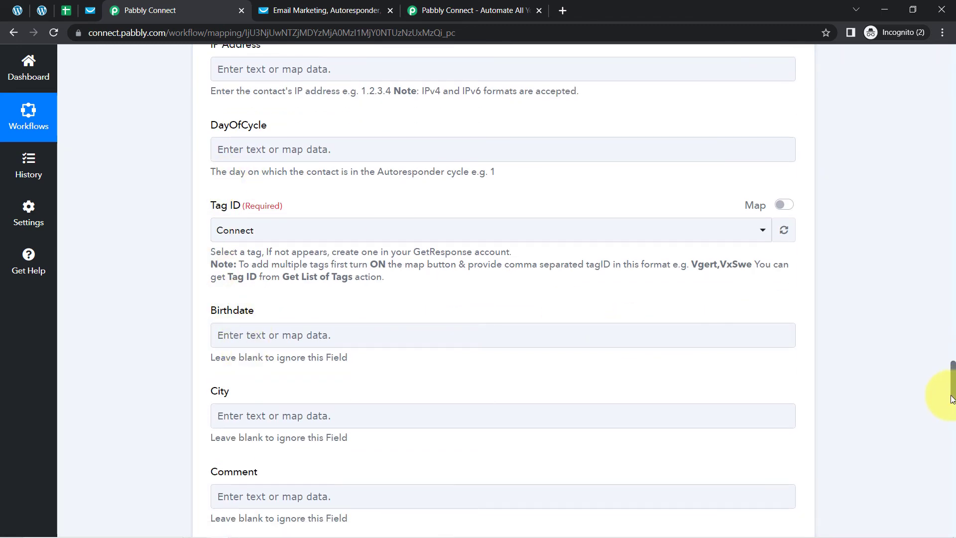
{"action": "scroll", "coordinate": [912, 385], "scroll_direction": "down", "scroll_amount": 5}
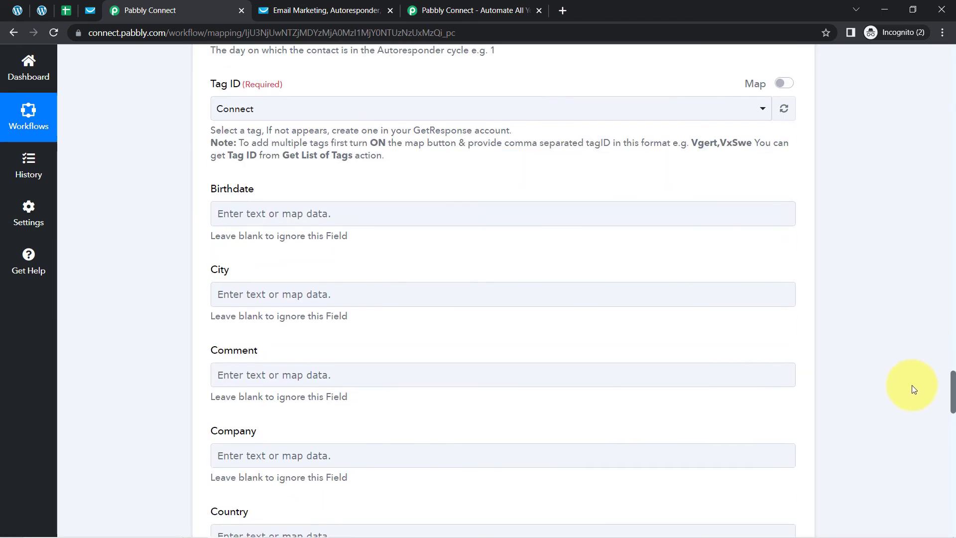
{"action": "scroll", "coordinate": [907, 405], "scroll_direction": "down", "scroll_amount": 8}
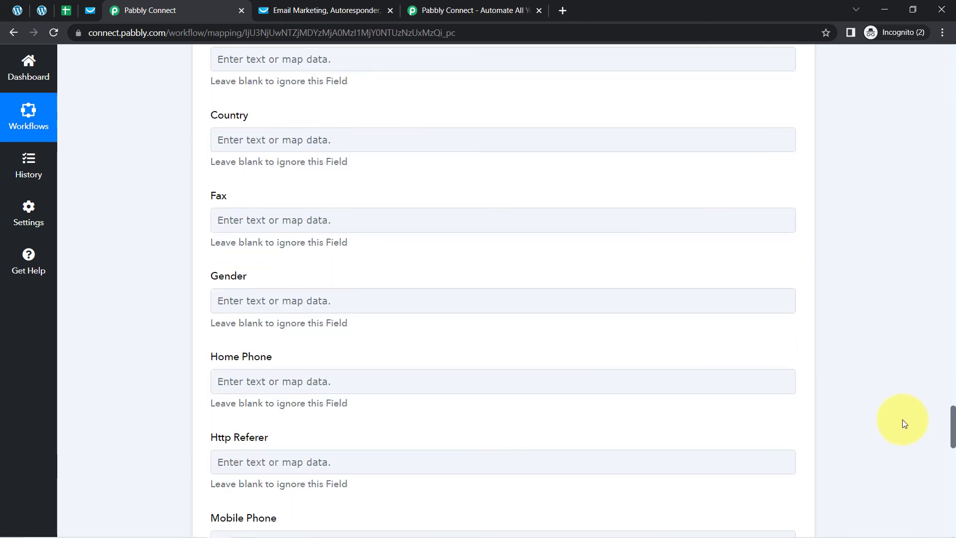
{"action": "scroll", "coordinate": [901, 434], "scroll_direction": "down", "scroll_amount": 9}
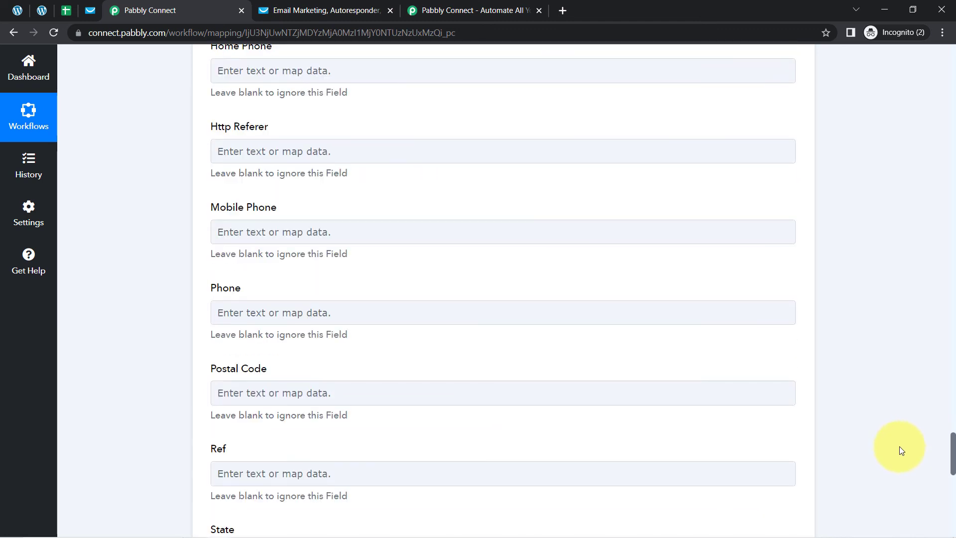
{"action": "scroll", "coordinate": [895, 481], "scroll_direction": "down", "scroll_amount": 3}
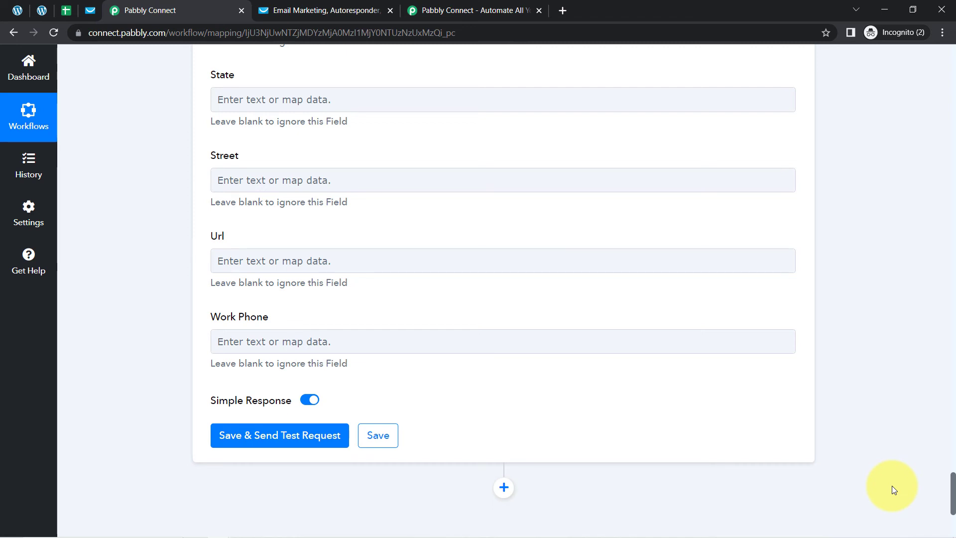
{"action": "scroll", "coordinate": [891, 485], "scroll_direction": "up", "scroll_amount": 13}
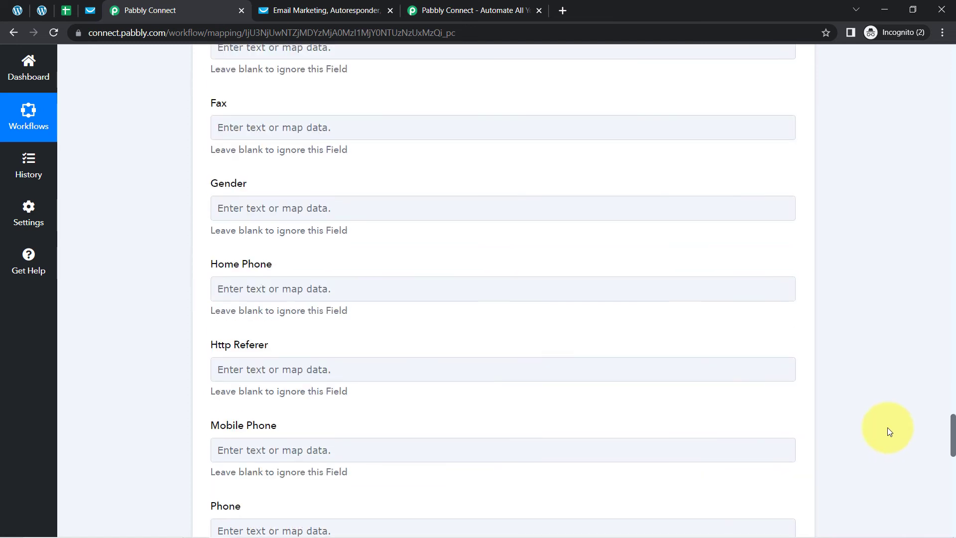
{"action": "scroll", "coordinate": [887, 427], "scroll_direction": "up", "scroll_amount": 12}
{"action": "scroll", "coordinate": [886, 373], "scroll_direction": "up", "scroll_amount": 3}
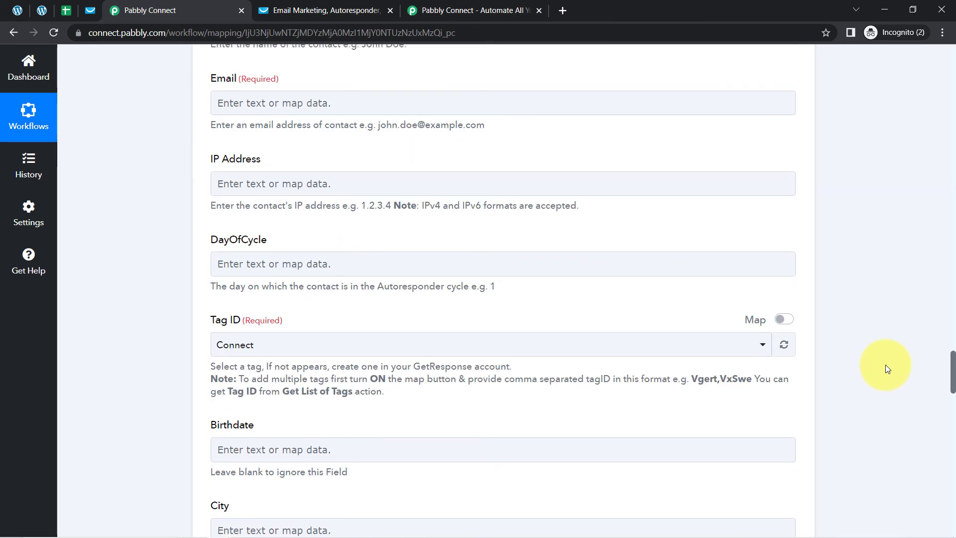
{"action": "scroll", "coordinate": [887, 354], "scroll_direction": "up", "scroll_amount": 7}
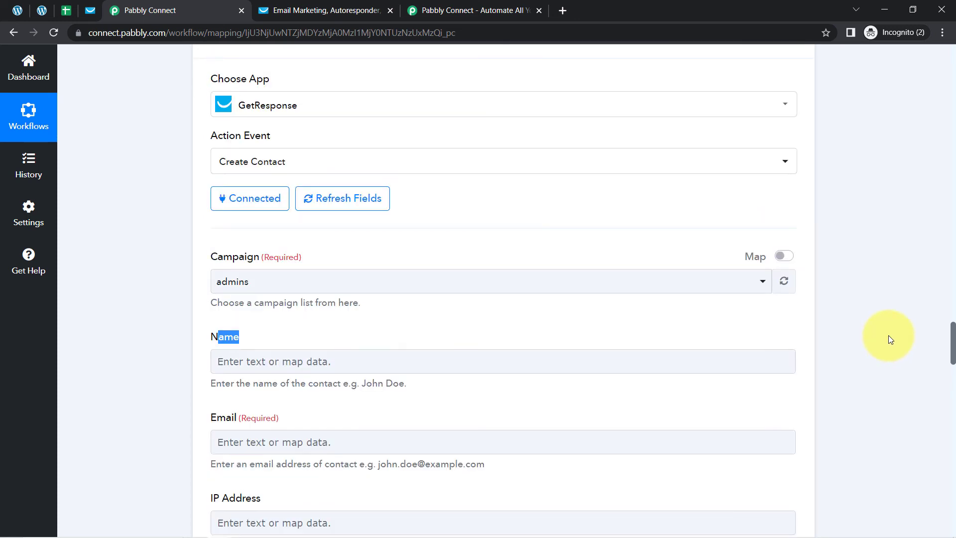
{"action": "scroll", "coordinate": [888, 336], "scroll_direction": "down", "scroll_amount": 1}
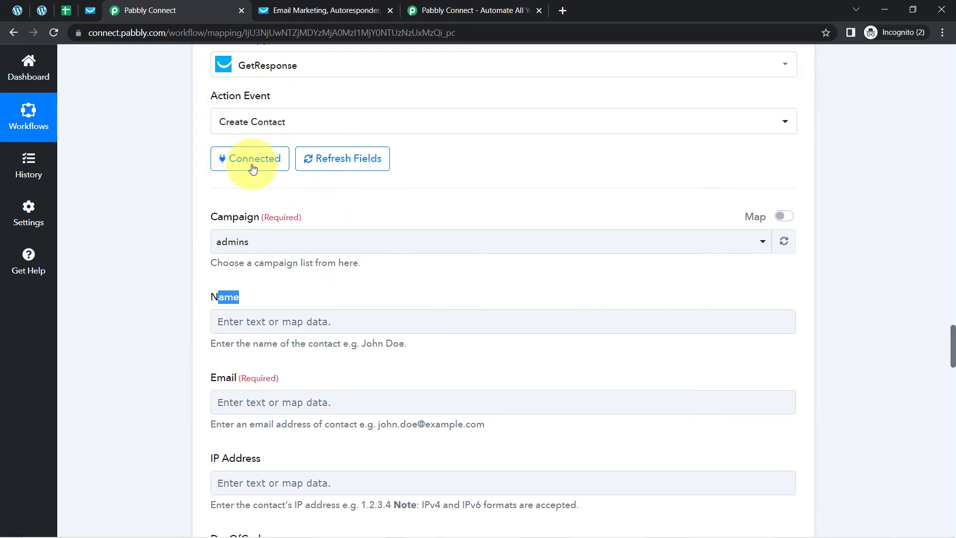
- Check the Campaign selection against the contact lists in the GetResponse account, and return to the Pabbly Connect workflow
{"action": "left_click", "coordinate": [147, 219]}
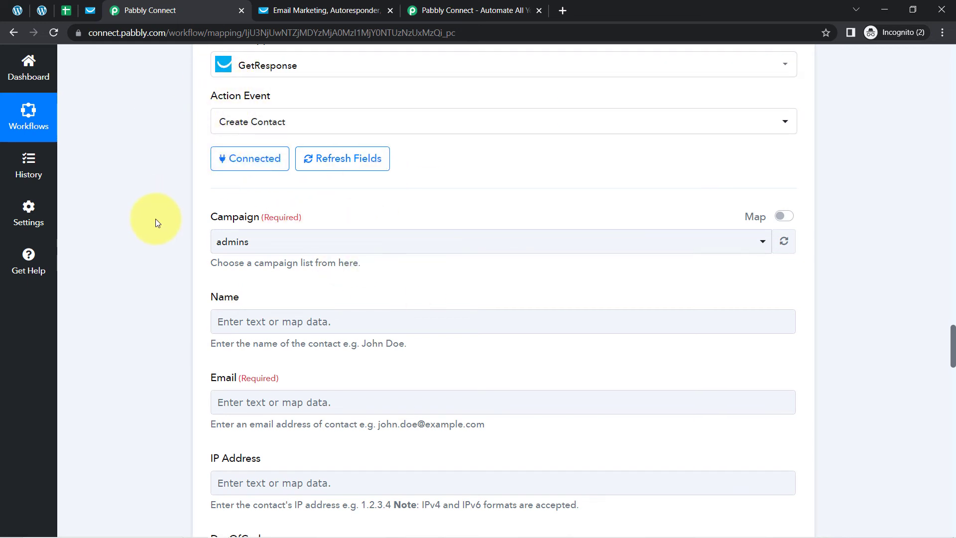
{"action": "double_click", "coordinate": [211, 219]}
{"action": "left_click", "coordinate": [216, 244]}
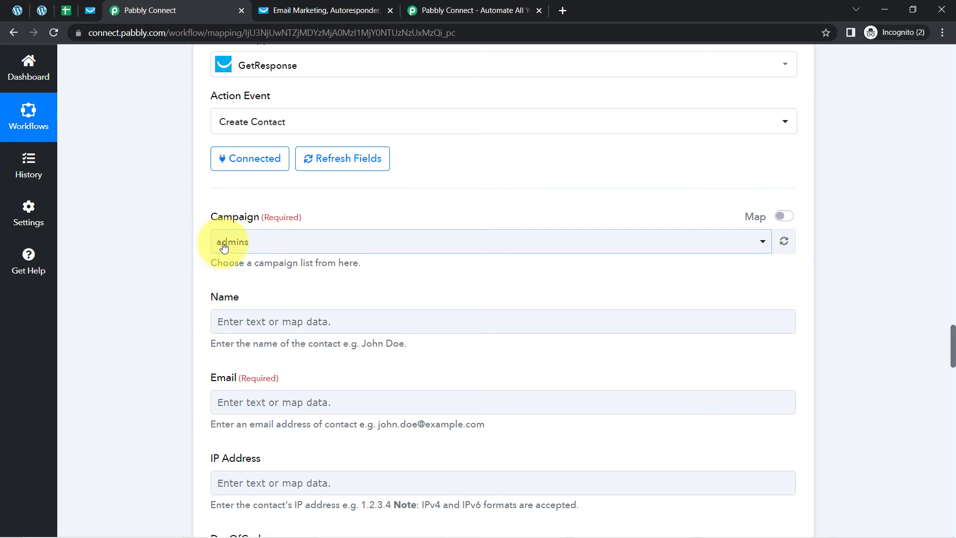
{"action": "left_click", "coordinate": [192, 256]}
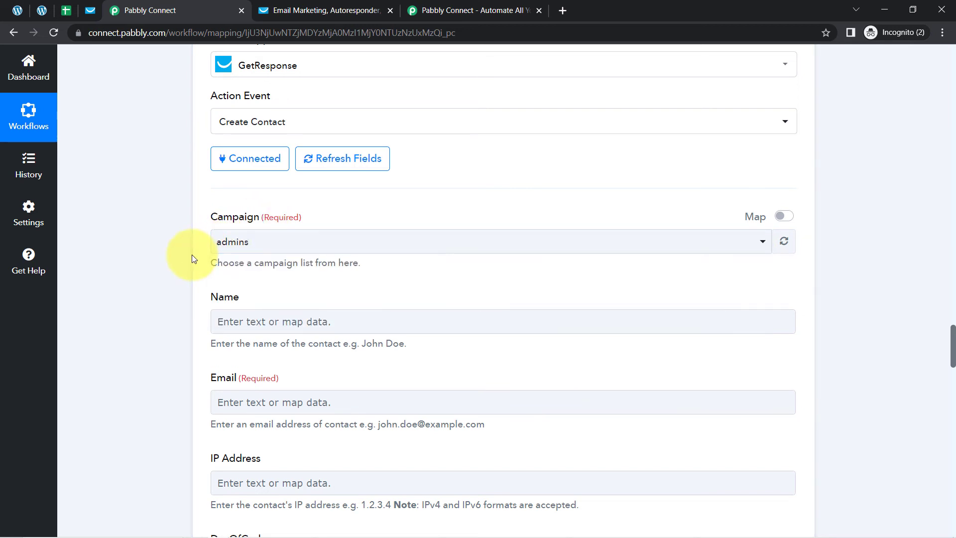
{"action": "left_click", "coordinate": [239, 245]}
{"action": "left_click", "coordinate": [178, 285]}
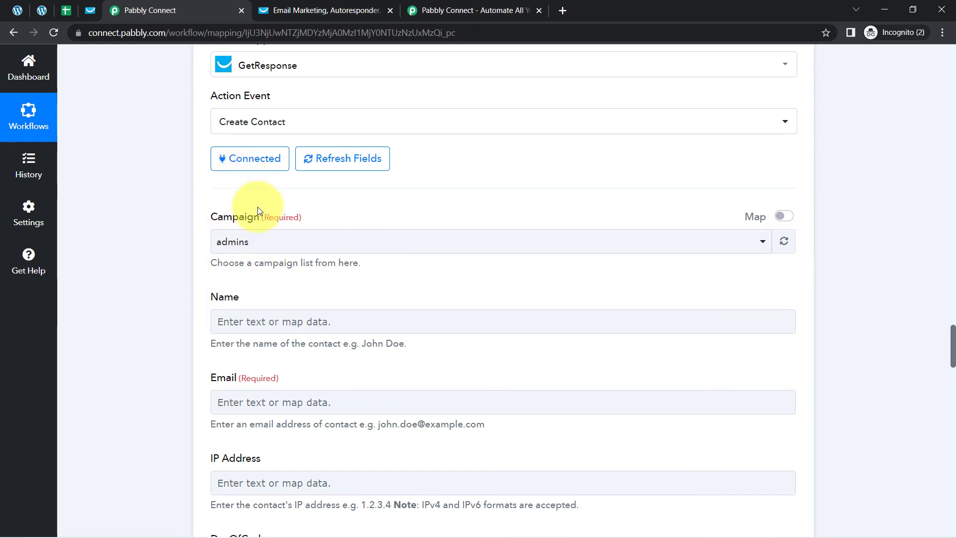
{"action": "left_click", "coordinate": [91, 11]}
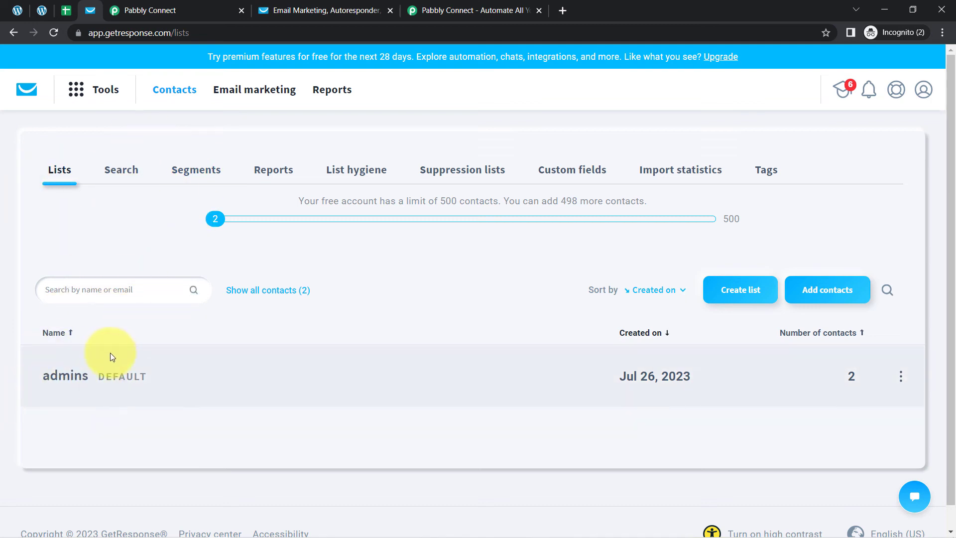
{"action": "left_click", "coordinate": [170, 10]}
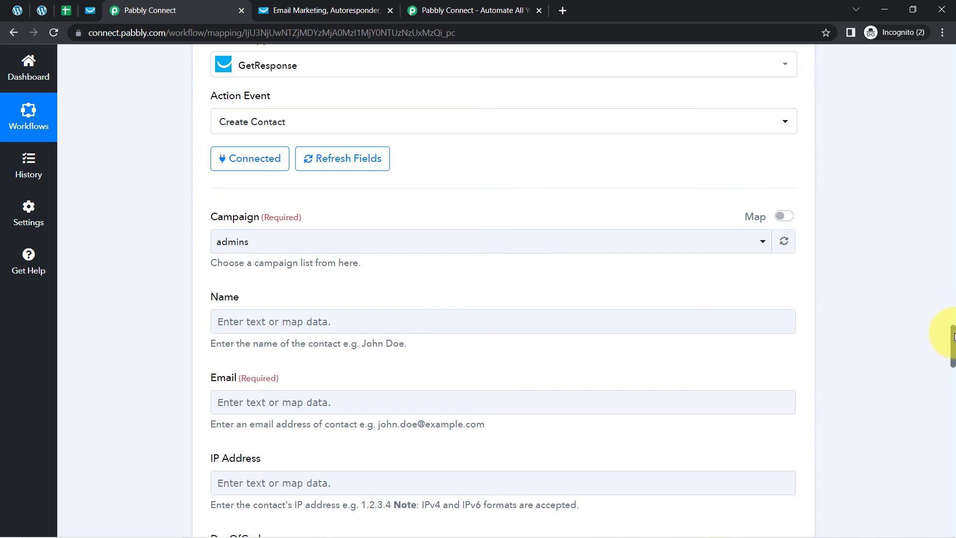
- Map the contact's Name to the WooCommerce order's Shipping First Name followed by Shipping Last Name
{"action": "left_click_drag", "start_coordinate": [954, 336], "coordinate": [954, 351]}
{"action": "left_click", "coordinate": [255, 150]}
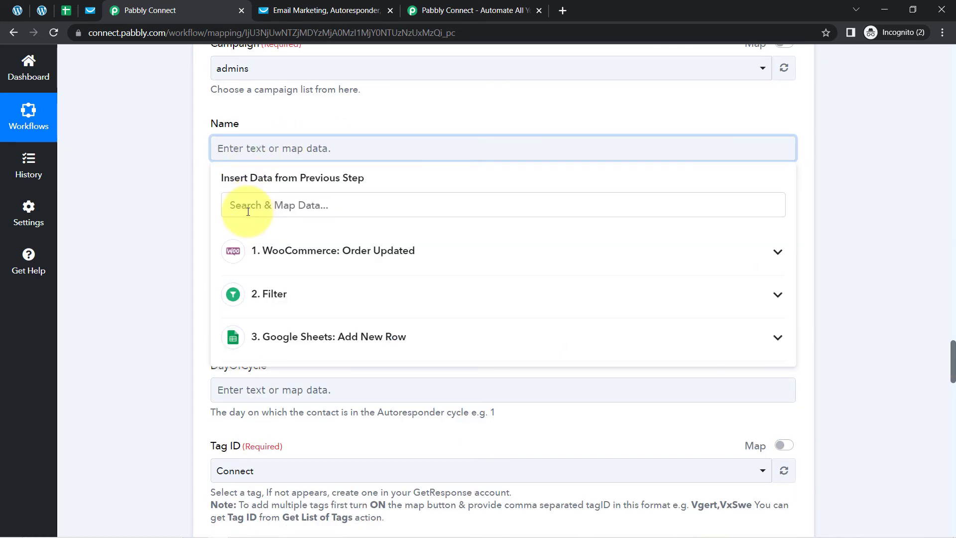
{"action": "left_click", "coordinate": [248, 211]}
{"action": "type", "text": "dumm"}
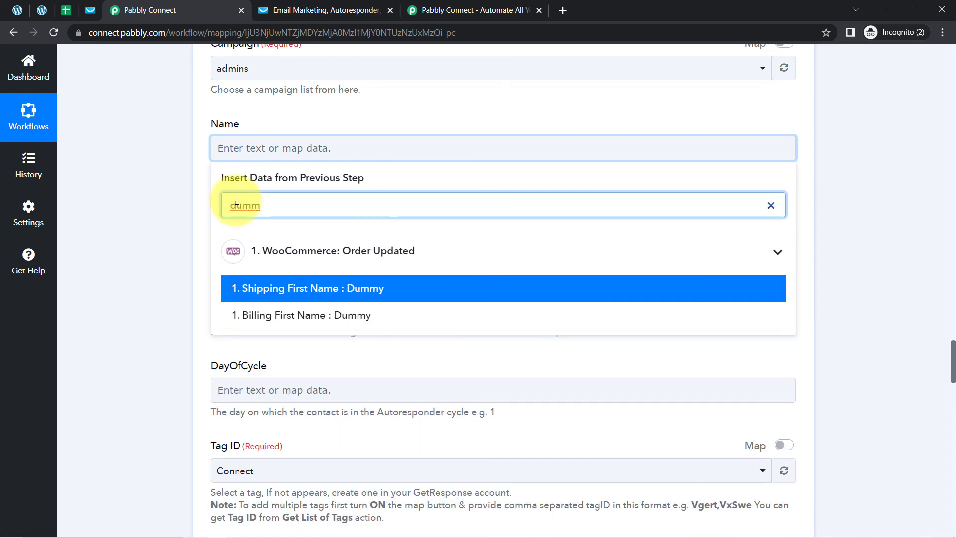
{"action": "left_click", "coordinate": [247, 288]}
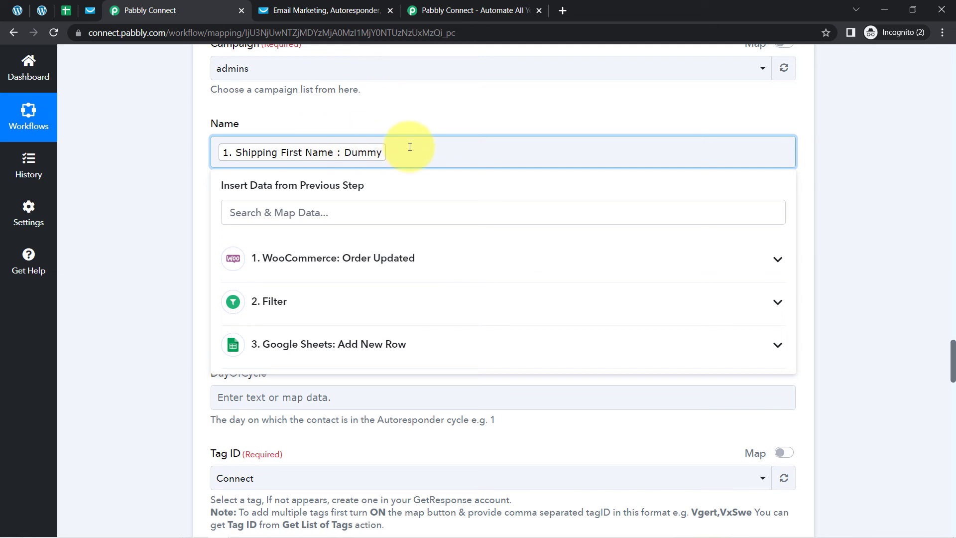
{"action": "left_click", "coordinate": [330, 218]}
{"action": "type", "text": "custom"}
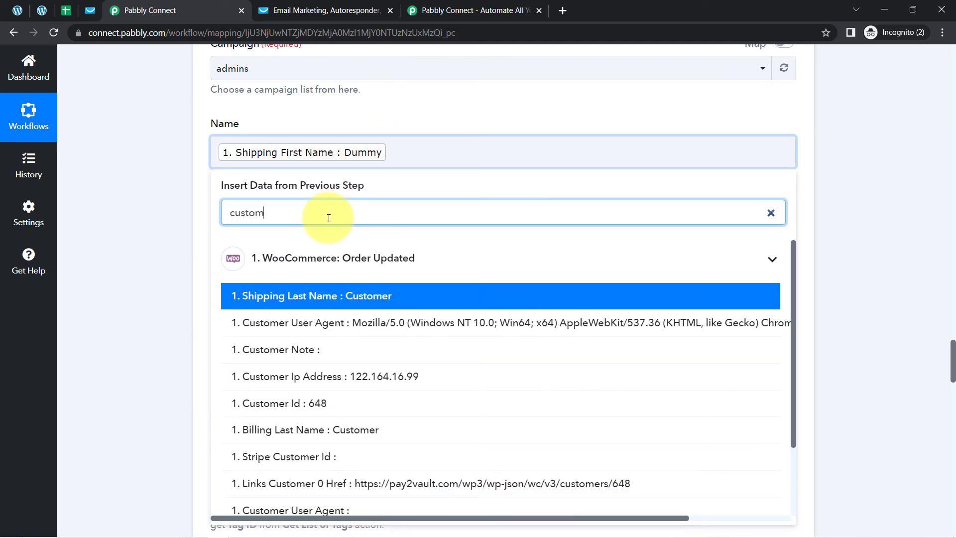
{"action": "left_click", "coordinate": [320, 295]}
{"action": "left_click", "coordinate": [206, 250]}
- Map the contact's Email to the Billing Email from the WooCommerce Order Updated step
{"action": "left_click", "coordinate": [226, 236]}
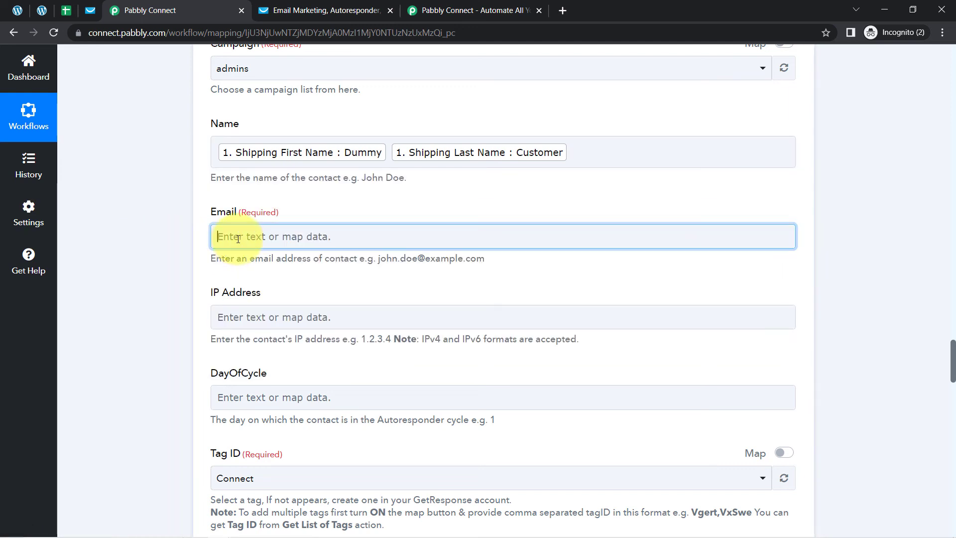
{"action": "left_click", "coordinate": [250, 294]}
{"action": "type", "text": "@"}
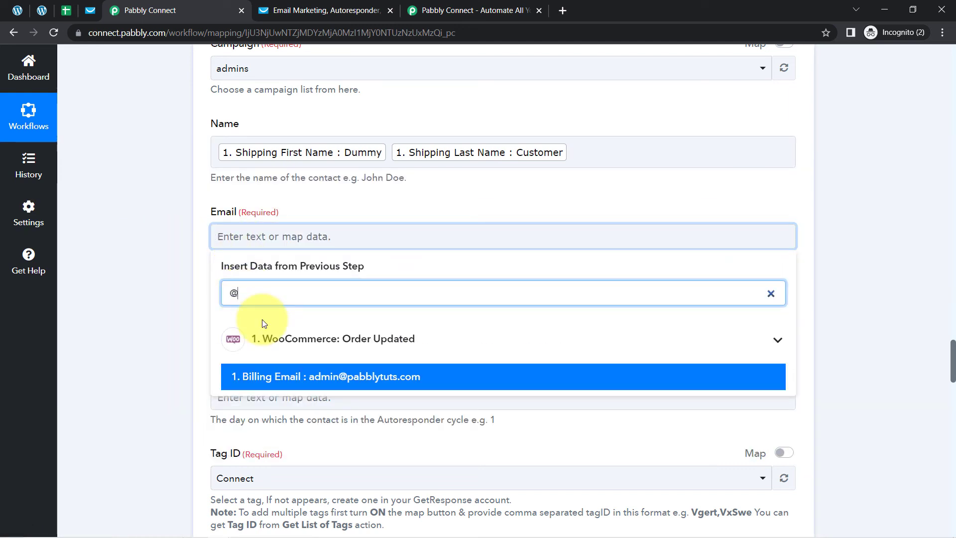
{"action": "left_click", "coordinate": [267, 376]}
{"action": "left_click", "coordinate": [188, 266]}
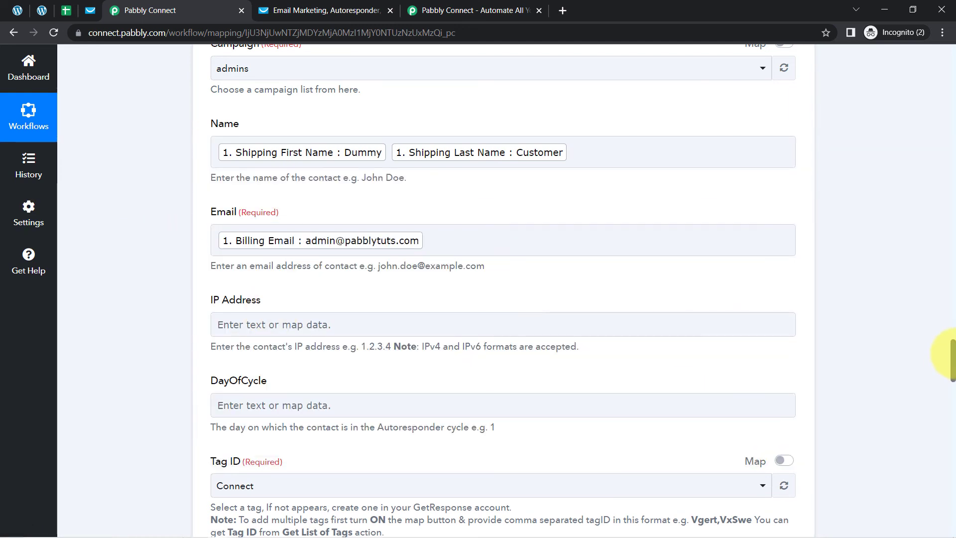
- Examine the Tag ID options and compare them with the tags in the GetResponse account, returning to Pabbly Connect
{"action": "left_click_drag", "start_coordinate": [952, 354], "coordinate": [953, 384]}
{"action": "left_click", "coordinate": [229, 182]}
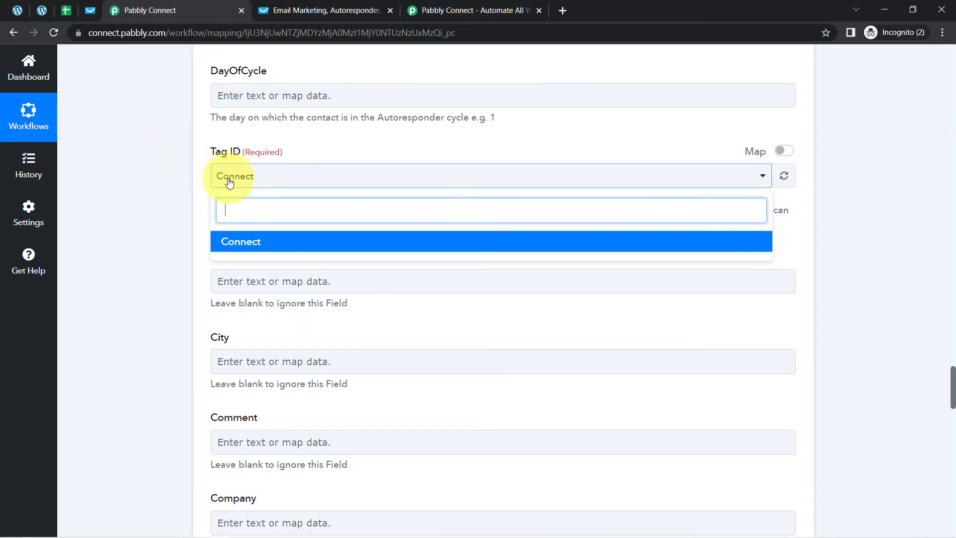
{"action": "left_click", "coordinate": [169, 154]}
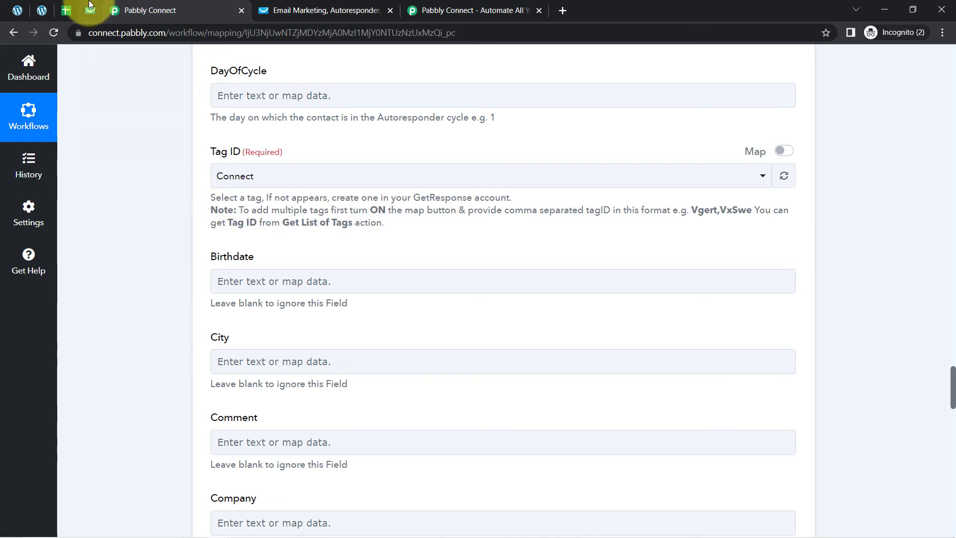
{"action": "left_click", "coordinate": [89, 14]}
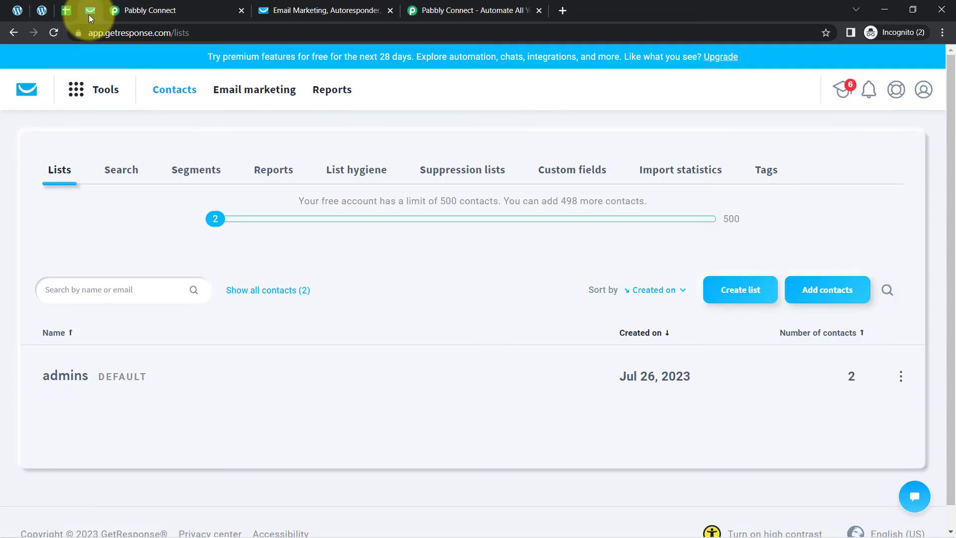
{"action": "left_click", "coordinate": [766, 170]}
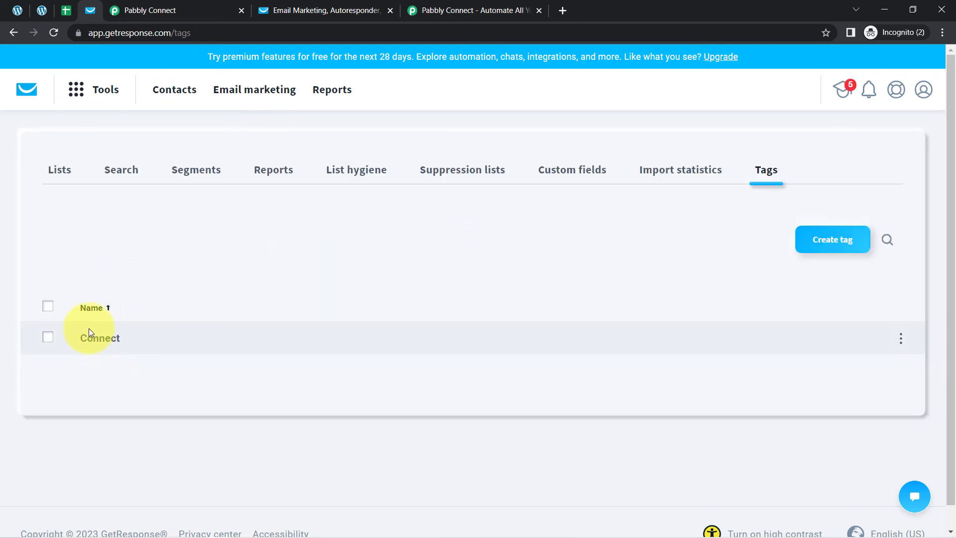
{"action": "left_click", "coordinate": [158, 8]}
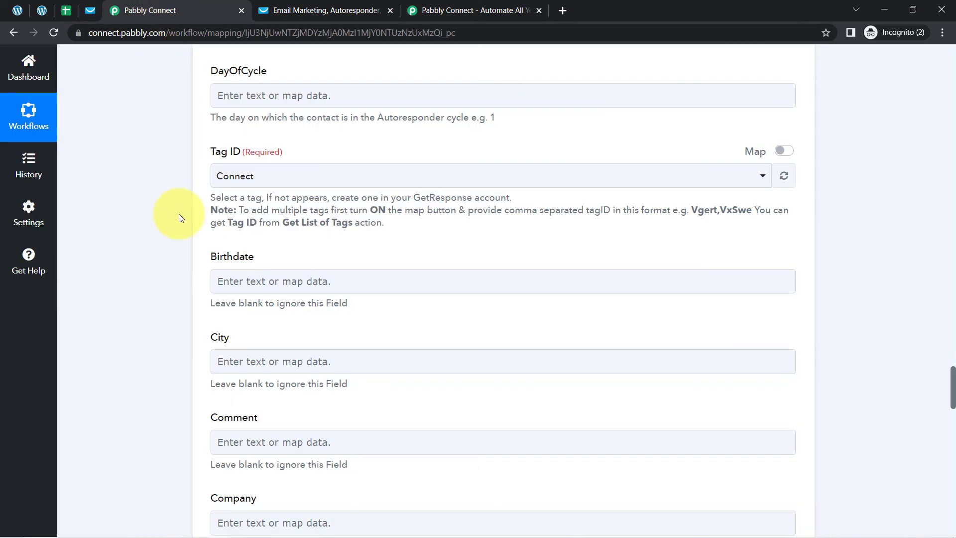
{"action": "left_click", "coordinate": [236, 176]}
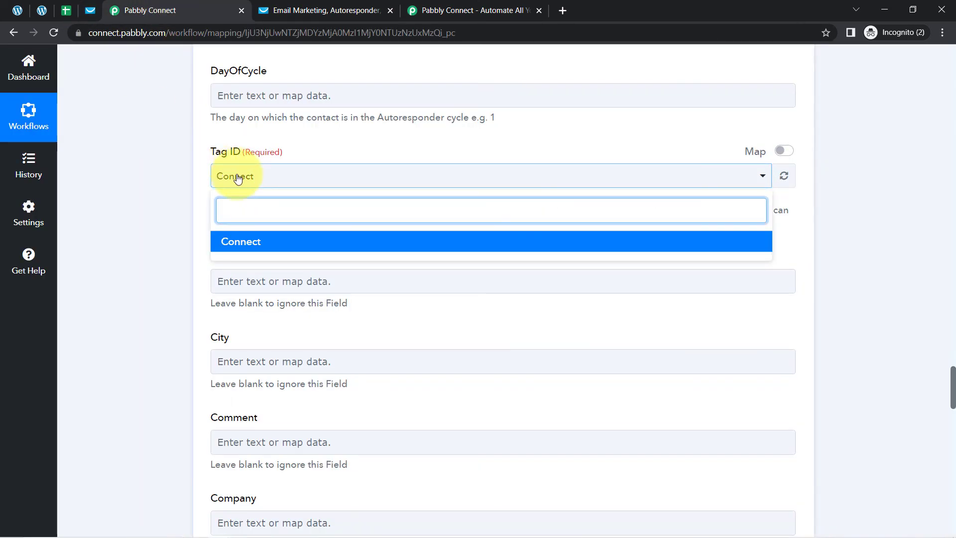
{"action": "left_click", "coordinate": [177, 241]}
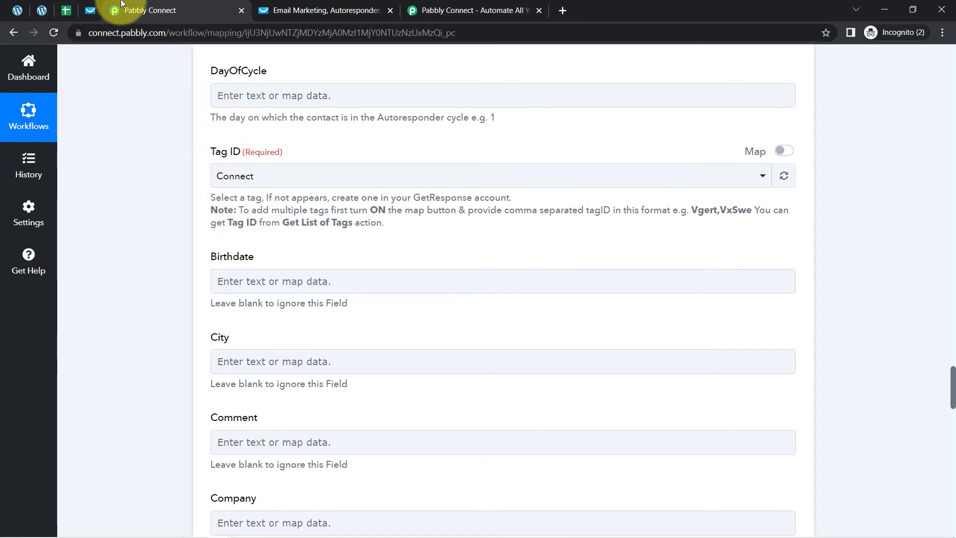
{"action": "left_click", "coordinate": [90, 10]}
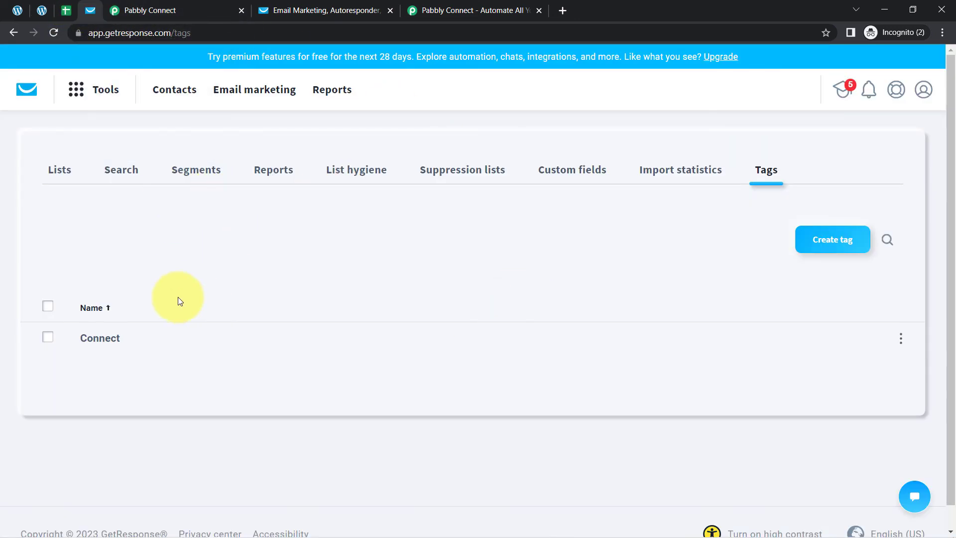
{"action": "left_click", "coordinate": [151, 16]}
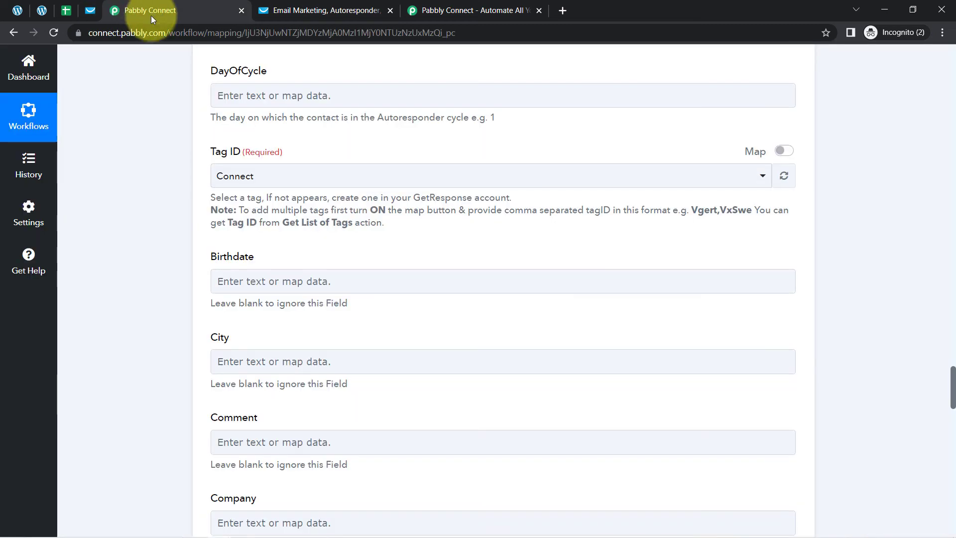
- Keep Connect as the Tag ID and map the contact's City to the WooCommerce order's Shipping City
{"action": "left_click", "coordinate": [234, 178]}
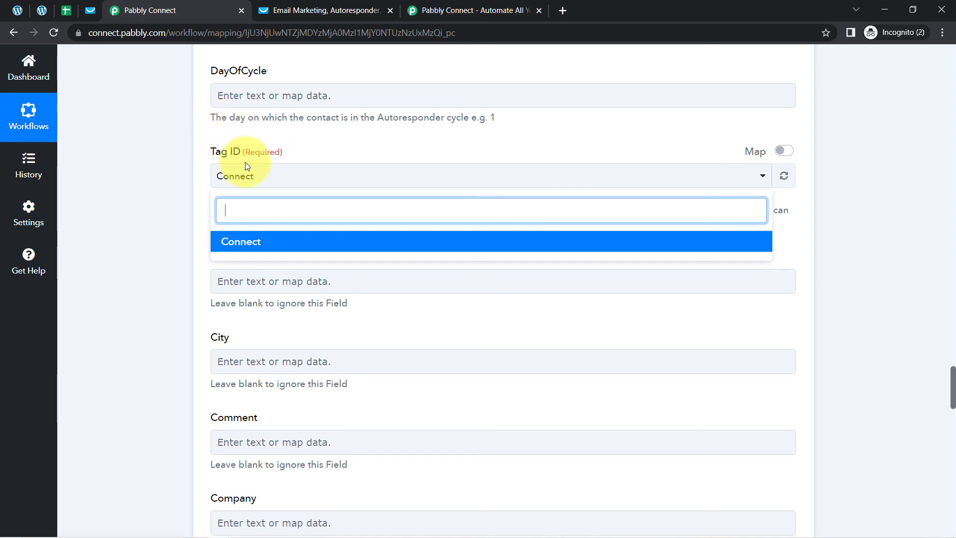
{"action": "left_click", "coordinate": [146, 201]}
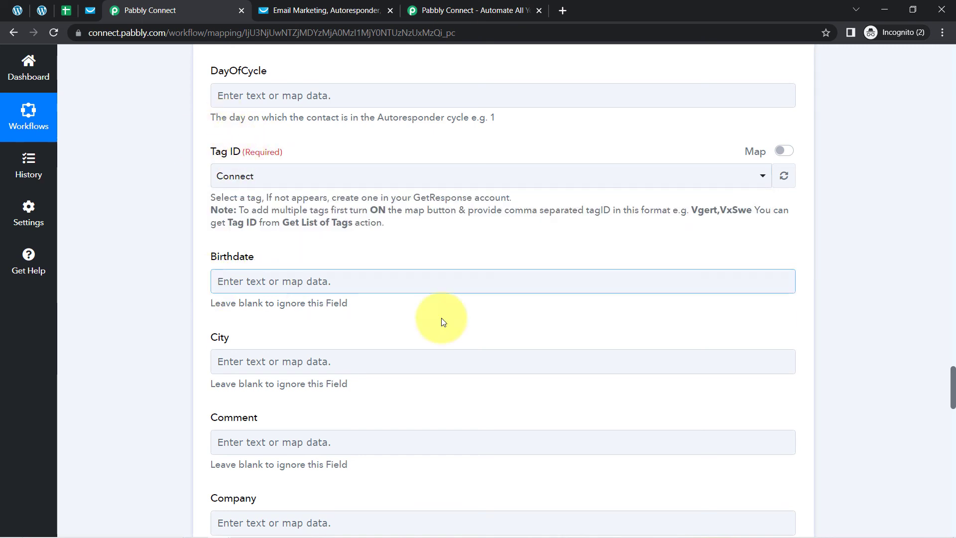
{"action": "left_click_drag", "start_coordinate": [952, 383], "coordinate": [953, 401]}
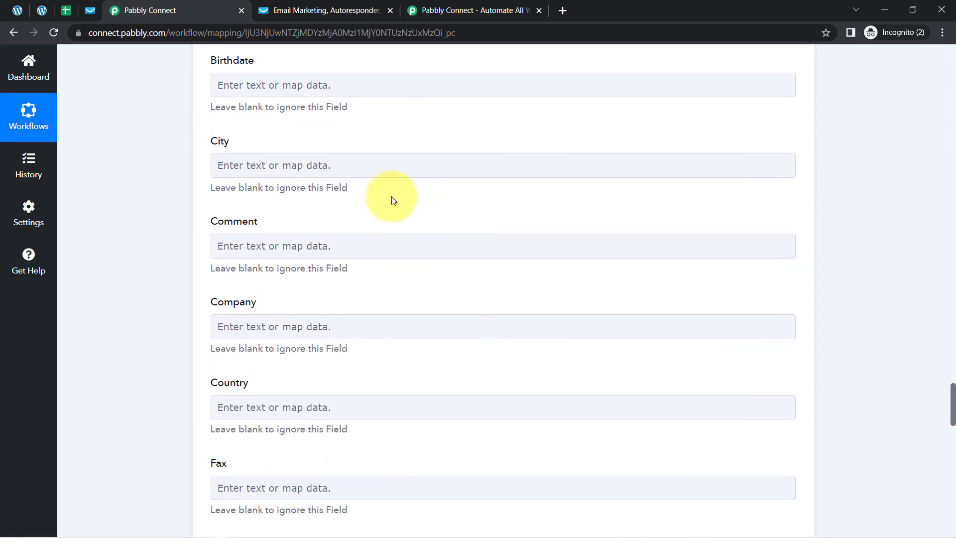
{"action": "left_click", "coordinate": [258, 157]}
{"action": "left_click", "coordinate": [236, 229]}
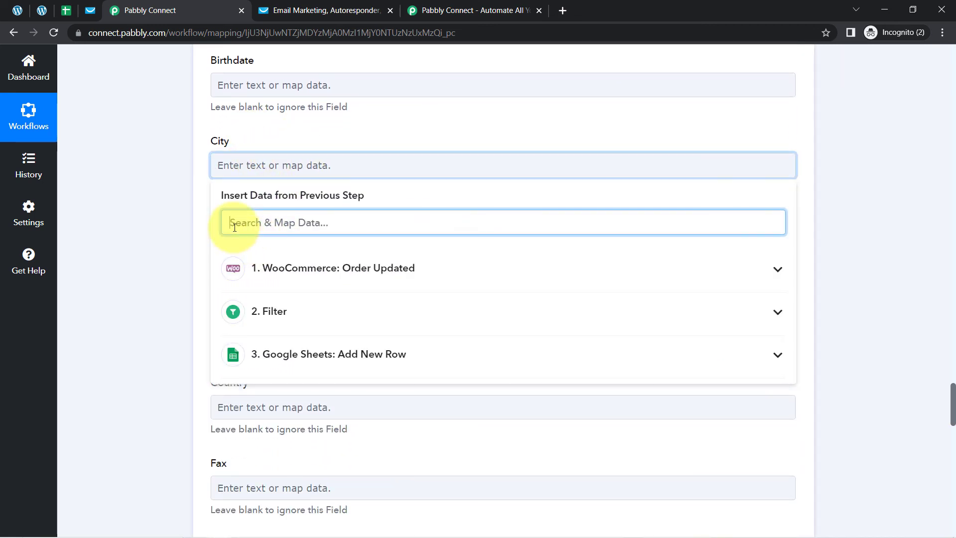
{"action": "type", "text": "city"}
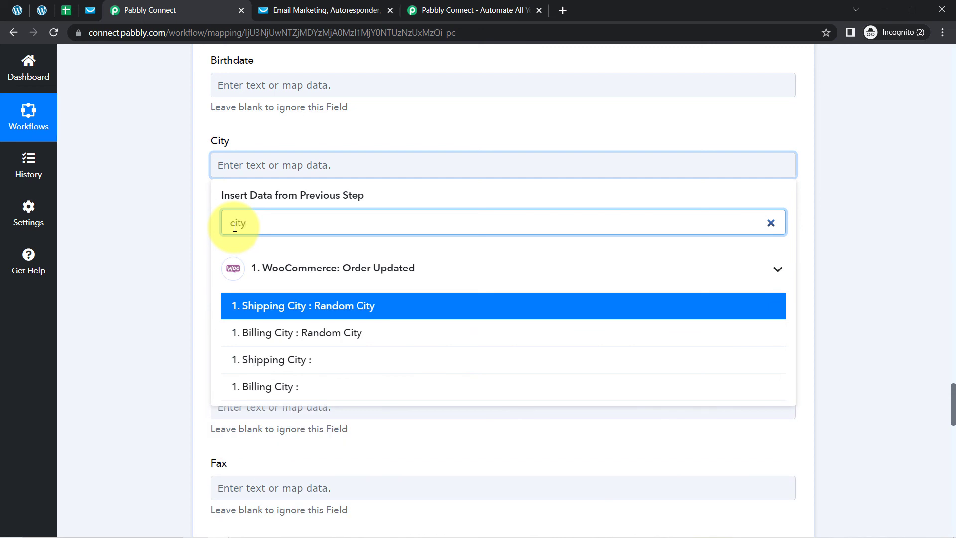
{"action": "left_click", "coordinate": [240, 310]}
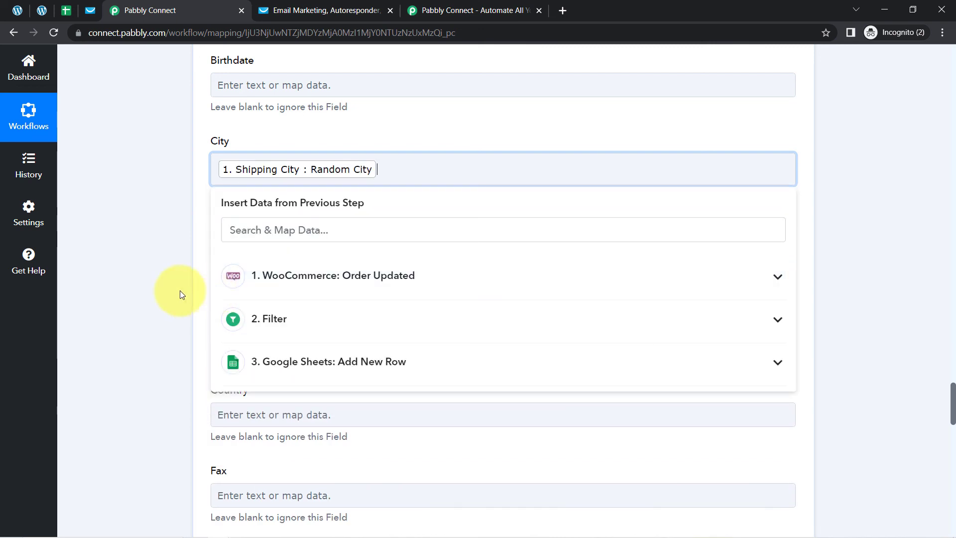
{"action": "left_click", "coordinate": [180, 291]}
{"action": "left_click", "coordinate": [322, 249]}
{"action": "left_click", "coordinate": [122, 359]}
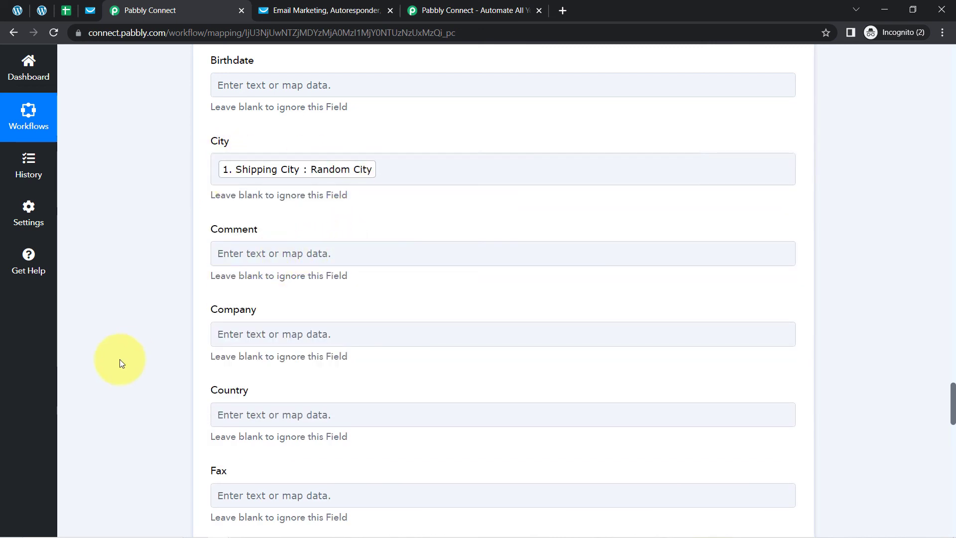
- Map the contact's Country to the Shipping Country from the WooCommerce Order Updated step
{"action": "scroll", "coordinate": [201, 333], "scroll_direction": "down", "scroll_amount": 2}
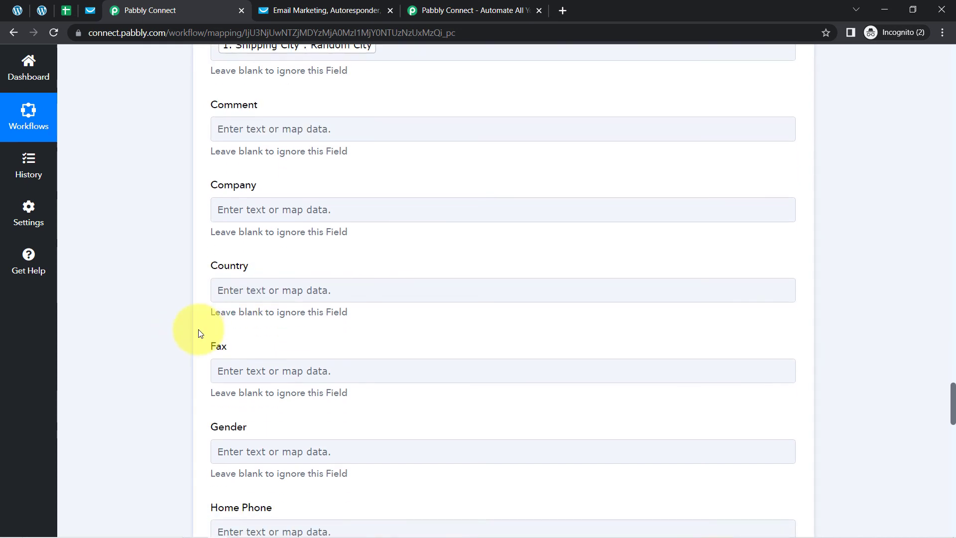
{"action": "left_click", "coordinate": [230, 290]}
{"action": "left_click", "coordinate": [243, 348]}
{"action": "type", "text": "IN"}
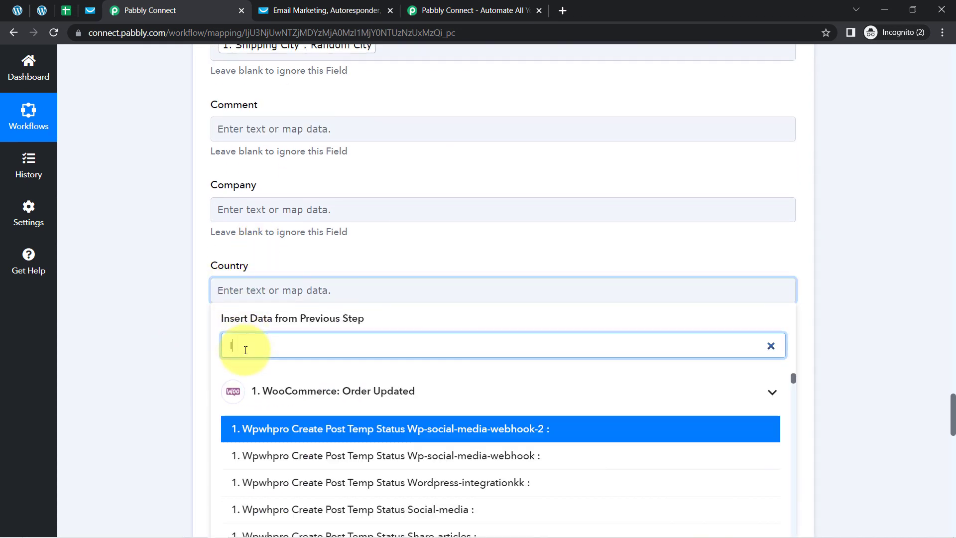
{"action": "key", "text": "BackSpace"}
{"action": "key", "text": "BackSpace"}
{"action": "type", "text": "countr"}
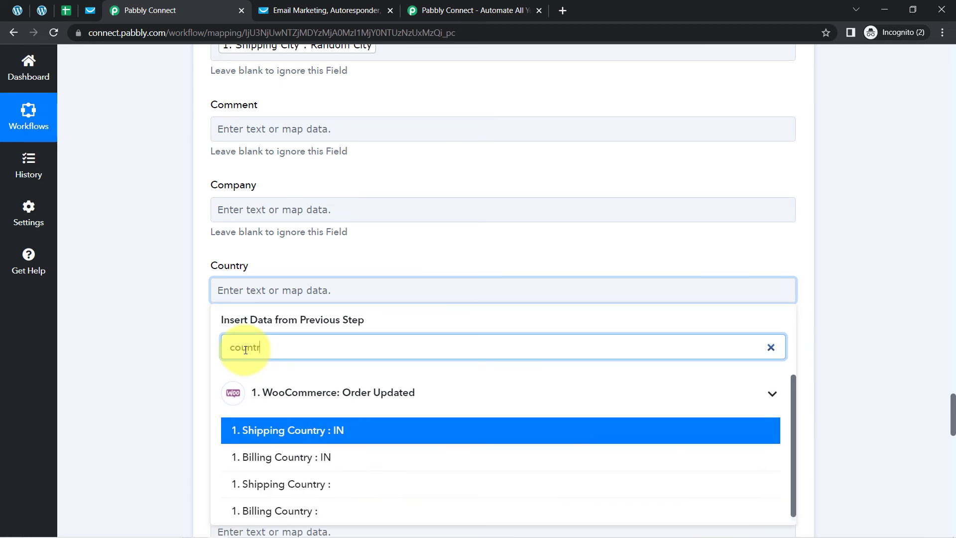
{"action": "left_click", "coordinate": [250, 430]}
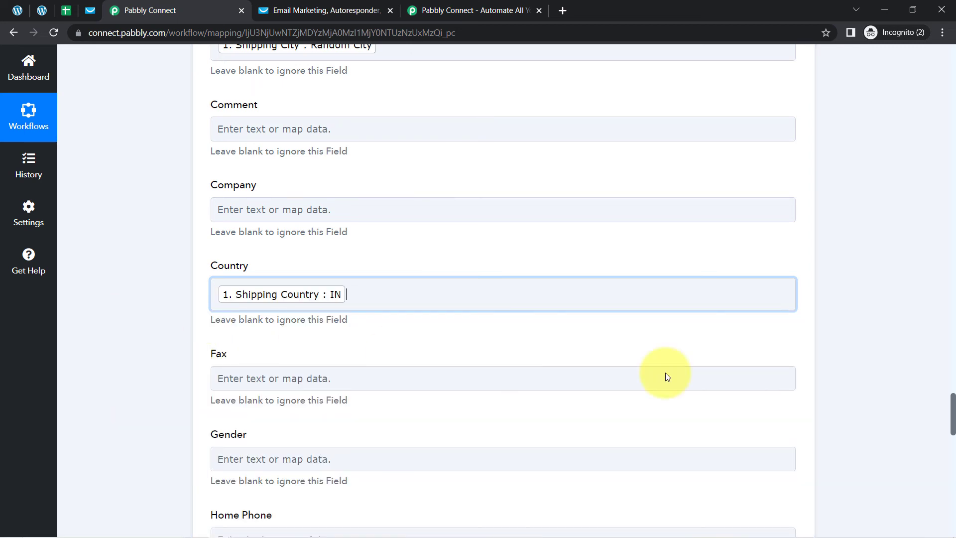
- Map the contact's Mobile Phone to the WooCommerce order's Billing Phone
{"action": "left_click_drag", "start_coordinate": [953, 409], "coordinate": [952, 458]}
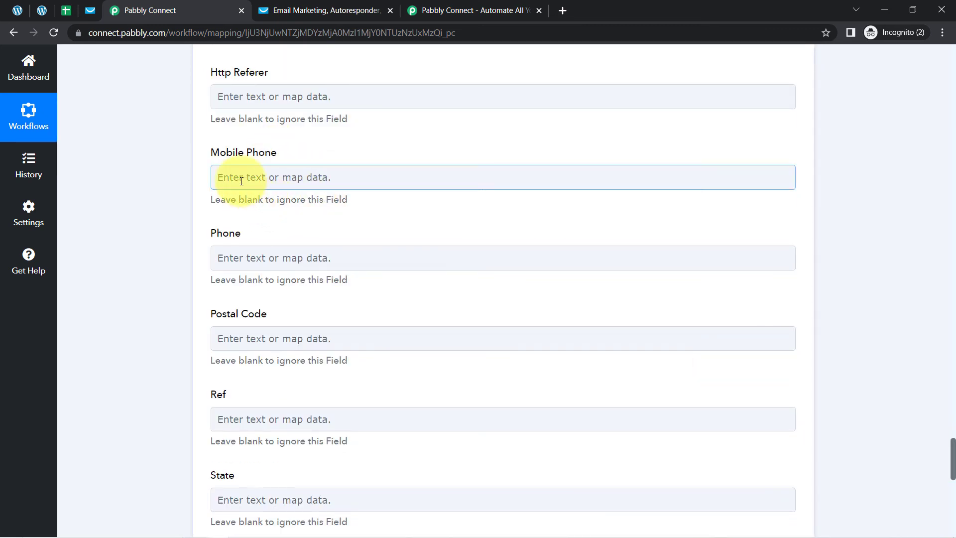
{"action": "left_click", "coordinate": [238, 177]}
{"action": "left_click", "coordinate": [240, 232]}
{"action": "type", "text": "91"}
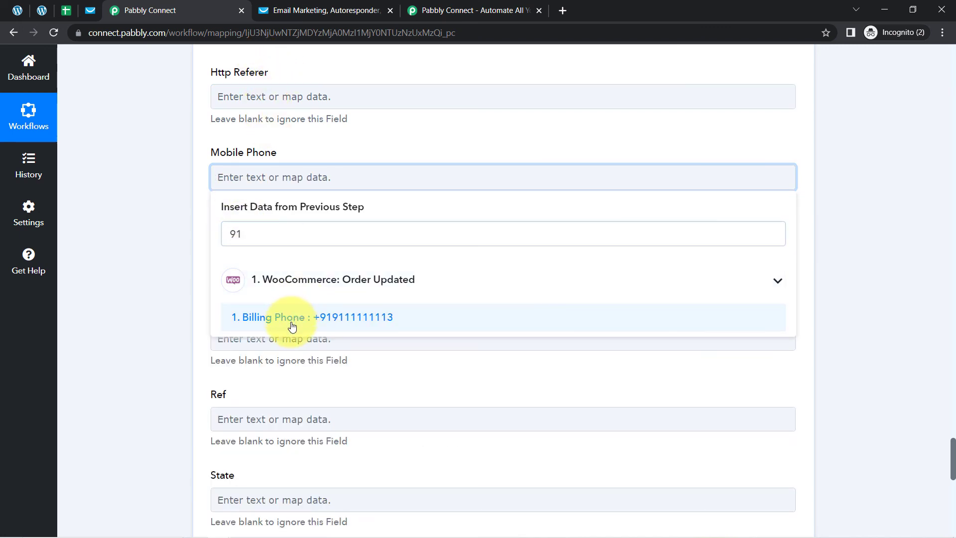
{"action": "left_click", "coordinate": [317, 319]}
{"action": "left_click", "coordinate": [124, 353]}
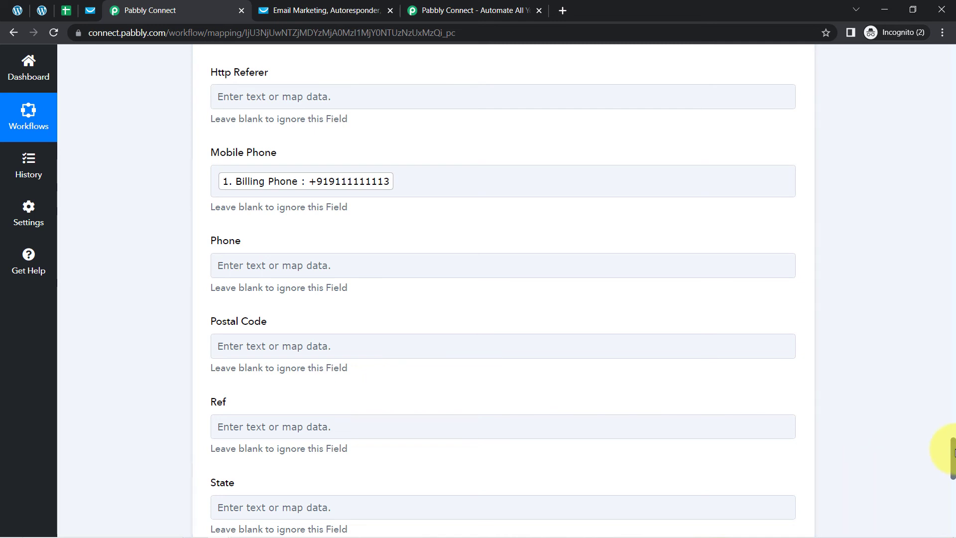
- Map the contact's State to the order's Shipping State, and save the GetResponse action with a test request
{"action": "left_click_drag", "start_coordinate": [953, 450], "coordinate": [941, 485]}
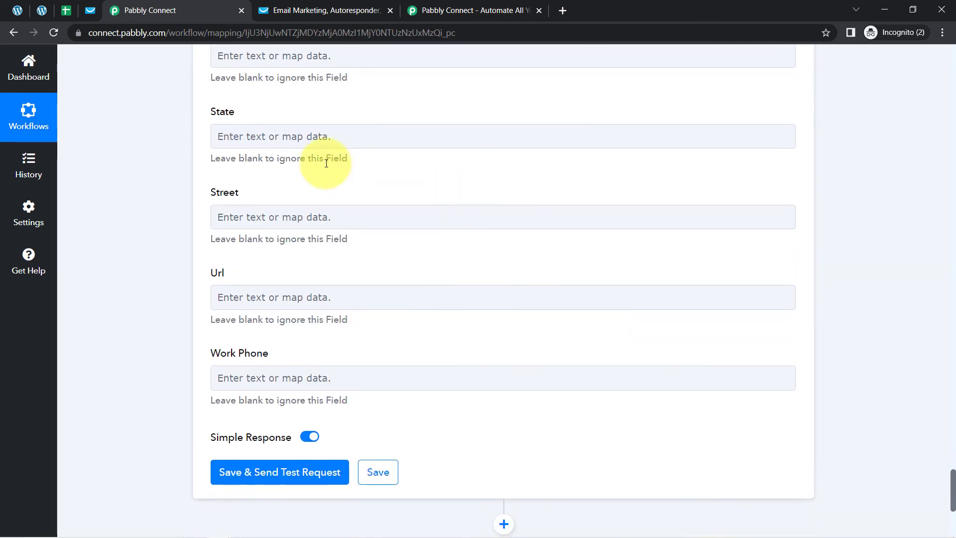
{"action": "left_click", "coordinate": [279, 139]}
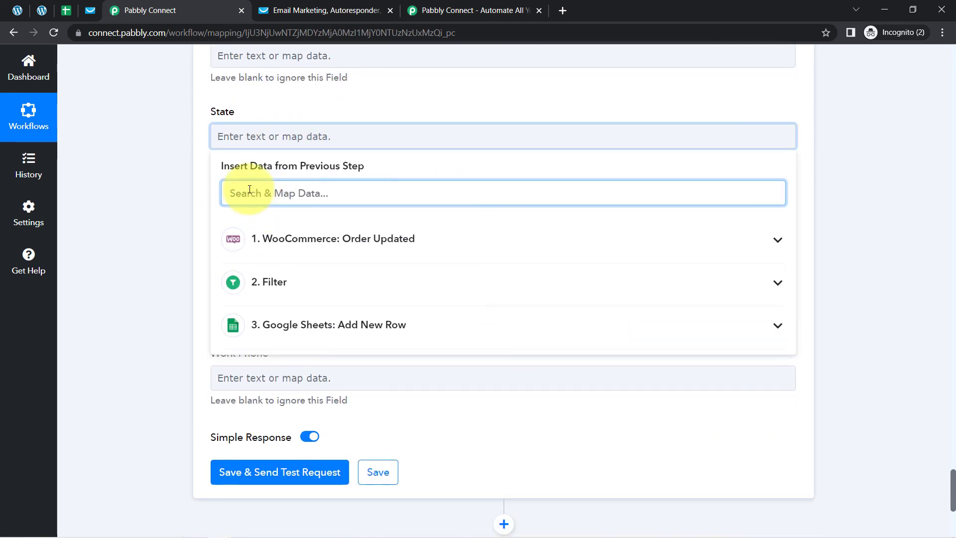
{"action": "type", "text": "madh"}
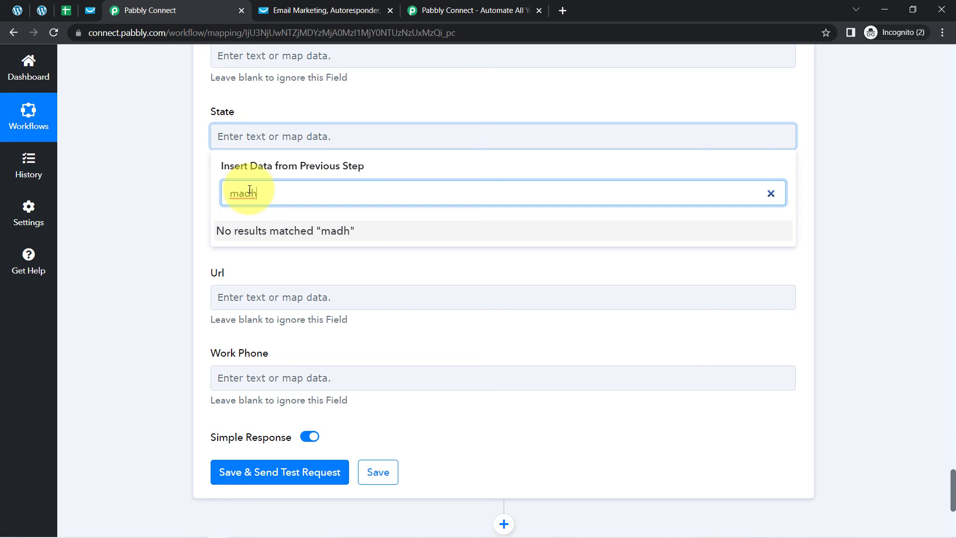
{"action": "key", "text": "BackSpace"}
{"action": "key", "text": "BackSpace"}
{"action": "key", "text": "BackSpace"}
{"action": "key", "text": "BackSpace"}
{"action": "type", "text": "sra"}
{"action": "type", "text": "t"}
{"action": "key", "text": "BackSpace"}
{"action": "key", "text": "BackSpace"}
{"action": "key", "text": "BackSpace"}
{"action": "type", "text": "tate"}
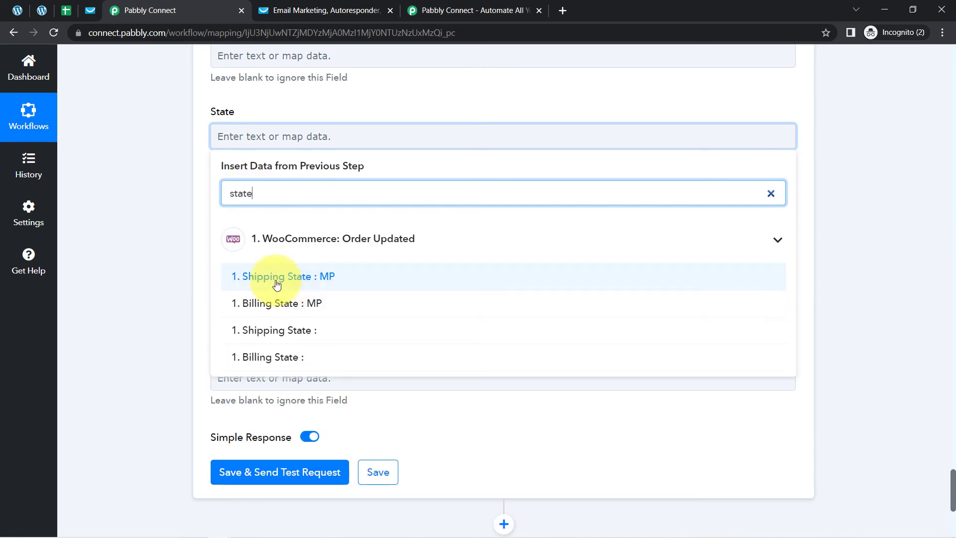
{"action": "left_click", "coordinate": [274, 278]}
{"action": "left_click", "coordinate": [177, 290]}
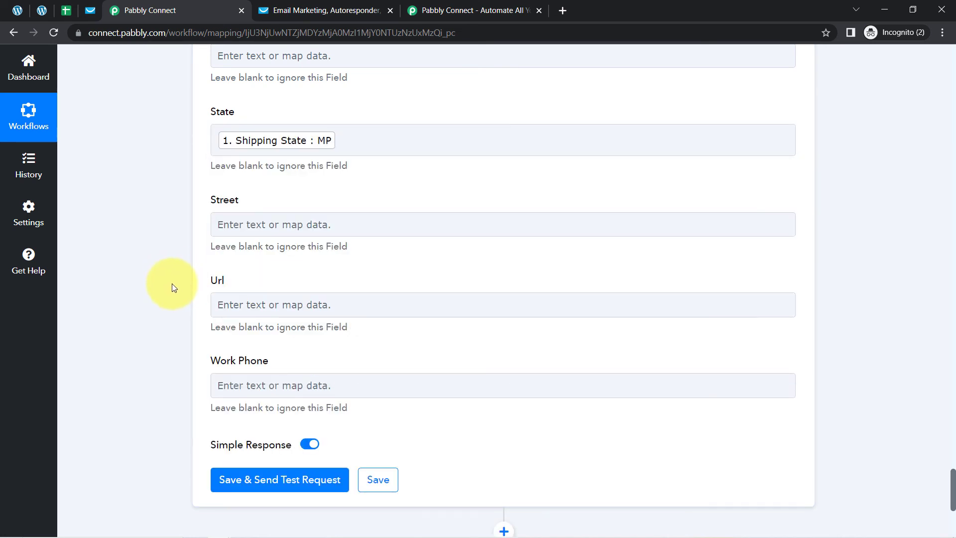
{"action": "scroll", "coordinate": [172, 287], "scroll_direction": "down", "scroll_amount": 3}
{"action": "left_click", "coordinate": [232, 355]}
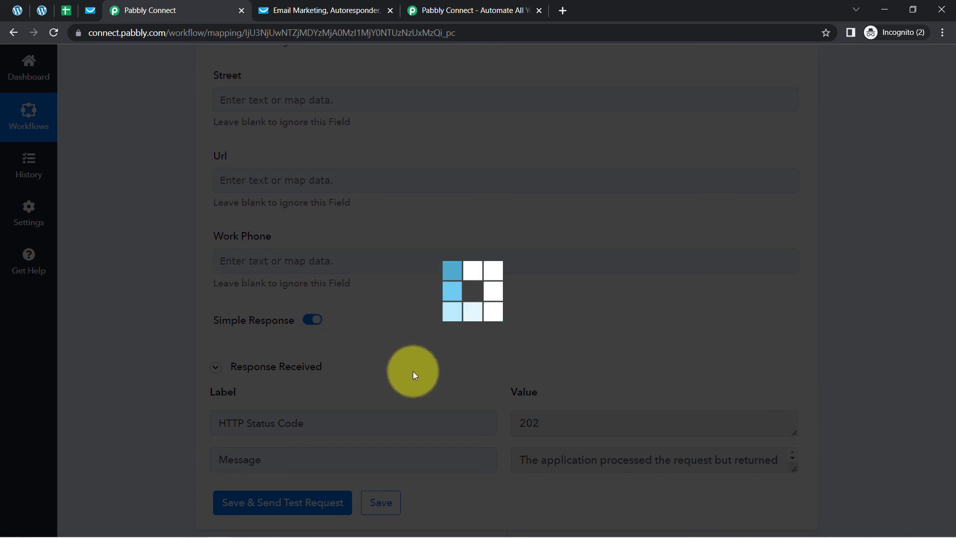
- Switch to the GetResponse account and examine the newest contact's information, custom fields and tags in the admins list
{"action": "left_click", "coordinate": [90, 10]}
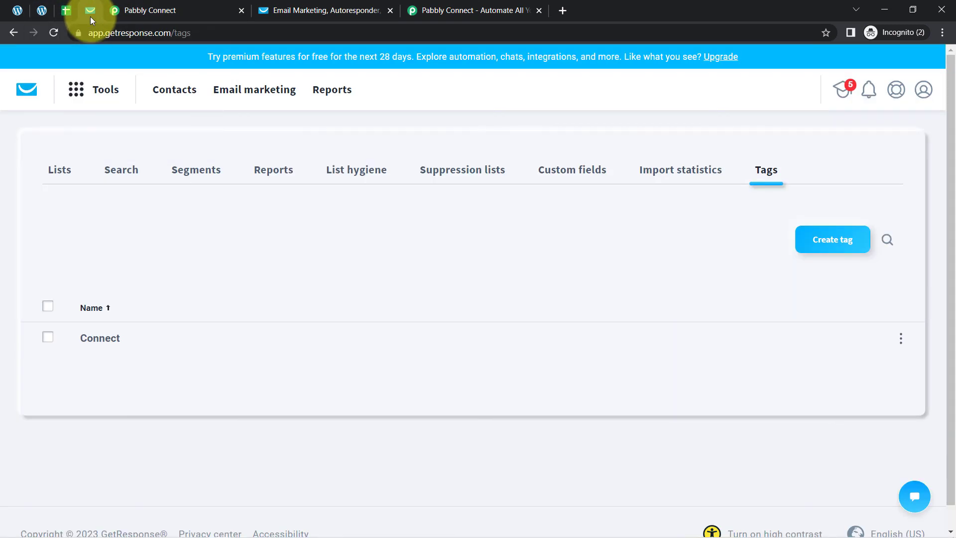
{"action": "left_click", "coordinate": [163, 99]}
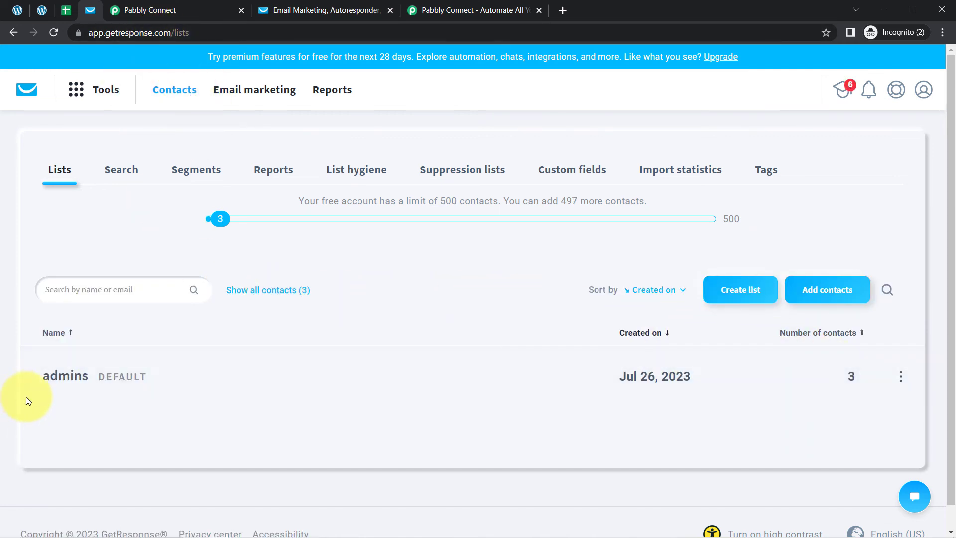
{"action": "left_click", "coordinate": [61, 376]}
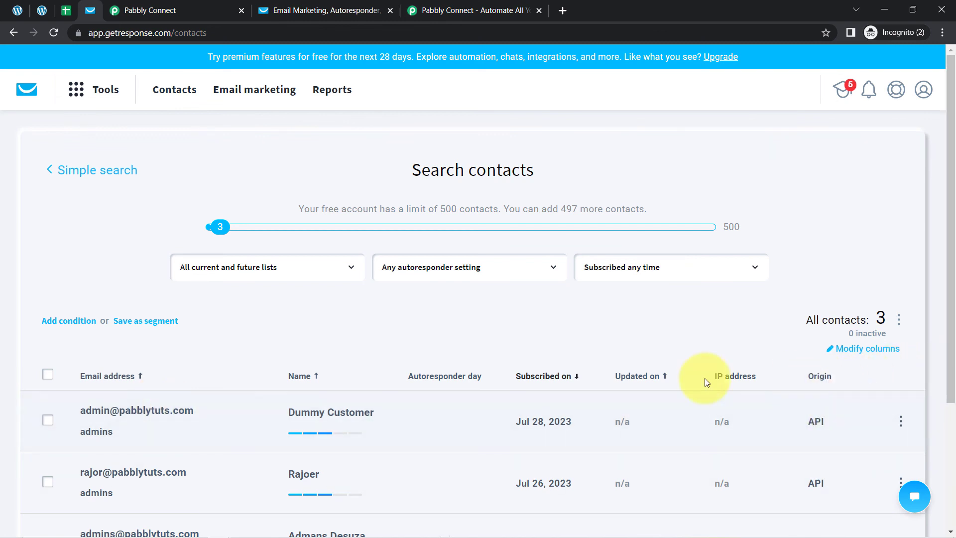
{"action": "left_click", "coordinate": [92, 416]}
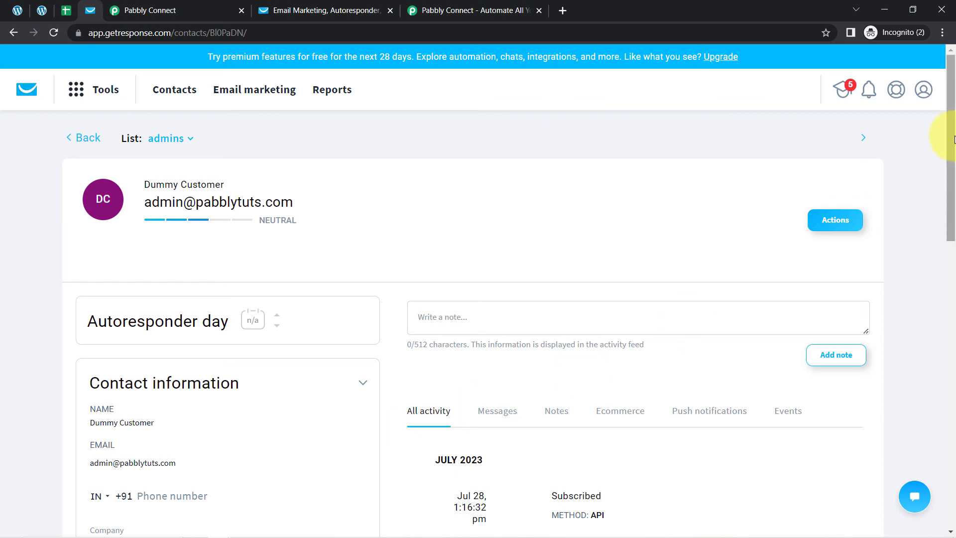
{"action": "left_click_drag", "start_coordinate": [948, 138], "coordinate": [934, 342]}
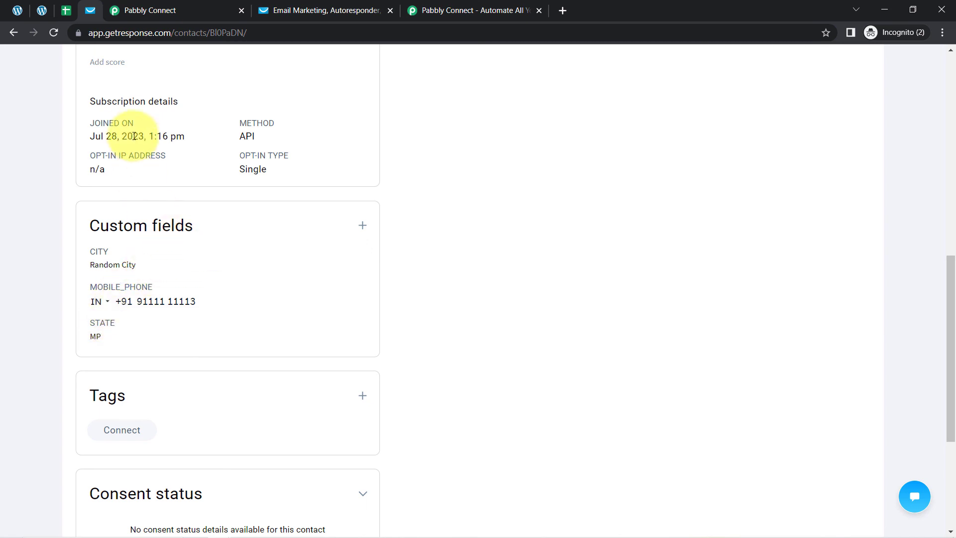
- Return to Pabbly Connect and close the GetResponse API page and the extra Pabbly Connect page
{"action": "left_click", "coordinate": [202, 5]}
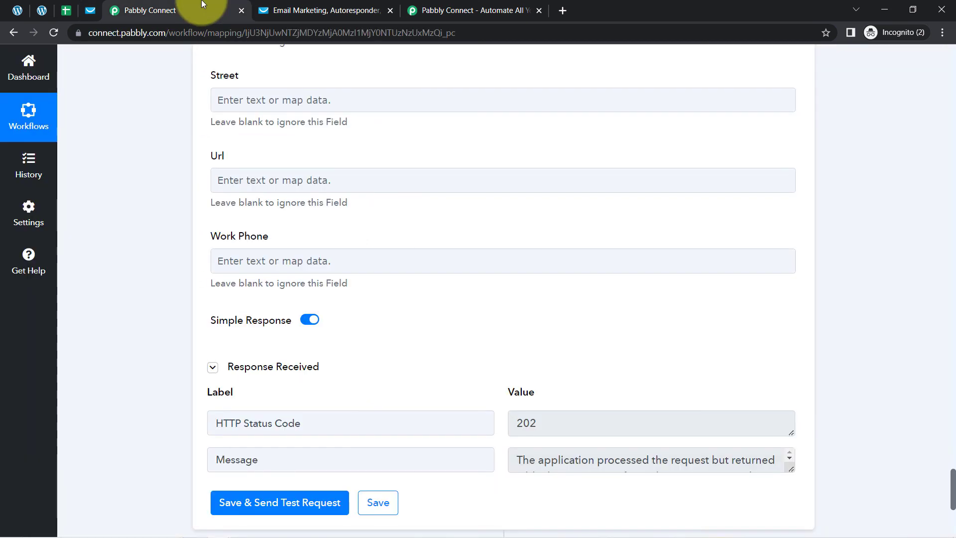
{"action": "left_click", "coordinate": [373, 10]}
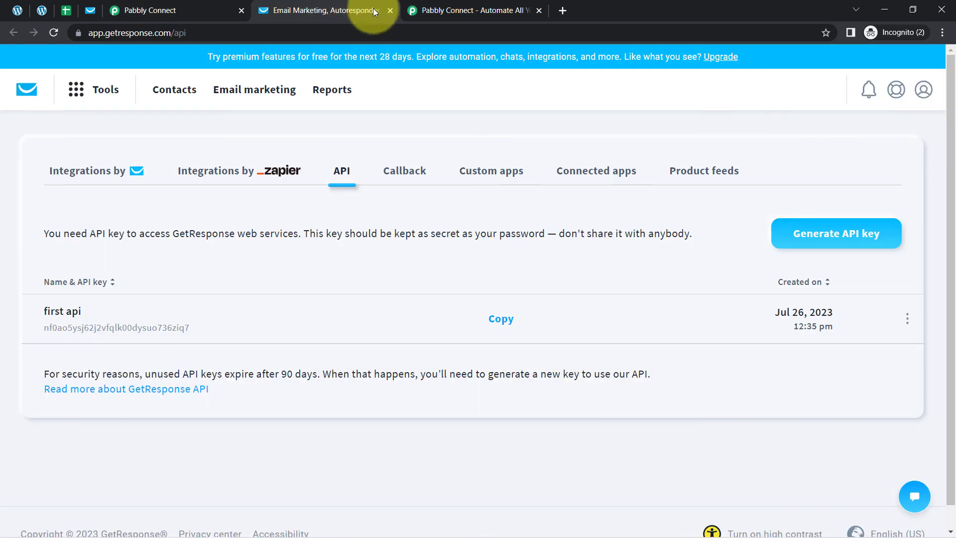
{"action": "left_click", "coordinate": [390, 11]}
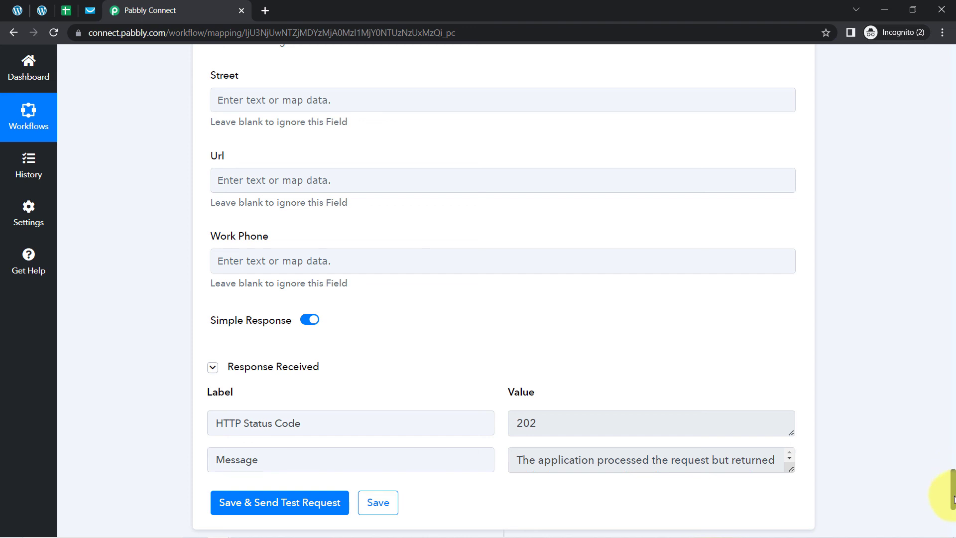
- Review the workflow from its trigger onward, collapsing the WooCommerce, Filter by Pabbly and Google Sheets steps
{"action": "left_click_drag", "start_coordinate": [954, 498], "coordinate": [947, 11]}
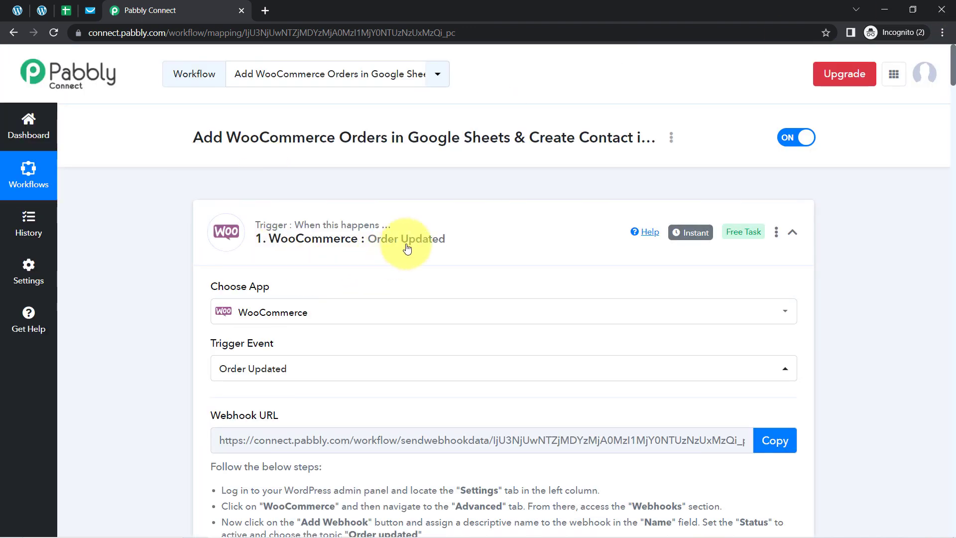
{"action": "left_click", "coordinate": [395, 227]}
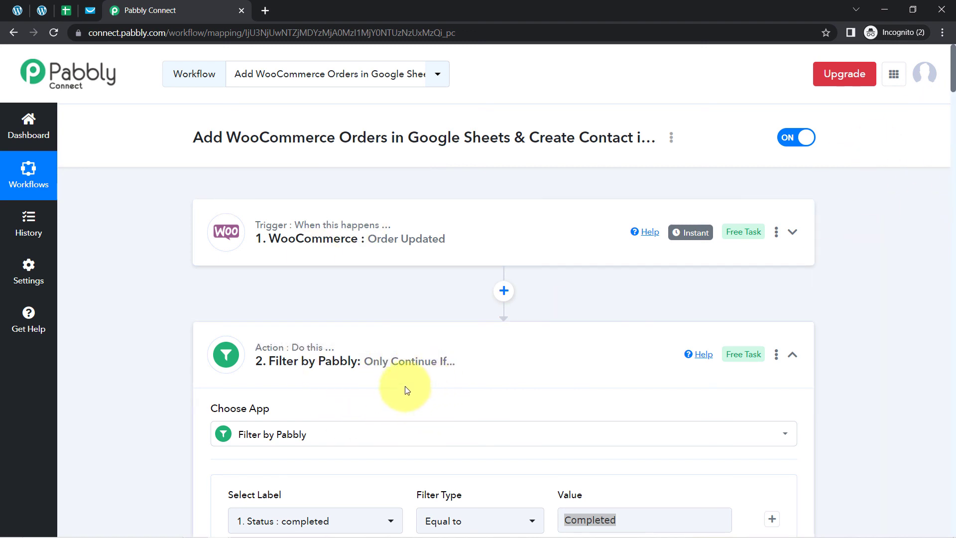
{"action": "scroll", "coordinate": [412, 400], "scroll_direction": "down", "scroll_amount": 1}
{"action": "scroll", "coordinate": [412, 400], "scroll_direction": "up", "scroll_amount": 1}
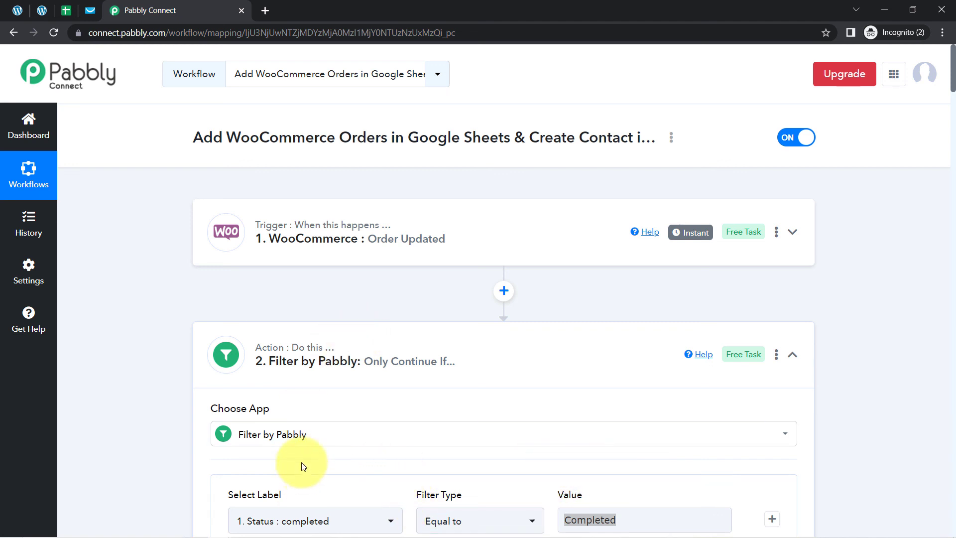
{"action": "left_click", "coordinate": [416, 365]}
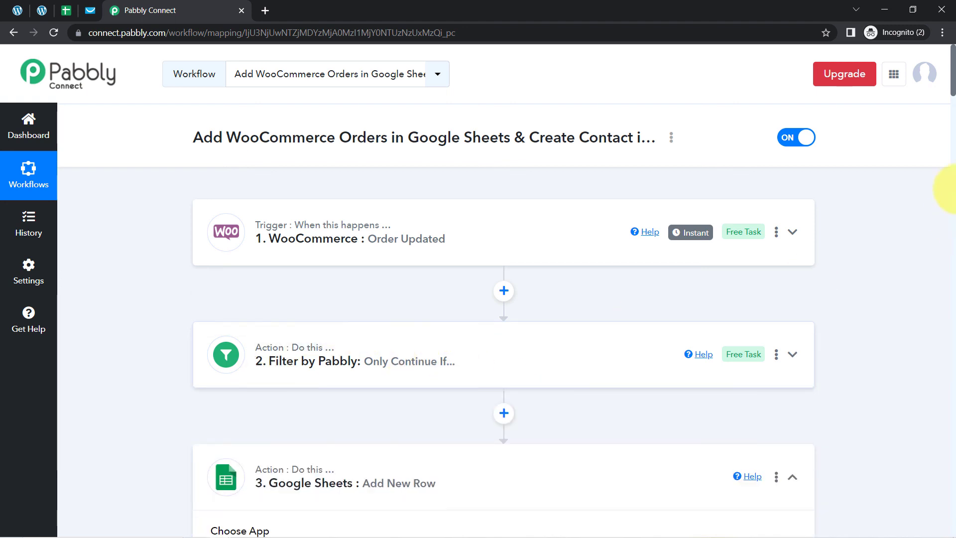
{"action": "scroll", "coordinate": [954, 92], "scroll_direction": "down", "scroll_amount": 1}
{"action": "left_click_drag", "start_coordinate": [954, 92], "coordinate": [954, 122]}
{"action": "scroll", "coordinate": [399, 141], "scroll_direction": "up", "scroll_amount": 3}
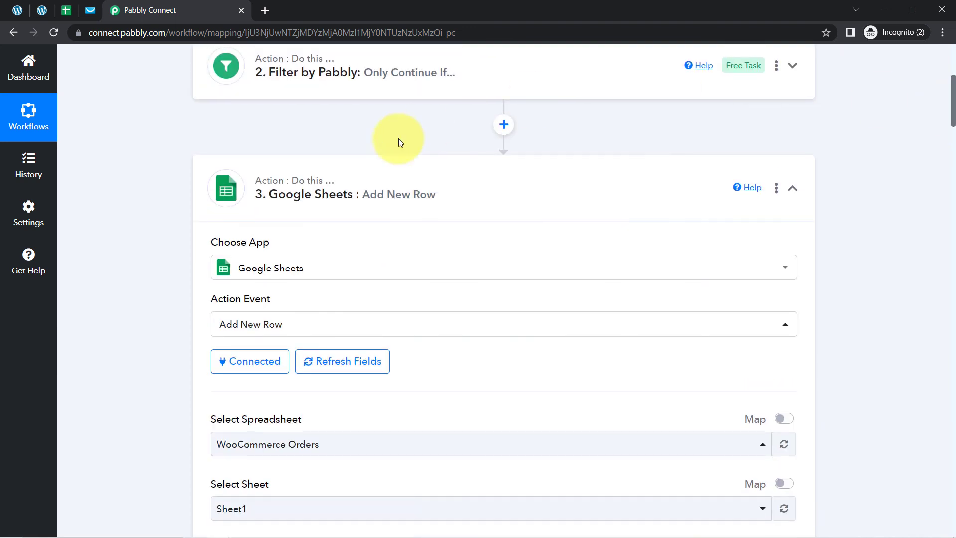
{"action": "left_click", "coordinate": [367, 180]}
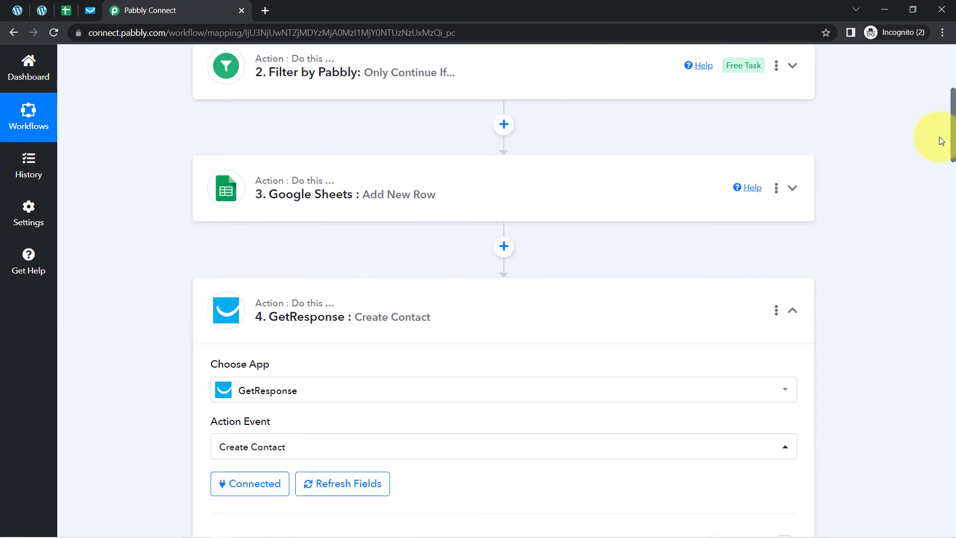
{"action": "left_click_drag", "start_coordinate": [954, 144], "coordinate": [941, 75]}
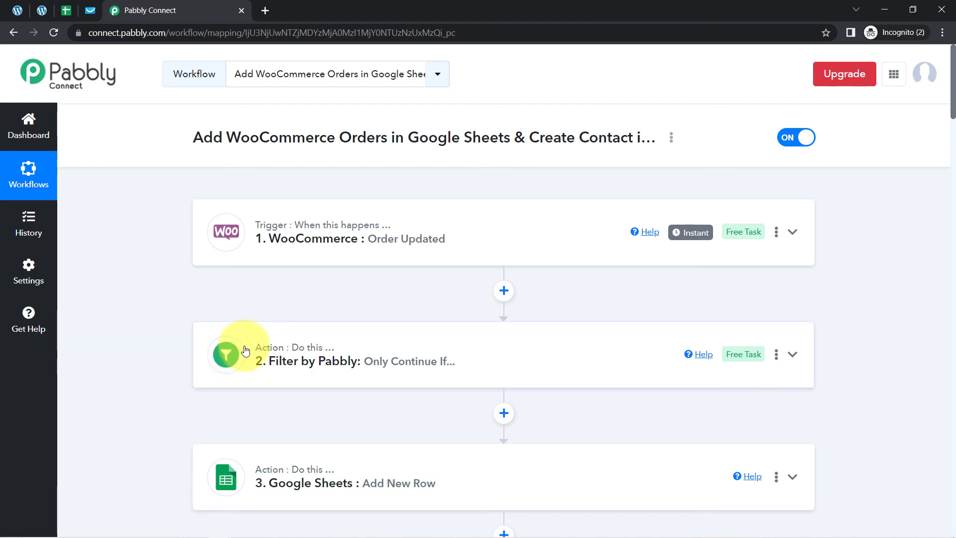
- Collapse the GetResponse Create Contact step of the workflow
{"action": "scroll", "coordinate": [239, 320], "scroll_direction": "down", "scroll_amount": 8}
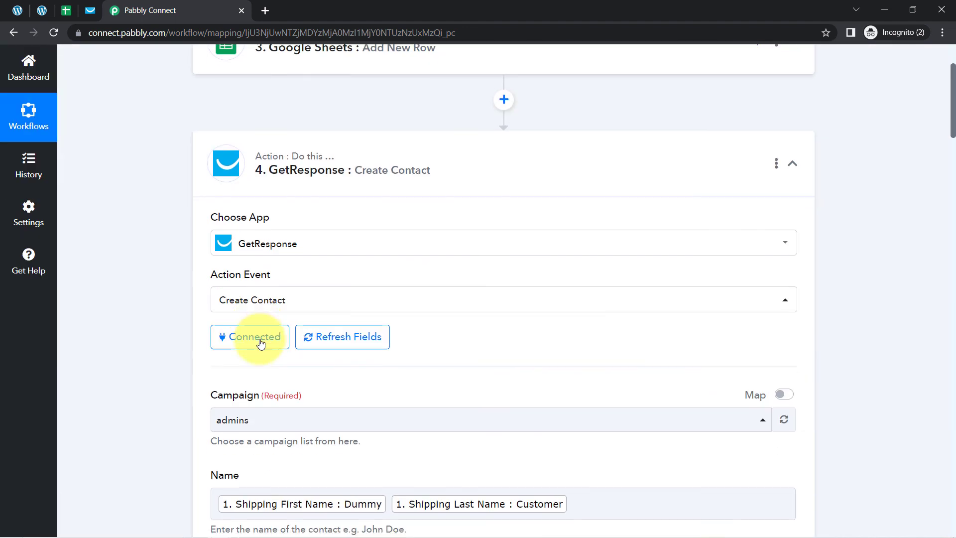
{"action": "left_click", "coordinate": [395, 141]}
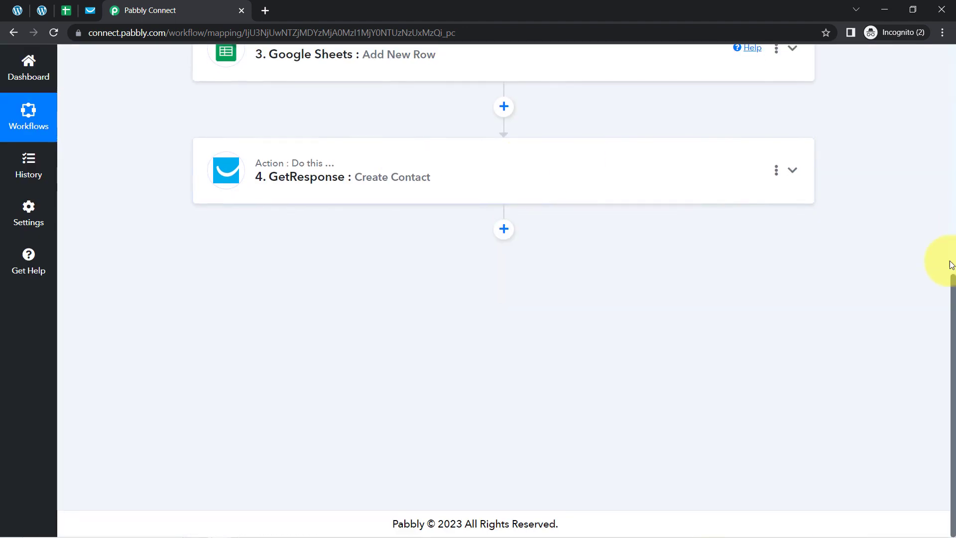
- Copy the share link of the WooCommerce orders workflow and close the sharing dialog
{"action": "left_click_drag", "start_coordinate": [953, 308], "coordinate": [931, 72]}
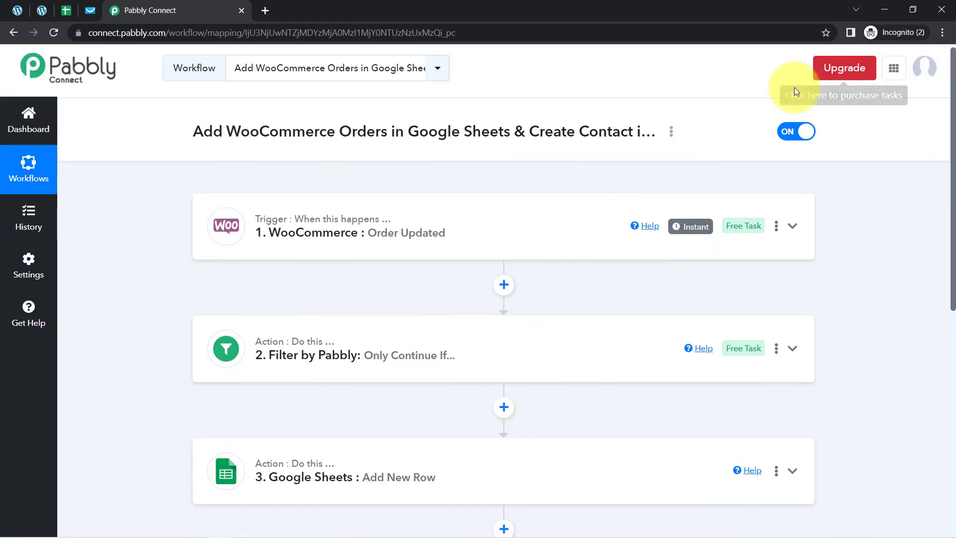
{"action": "left_click", "coordinate": [671, 132]}
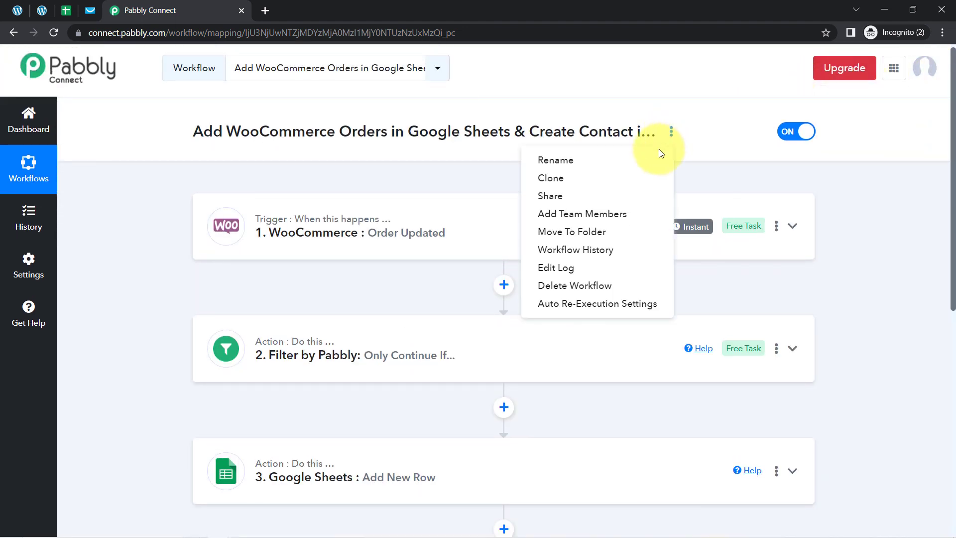
{"action": "left_click", "coordinate": [584, 196]}
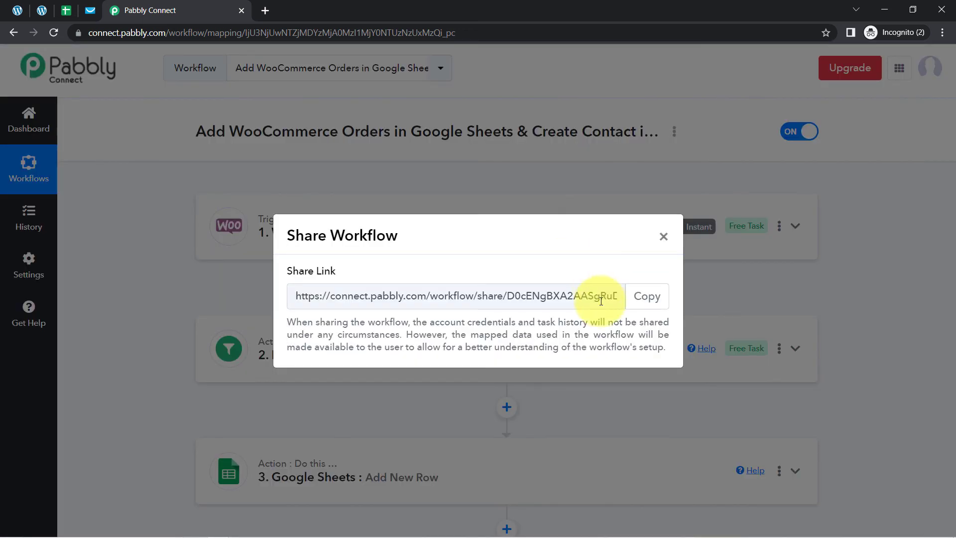
{"action": "left_click", "coordinate": [643, 296]}
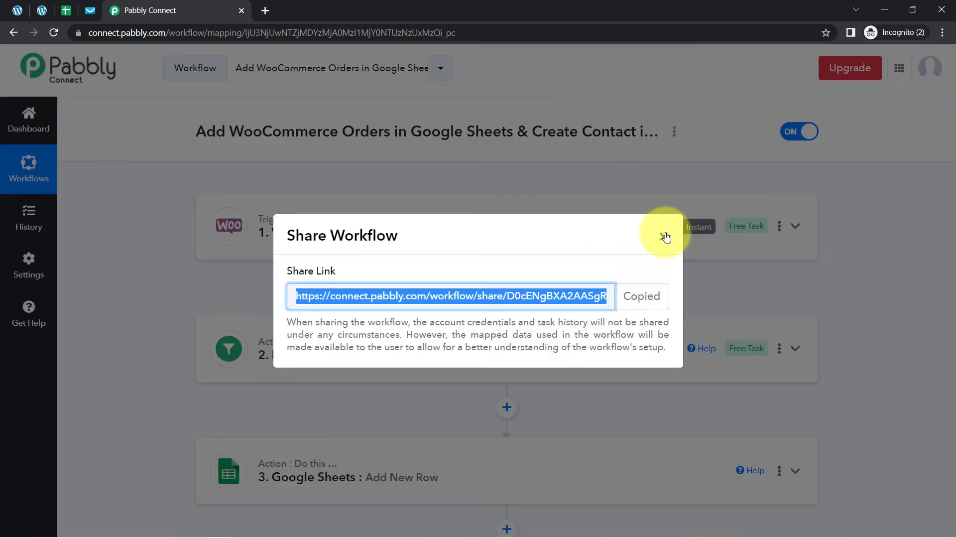
{"action": "left_click", "coordinate": [663, 237]}
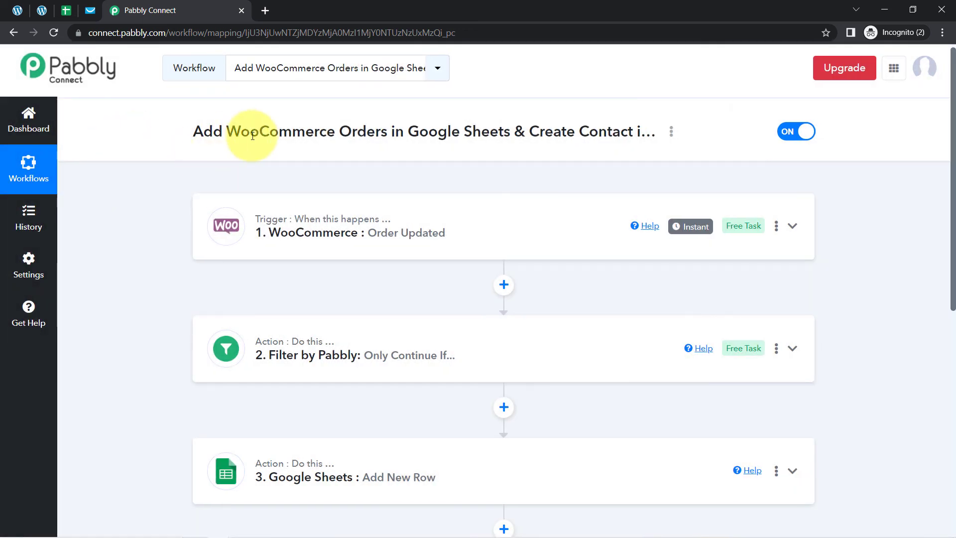
{"action": "scroll", "coordinate": [310, 296], "scroll_direction": "down", "scroll_amount": 1}
{"action": "scroll", "coordinate": [309, 296], "scroll_direction": "down", "scroll_amount": 8}
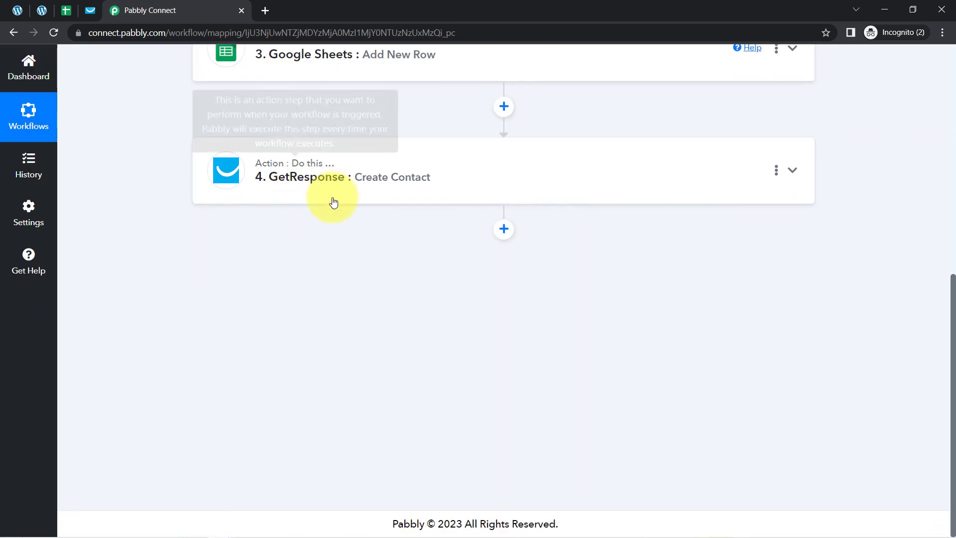